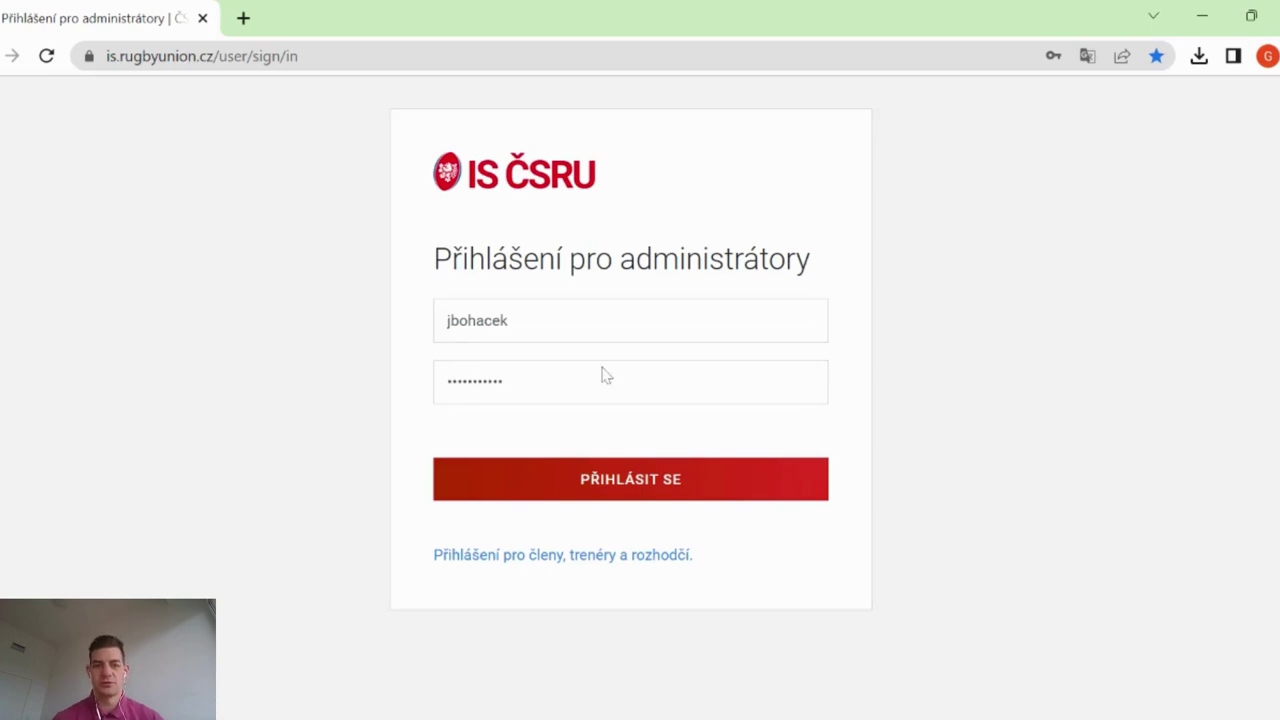
Sign in as administrator and browse the ČLENOVÉ list of active and inactive club members
{"action": "left_click", "coordinate": [762, 486]}
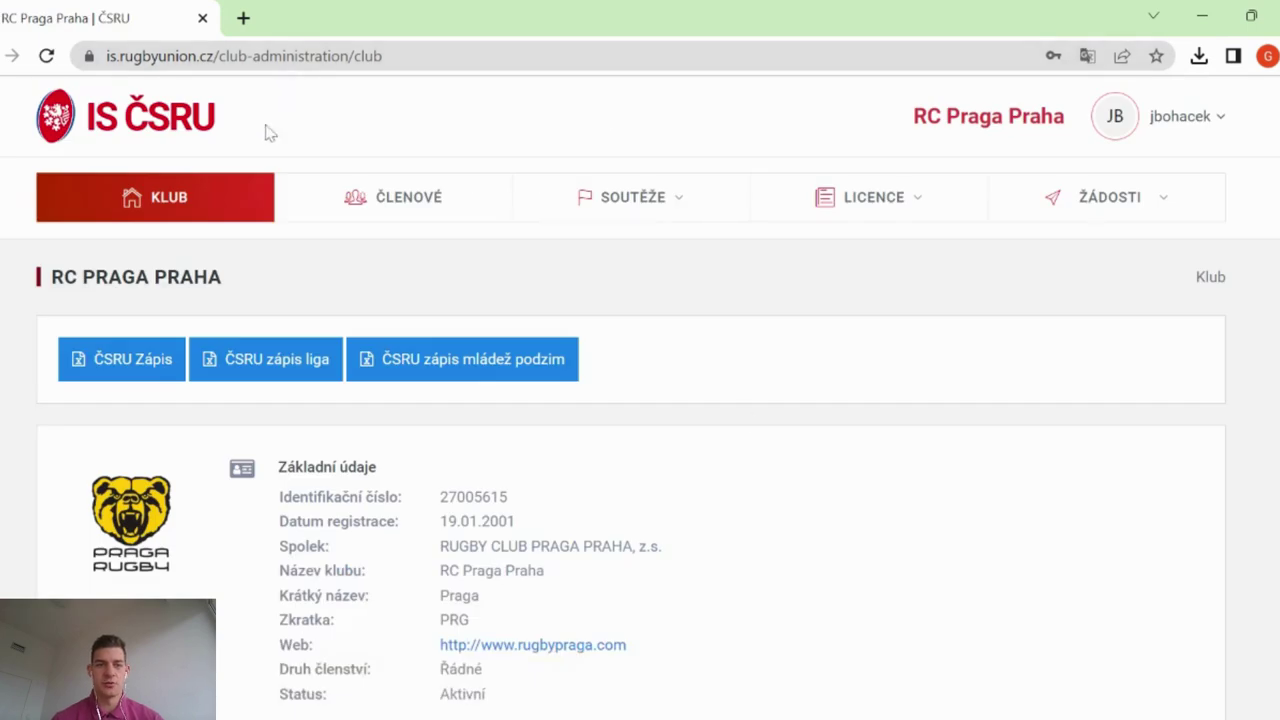
{"action": "left_click", "coordinate": [462, 205]}
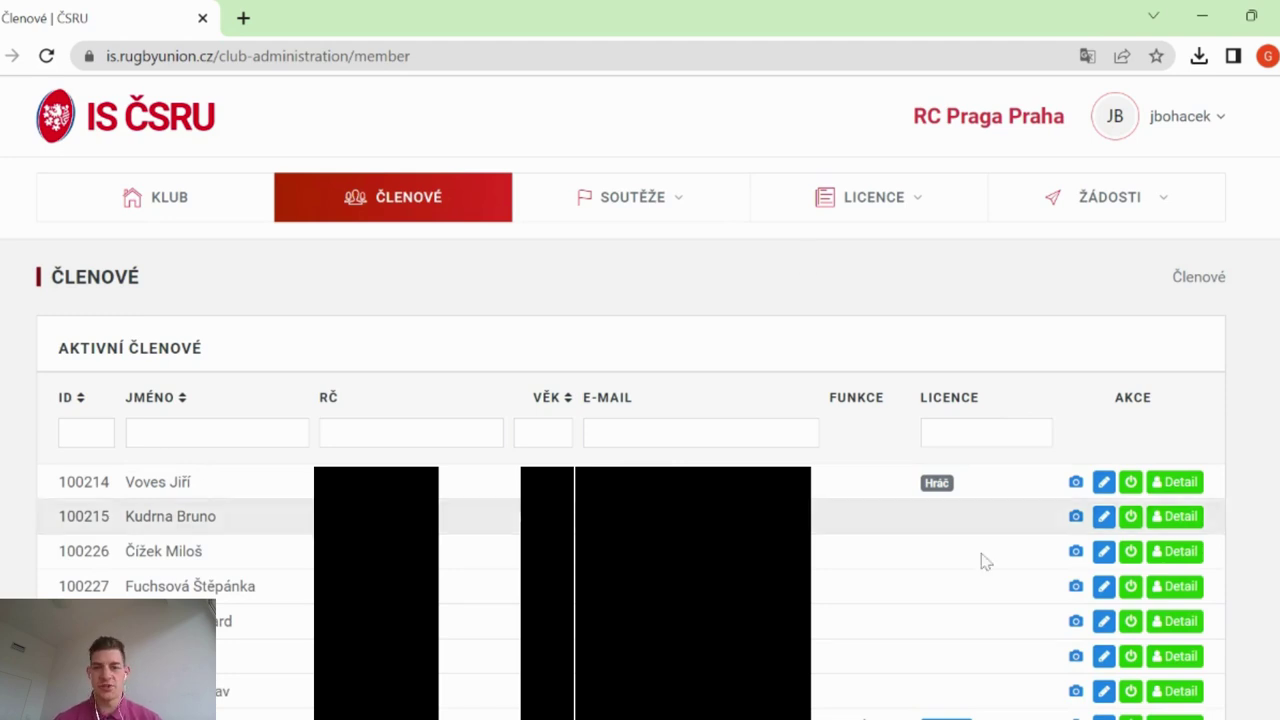
{"action": "scroll", "coordinate": [1251, 503], "scroll_direction": "down", "scroll_amount": 8}
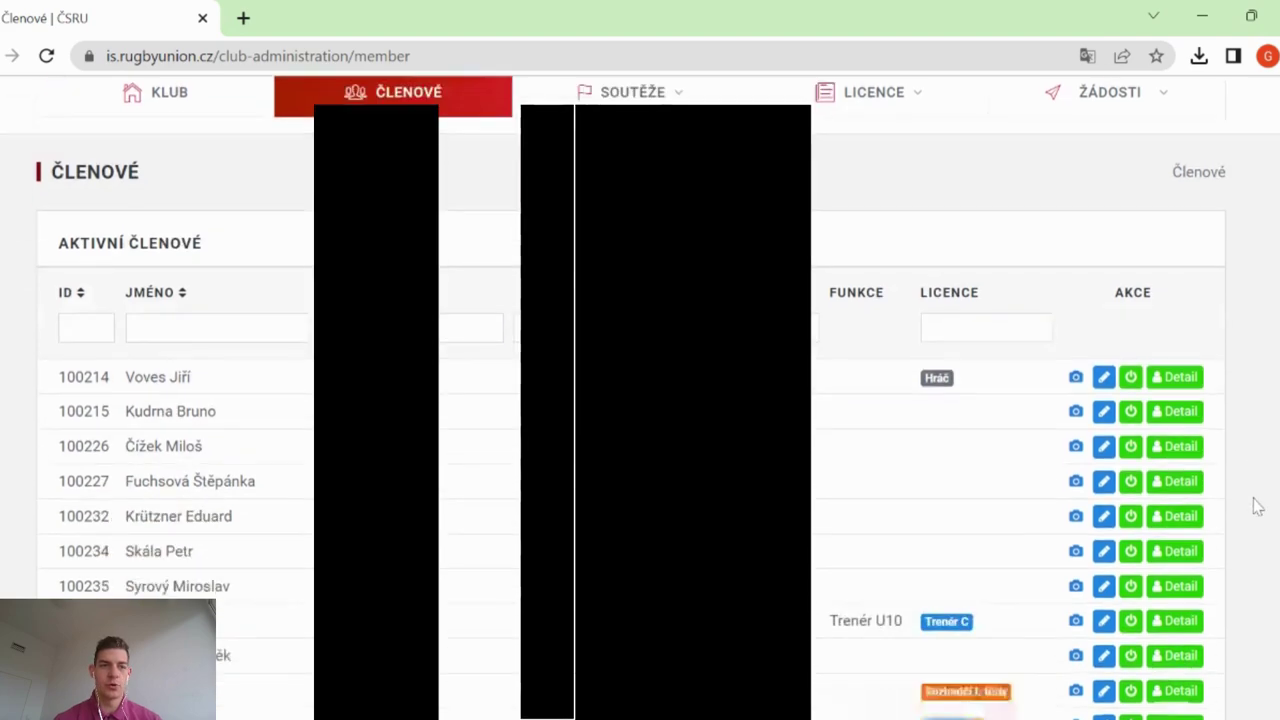
{"action": "scroll", "coordinate": [1257, 507], "scroll_direction": "down", "scroll_amount": 2}
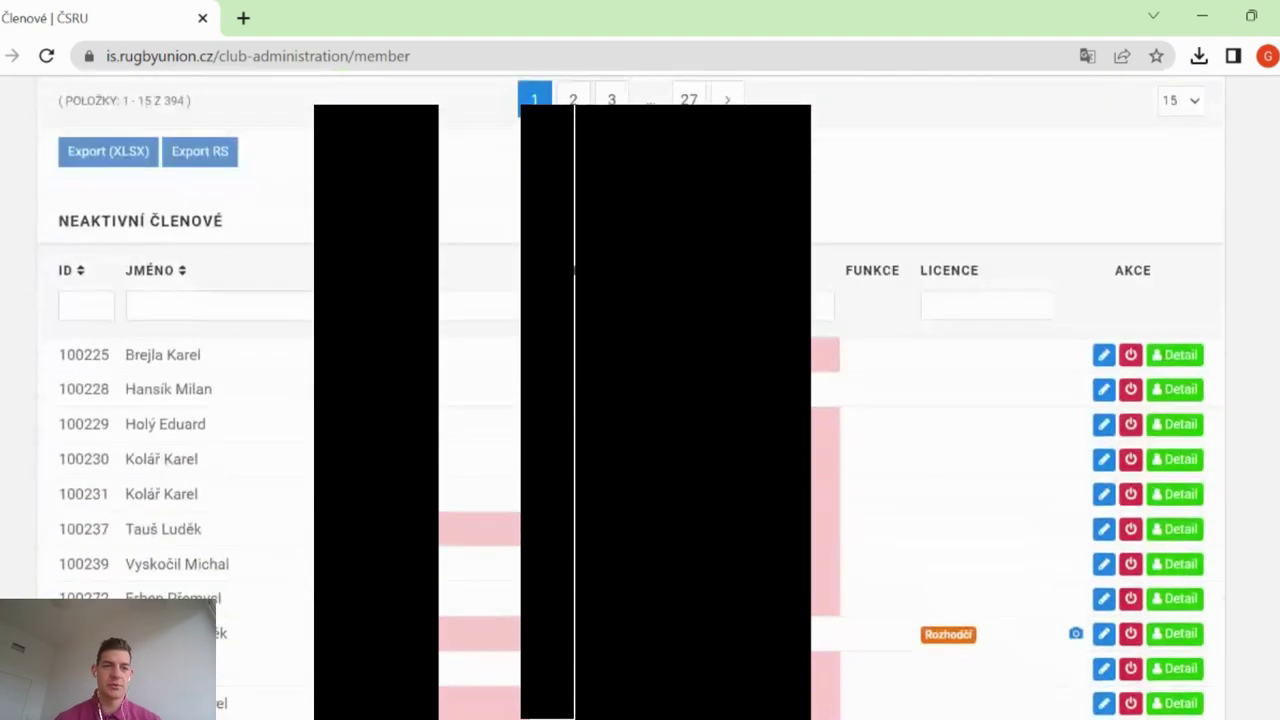
{"action": "scroll", "coordinate": [630, 400], "scroll_direction": "up", "scroll_amount": 10}
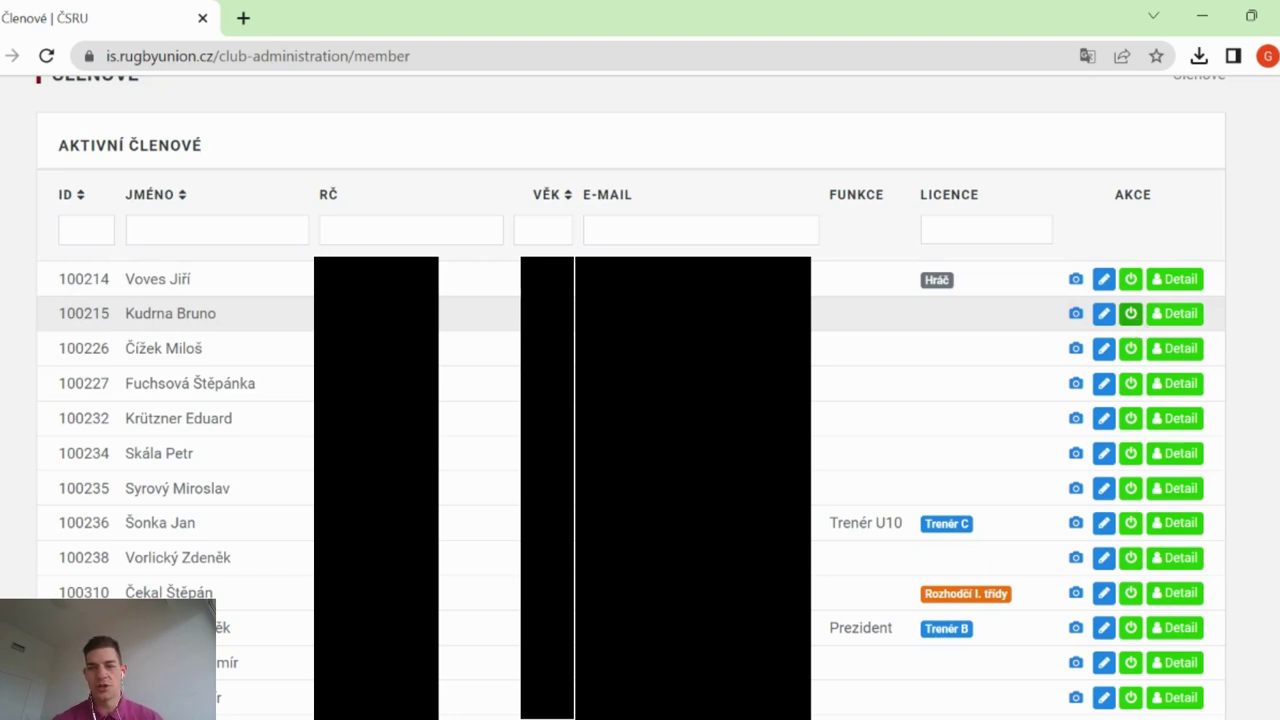
{"action": "left_click", "coordinate": [1131, 280]}
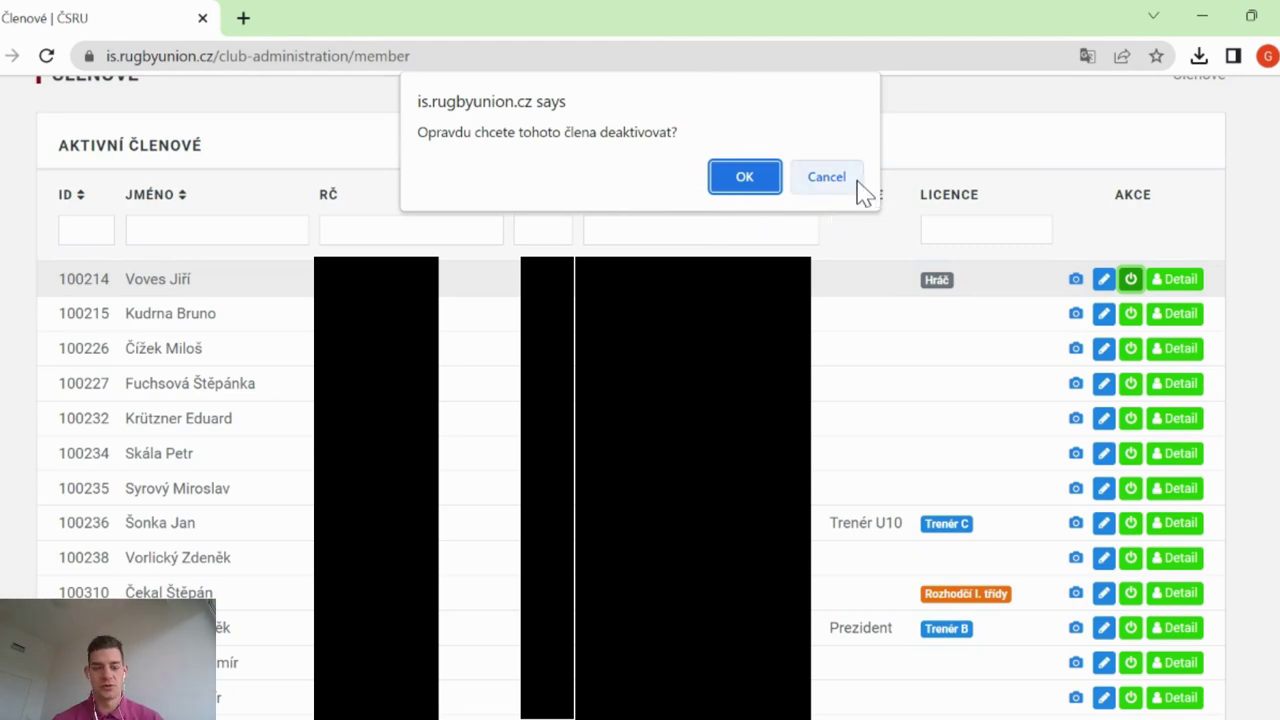
{"action": "left_click", "coordinate": [826, 176]}
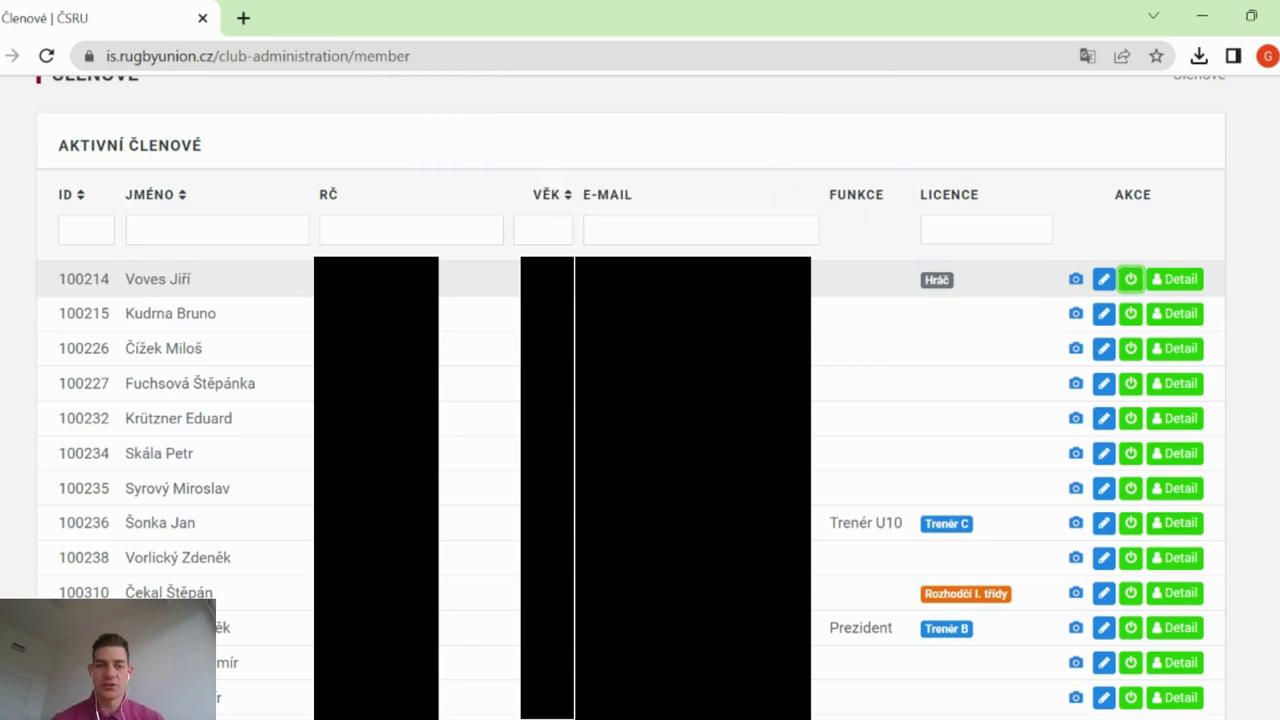
{"action": "scroll", "coordinate": [640, 400], "scroll_direction": "down", "scroll_amount": 10}
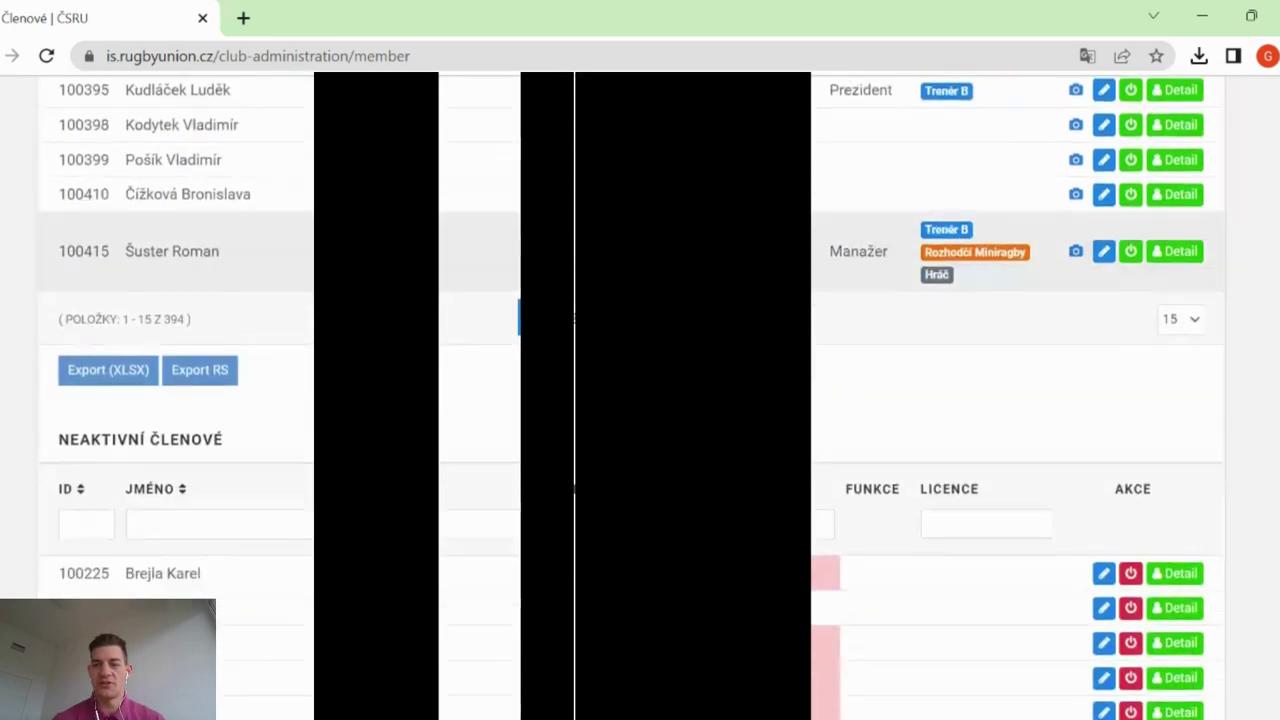
{"action": "scroll", "coordinate": [640, 400], "scroll_direction": "down", "scroll_amount": 1}
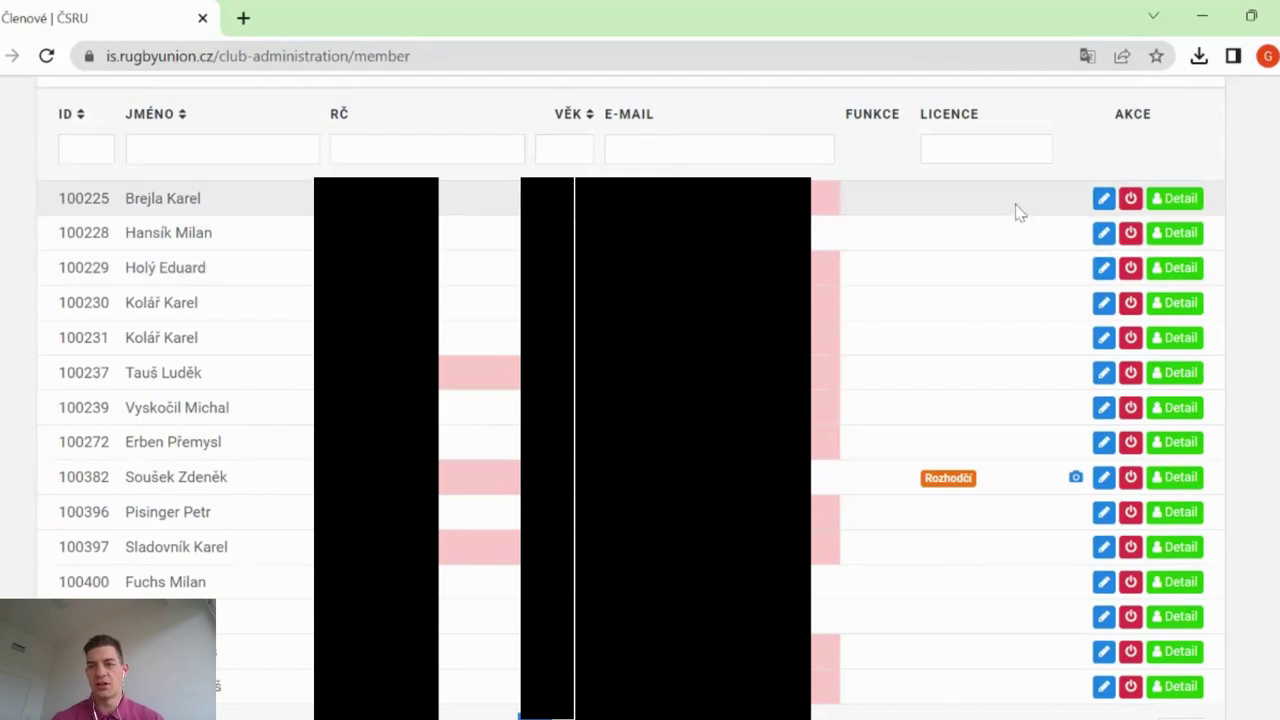
{"action": "left_click", "coordinate": [1131, 199]}
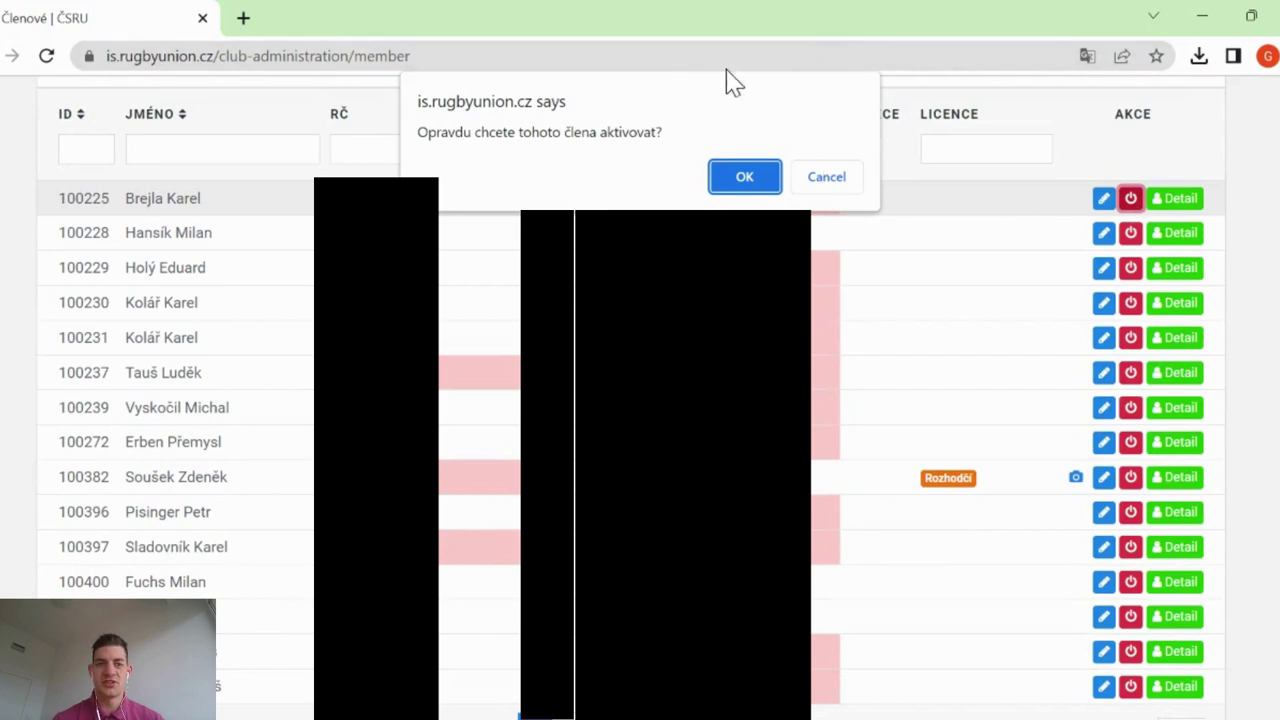
{"action": "left_click", "coordinate": [852, 182]}
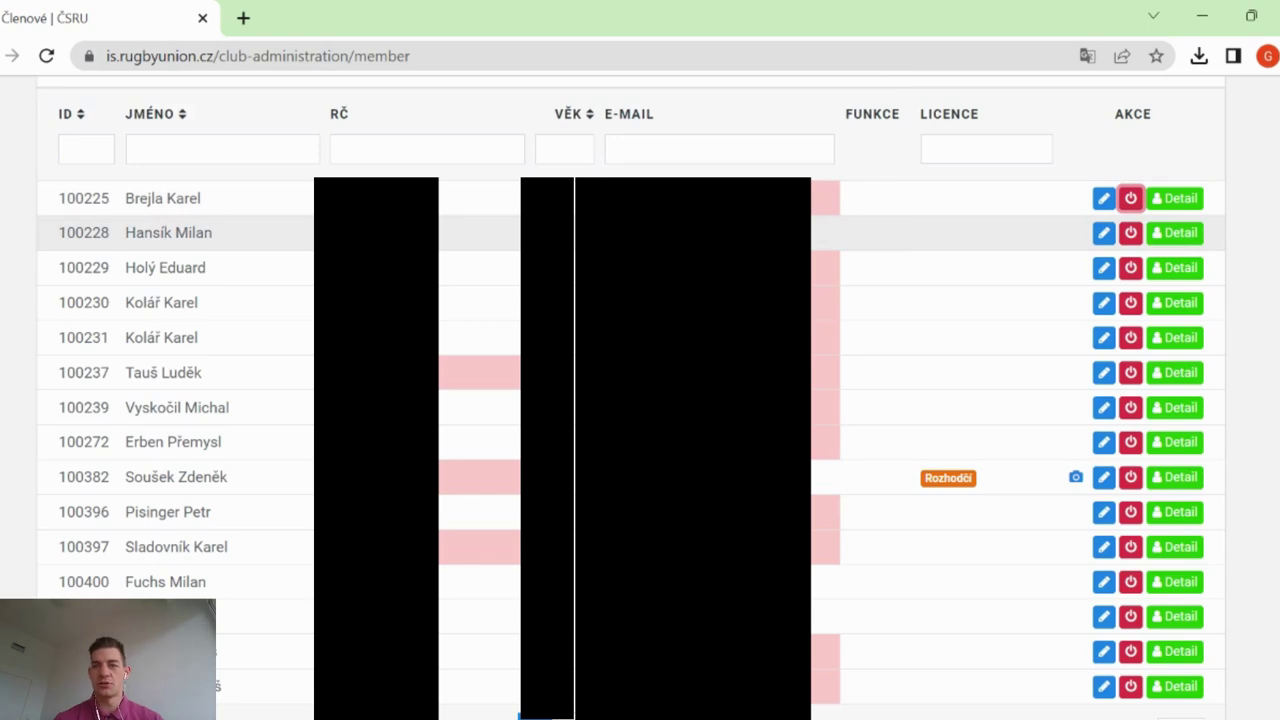
{"action": "scroll", "coordinate": [640, 400], "scroll_direction": "up", "scroll_amount": 15}
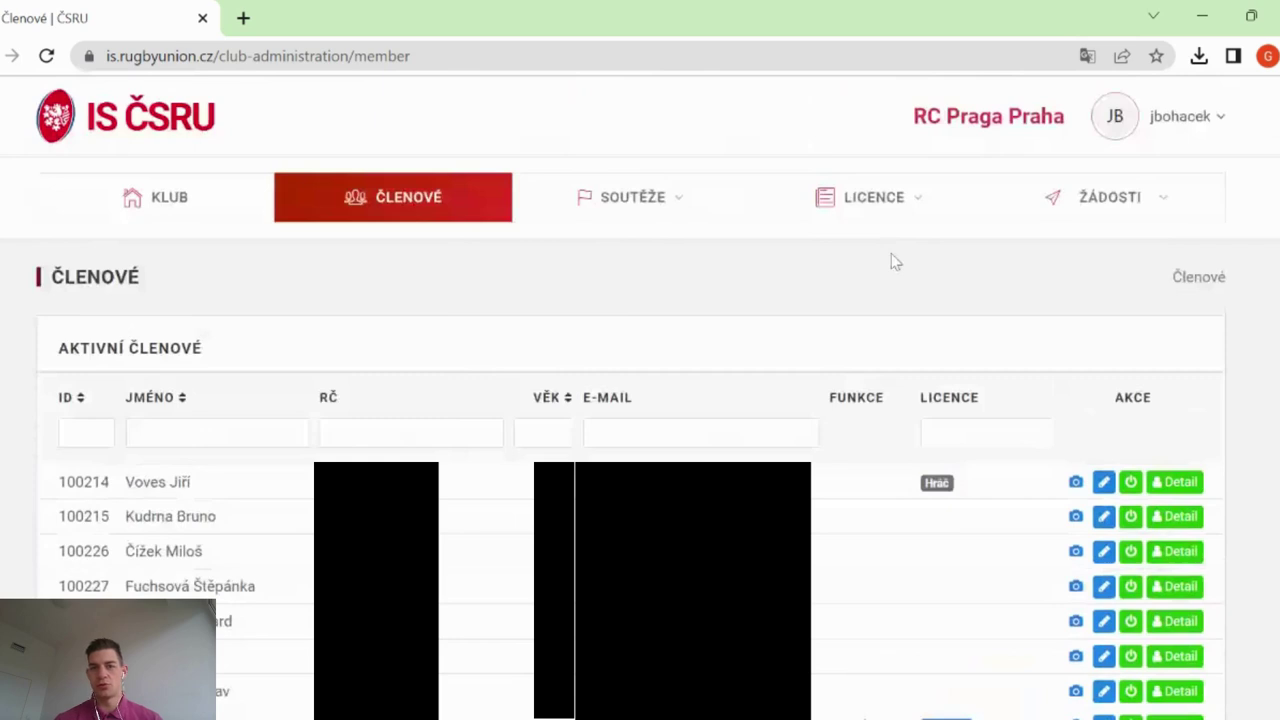
Open ŽÁDOSTI > Prodloužení and review the submitted, rejected and approved extension request sections
{"action": "left_click", "coordinate": [1166, 204]}
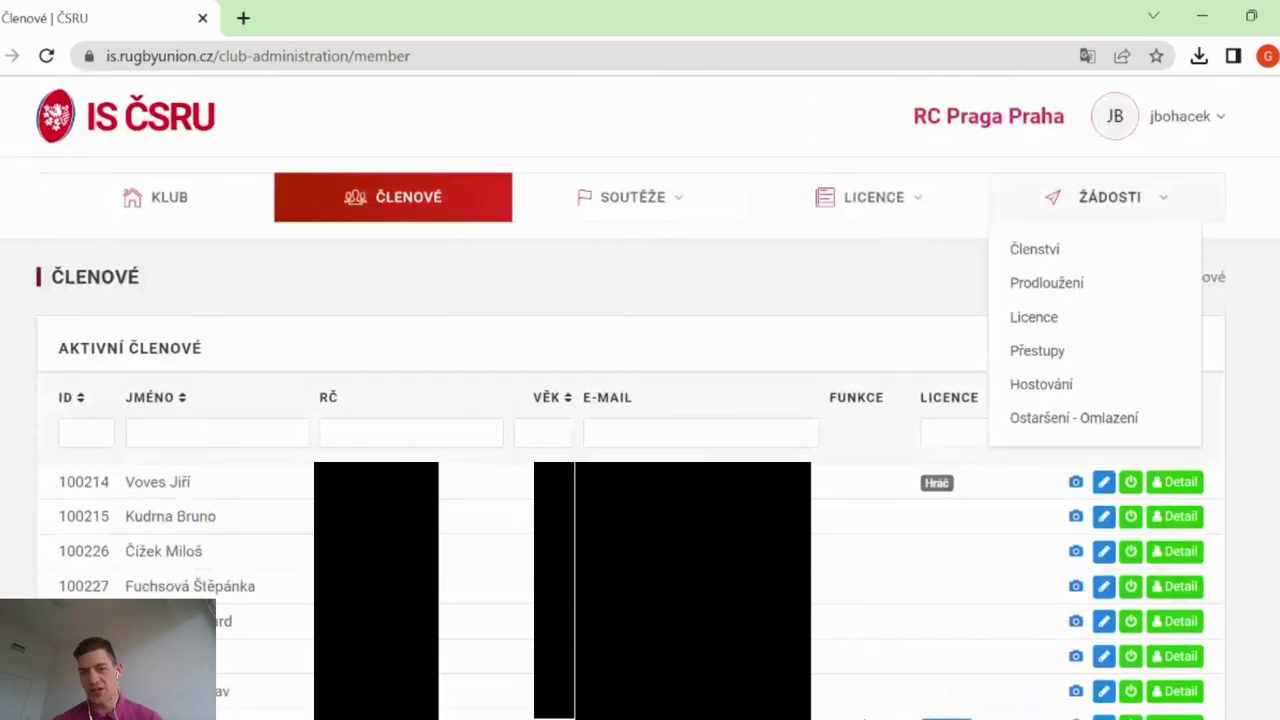
{"action": "left_click", "coordinate": [1105, 290]}
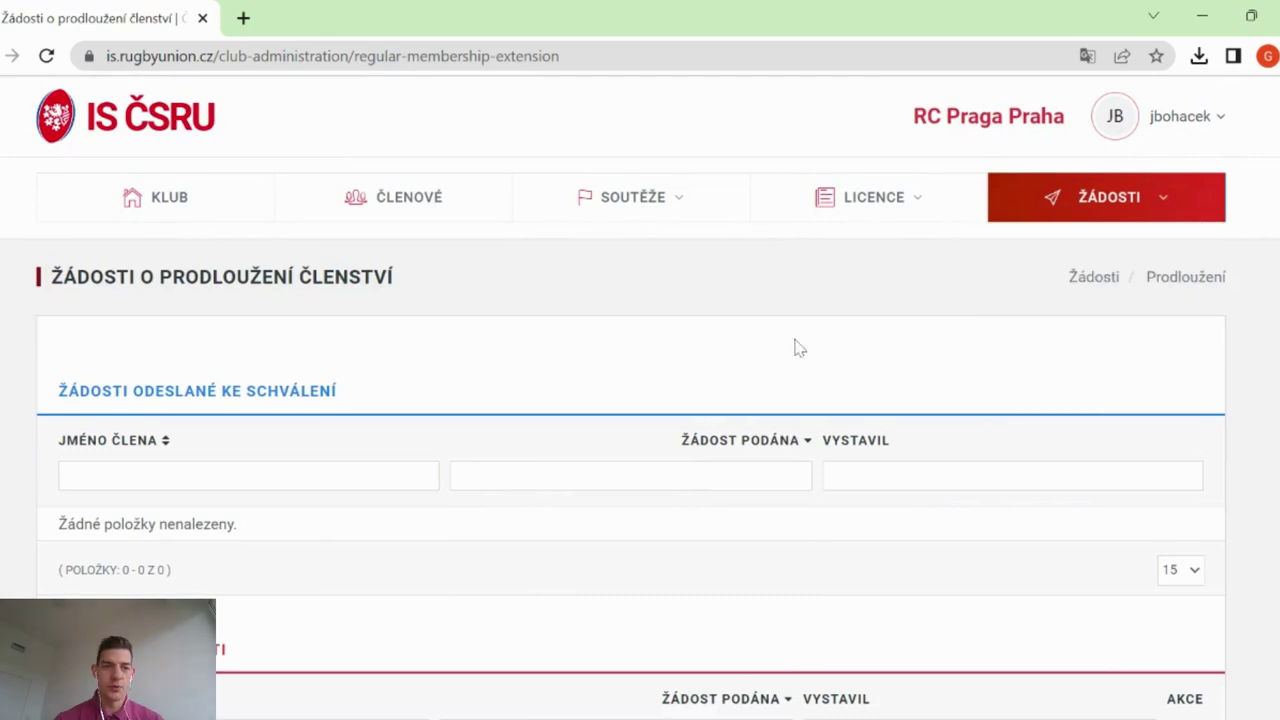
{"action": "scroll", "coordinate": [797, 347], "scroll_direction": "down", "scroll_amount": 2}
{"action": "scroll", "coordinate": [797, 347], "scroll_direction": "up", "scroll_amount": 1}
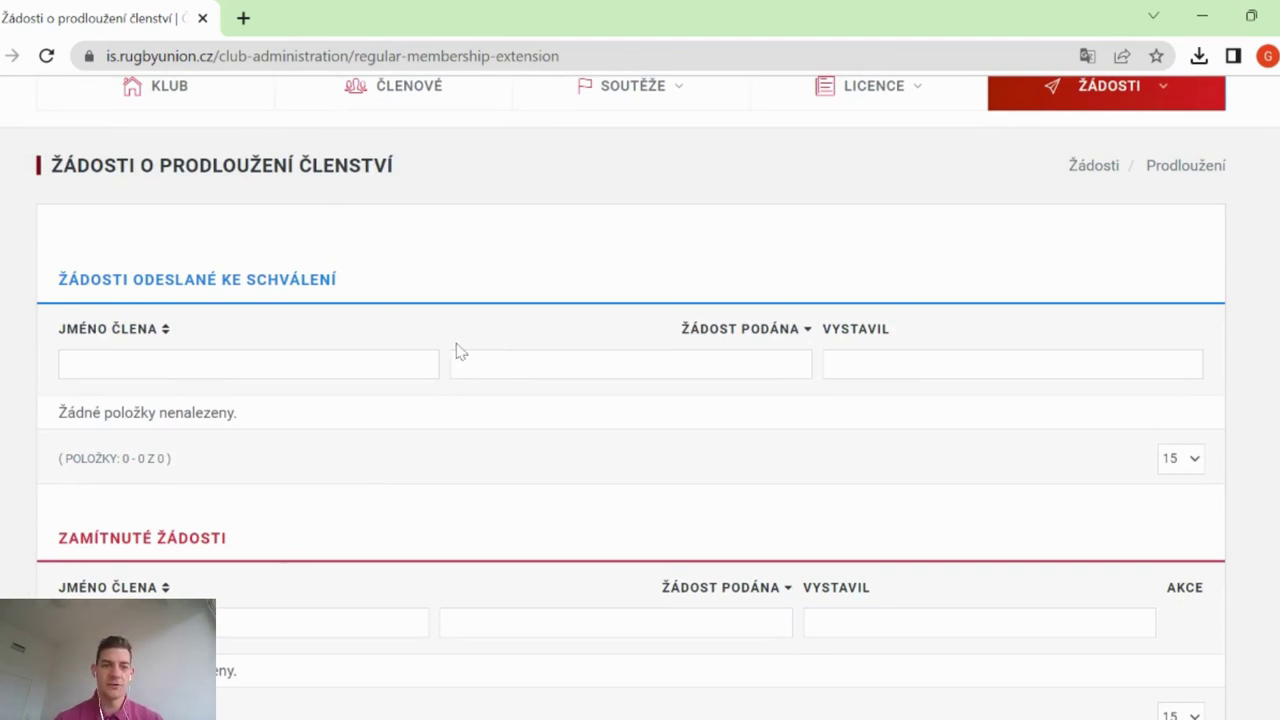
{"action": "scroll", "coordinate": [456, 351], "scroll_direction": "down", "scroll_amount": 3}
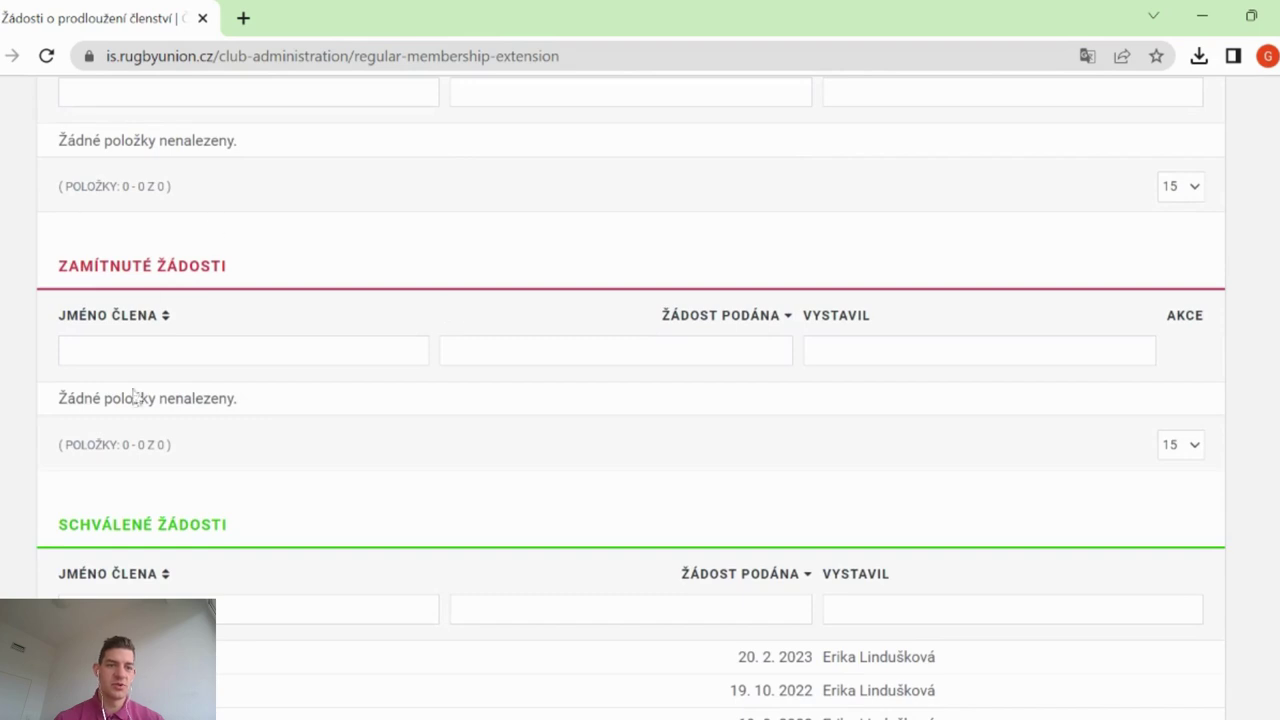
{"action": "scroll", "coordinate": [440, 393], "scroll_direction": "down", "scroll_amount": 2}
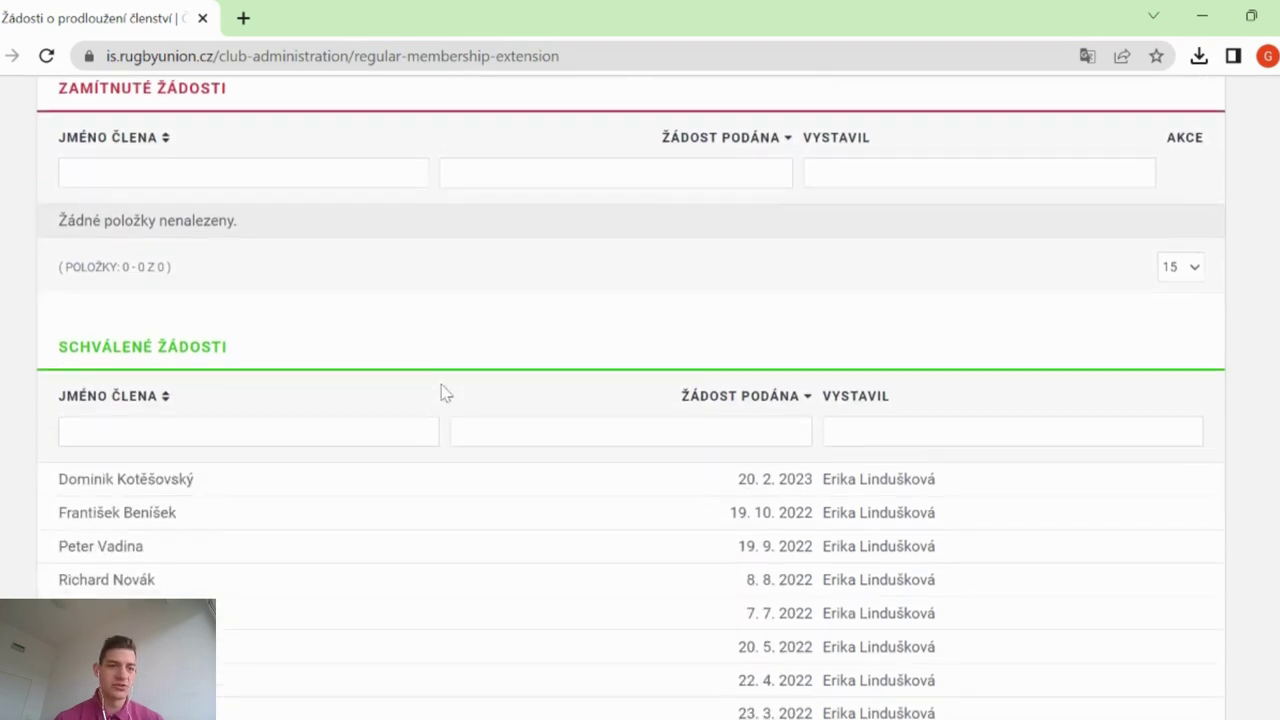
{"action": "scroll", "coordinate": [440, 393], "scroll_direction": "down", "scroll_amount": 1}
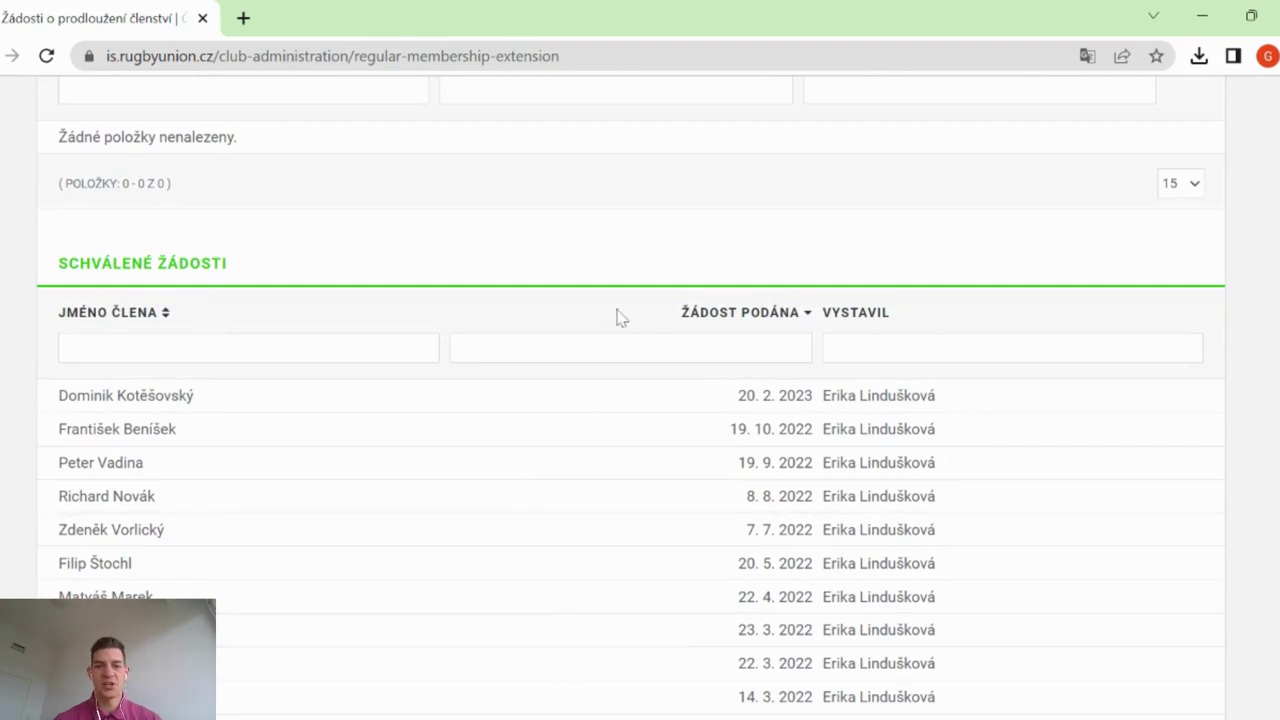
{"action": "scroll", "coordinate": [618, 316], "scroll_direction": "up", "scroll_amount": 7}
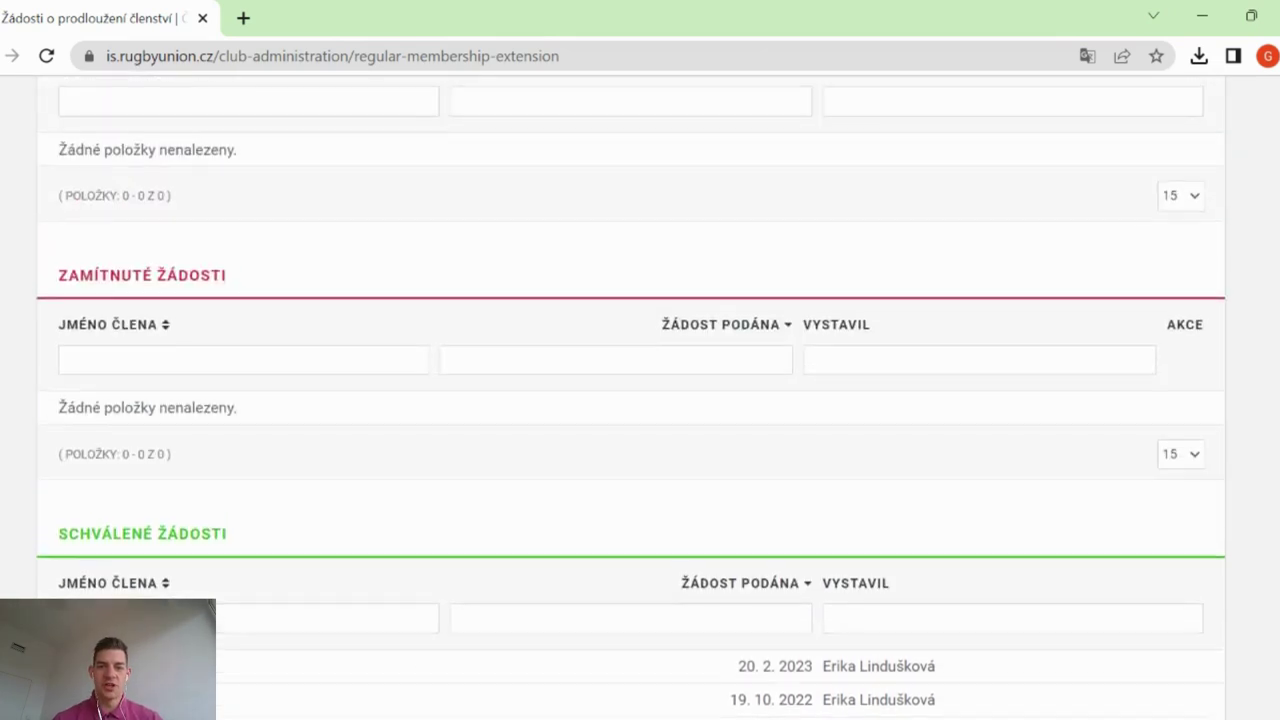
{"action": "scroll", "coordinate": [618, 316], "scroll_direction": "up", "scroll_amount": 1}
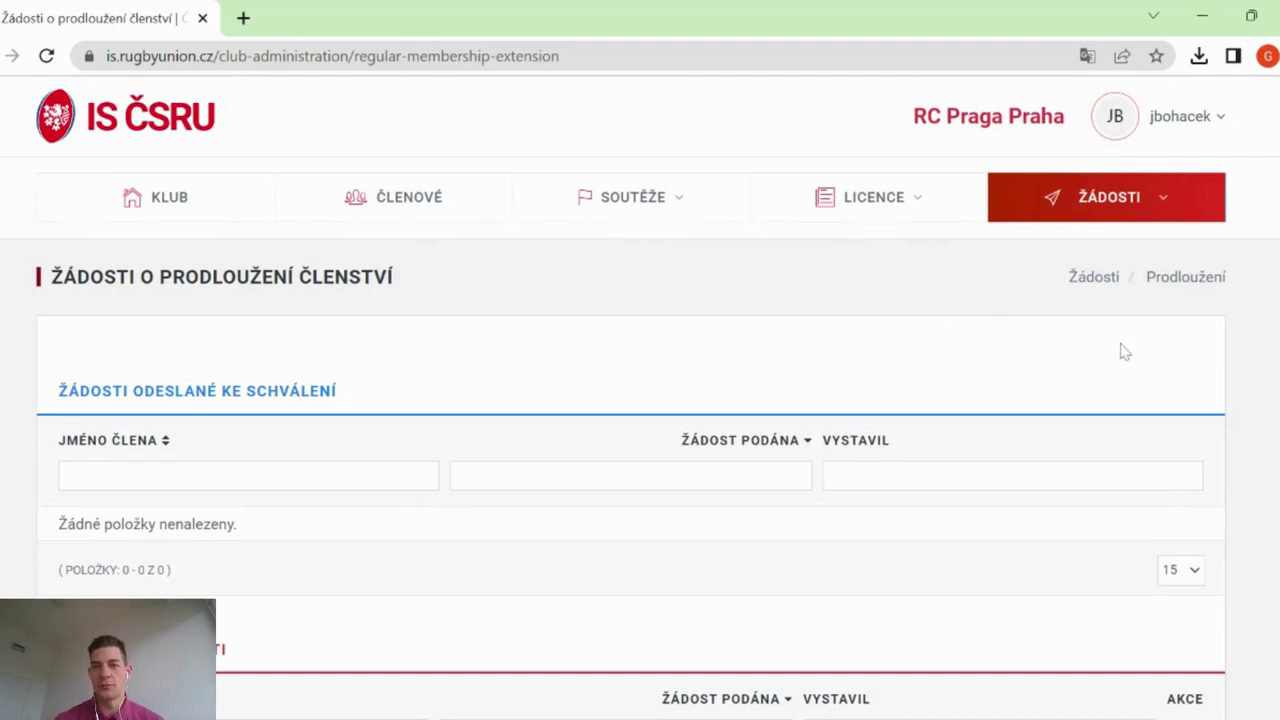
{"action": "mouse_move", "coordinate": [1154, 194]}
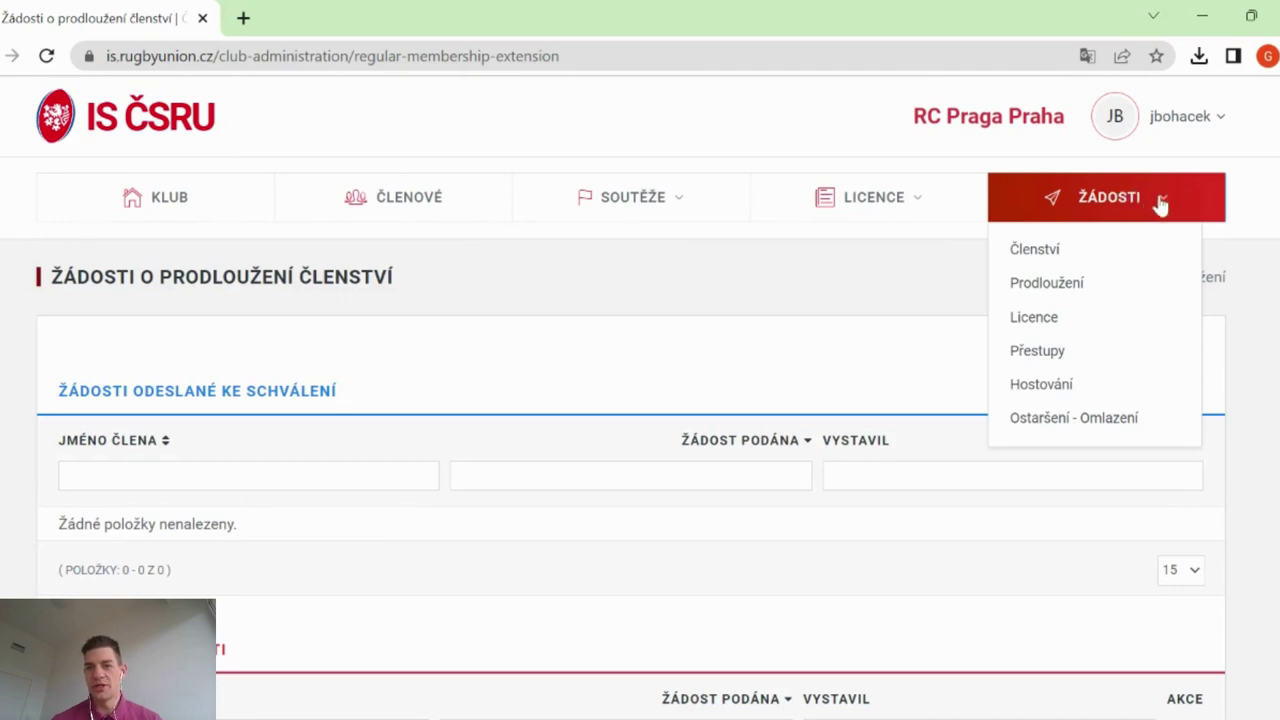
Start a new membership application with licence type Hráč and a medical exam with stress test
{"action": "left_click", "coordinate": [1079, 259]}
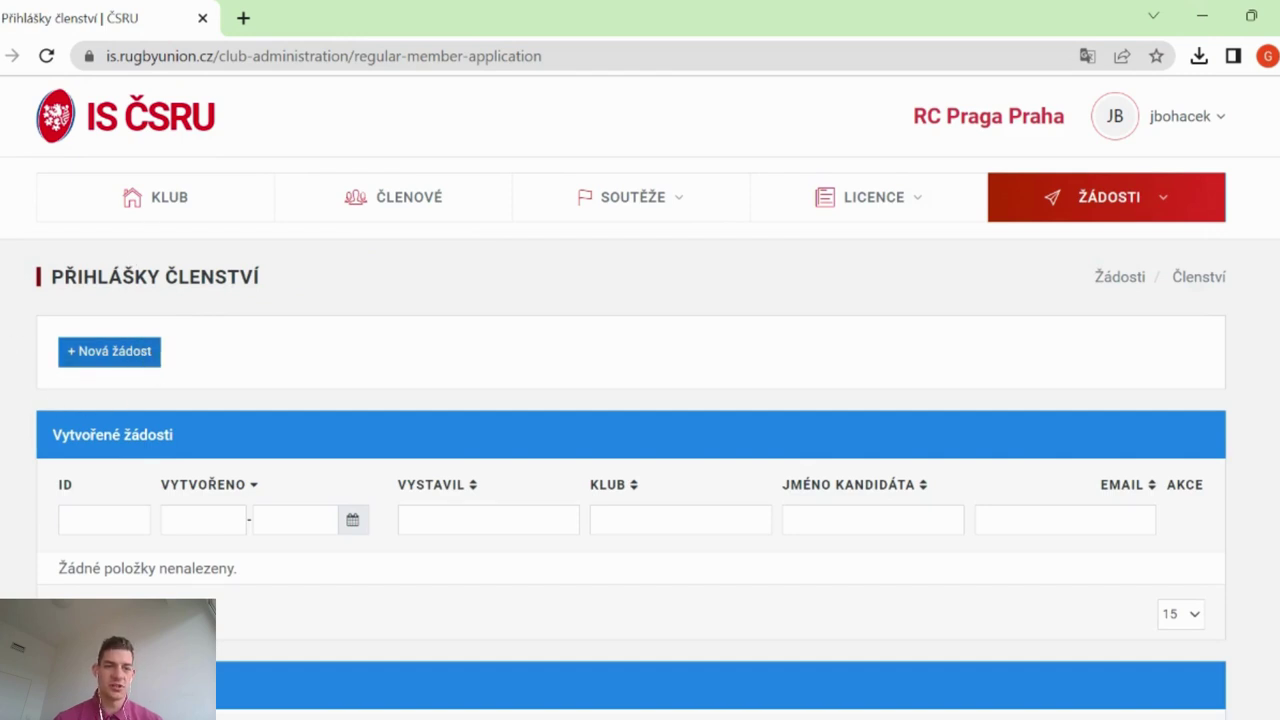
{"action": "left_click", "coordinate": [134, 356]}
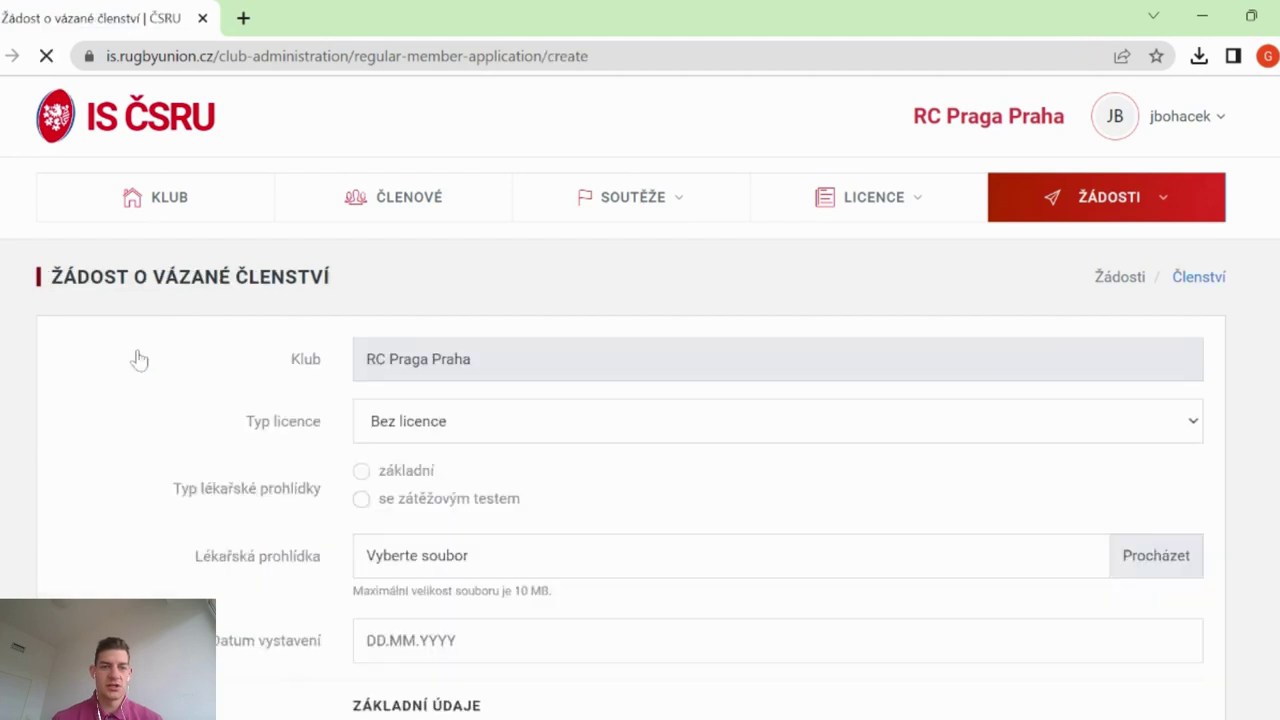
{"action": "scroll", "coordinate": [649, 278], "scroll_direction": "down", "scroll_amount": 1}
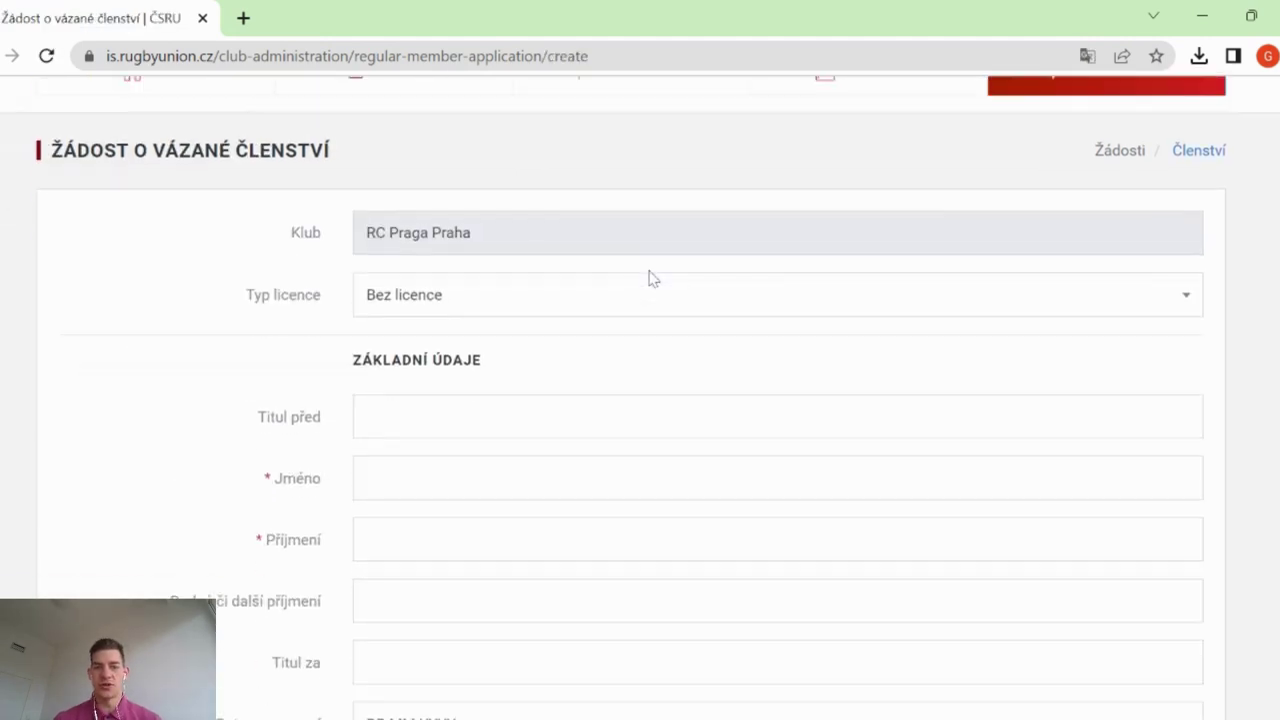
{"action": "left_click", "coordinate": [699, 306]}
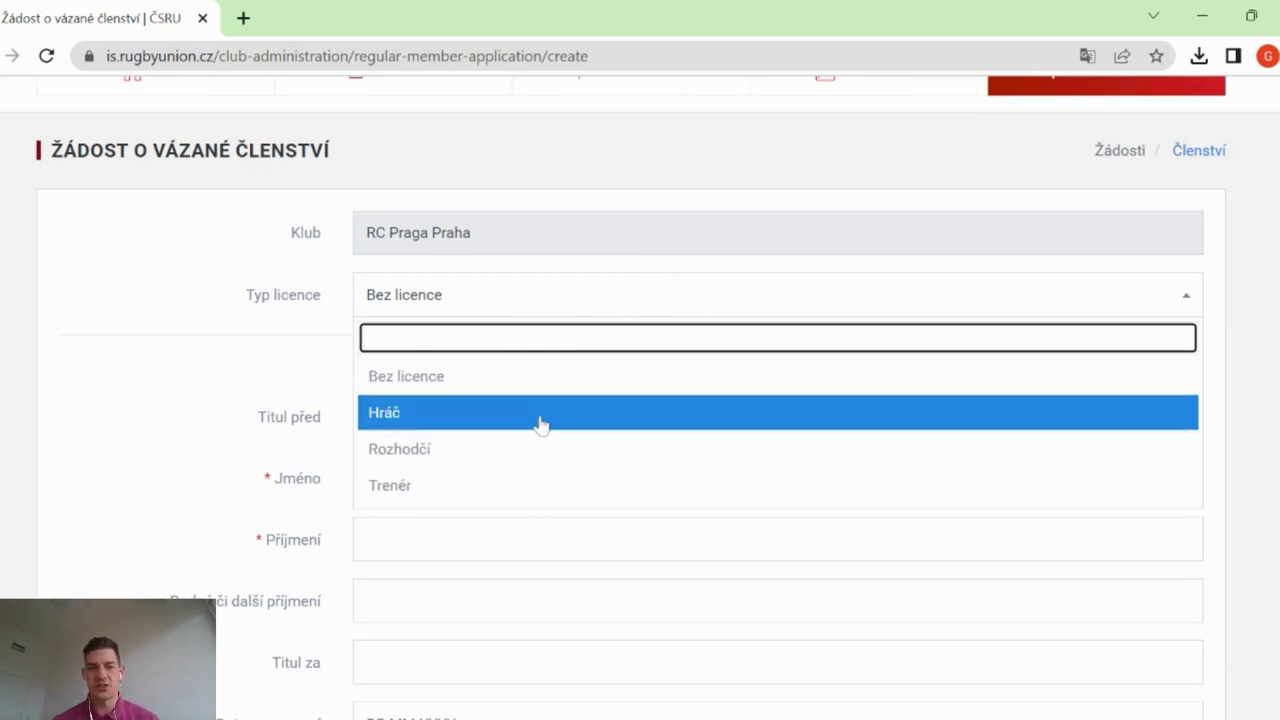
{"action": "left_click", "coordinate": [540, 425]}
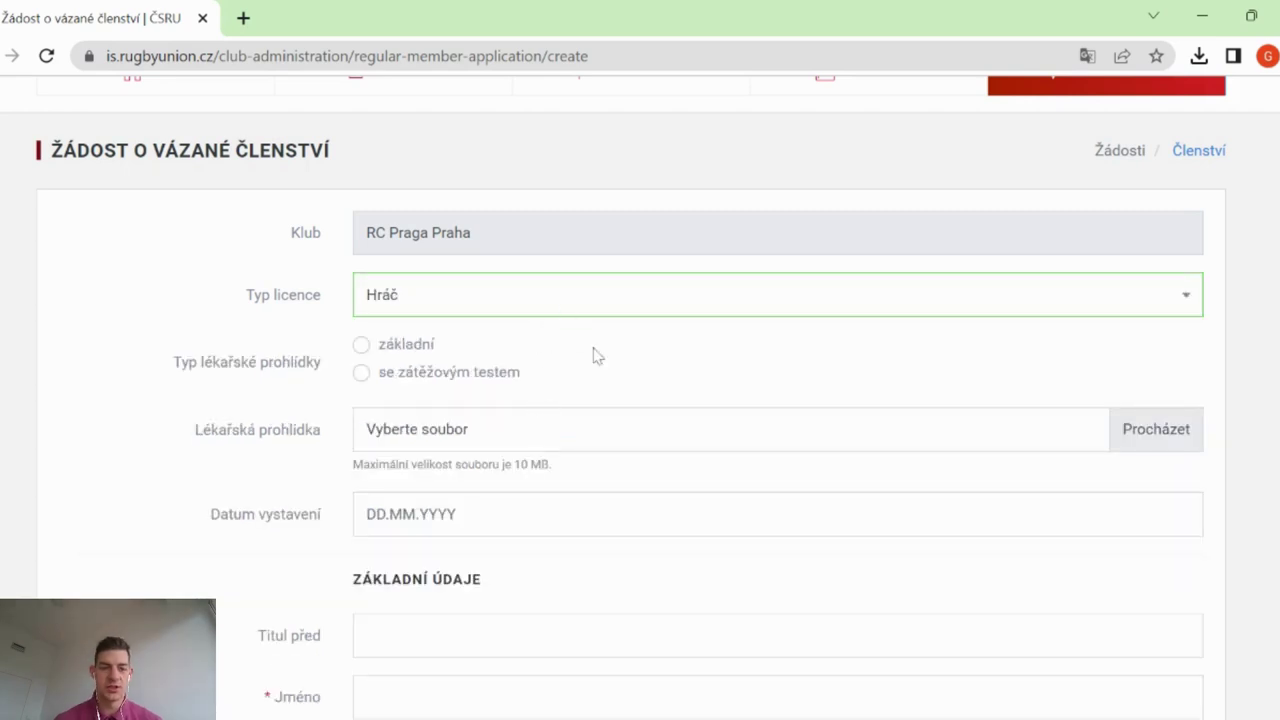
{"action": "scroll", "coordinate": [591, 354], "scroll_direction": "down", "scroll_amount": 1}
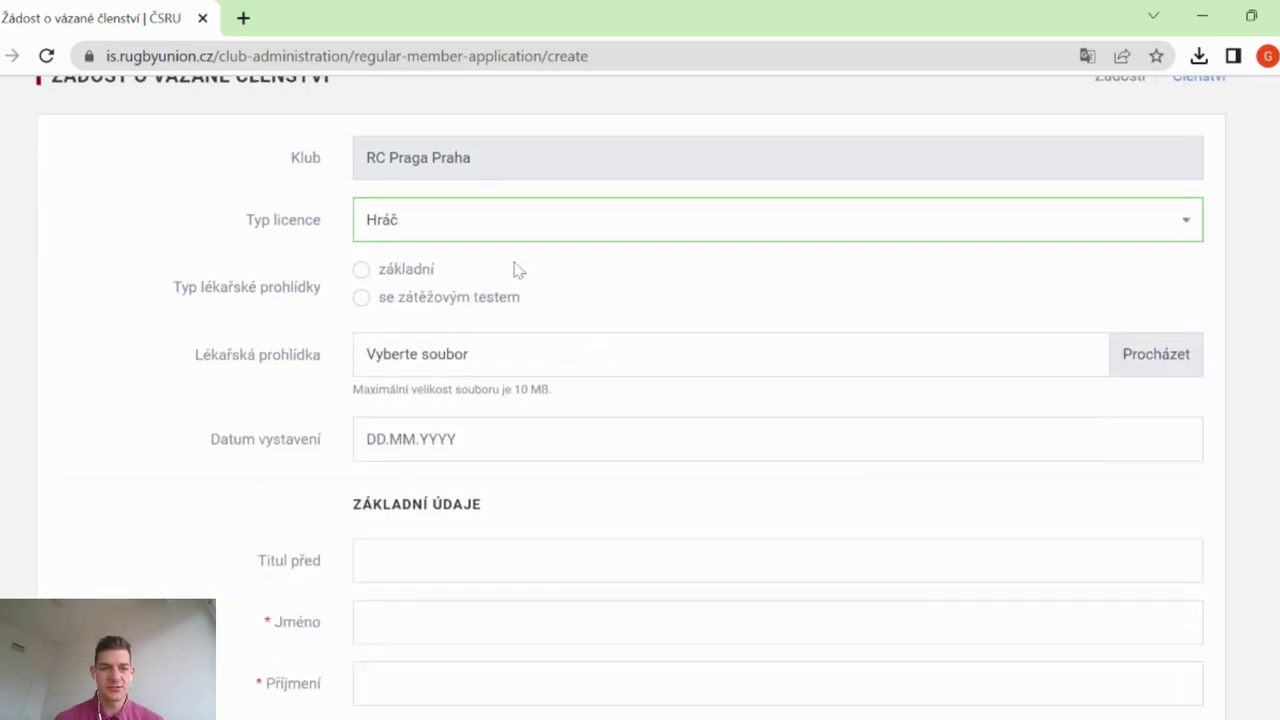
{"action": "left_click", "coordinate": [363, 301]}
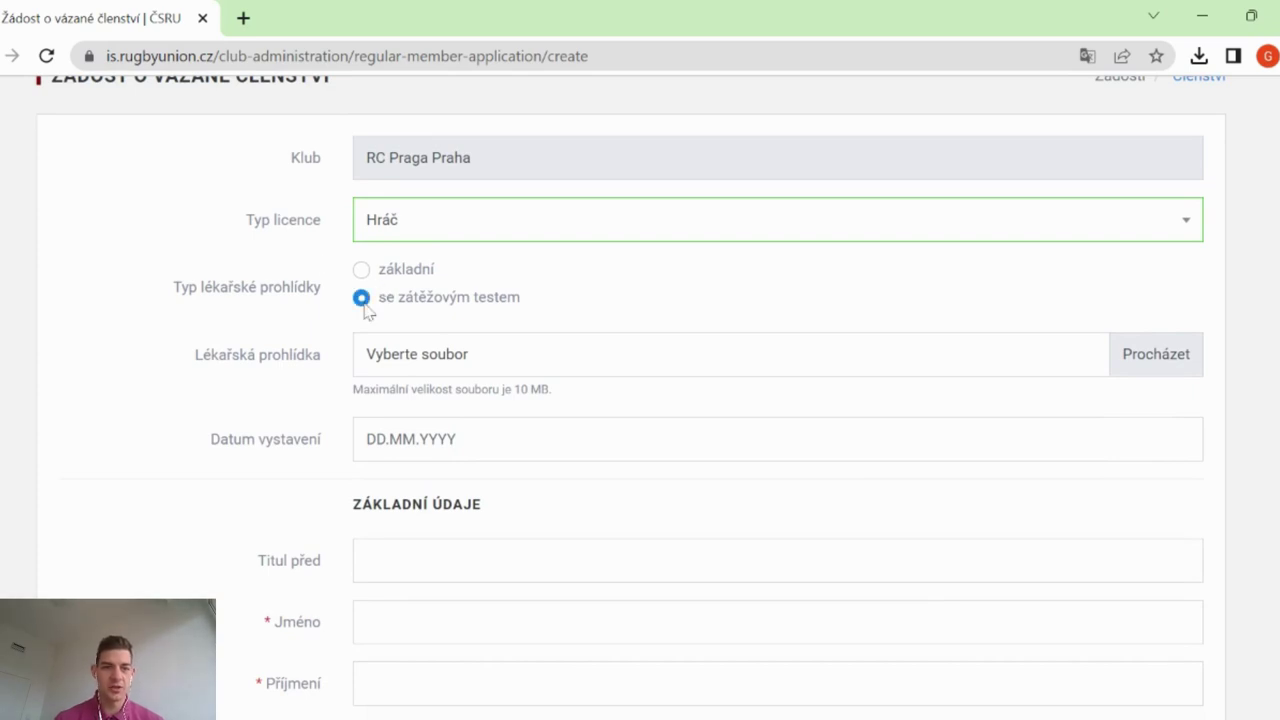
{"action": "scroll", "coordinate": [365, 312], "scroll_direction": "up", "scroll_amount": 1}
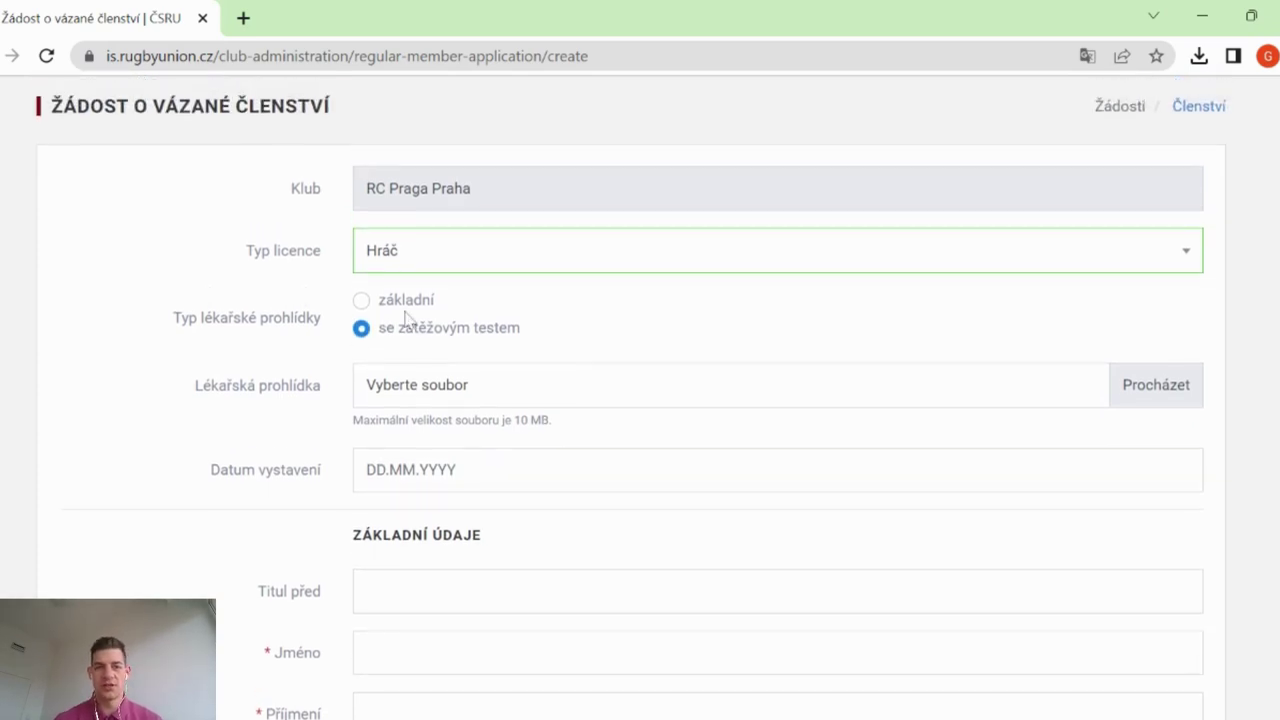
Attach the medical examination file and set its issue date to 11.01.2023
{"action": "left_click", "coordinate": [1136, 397]}
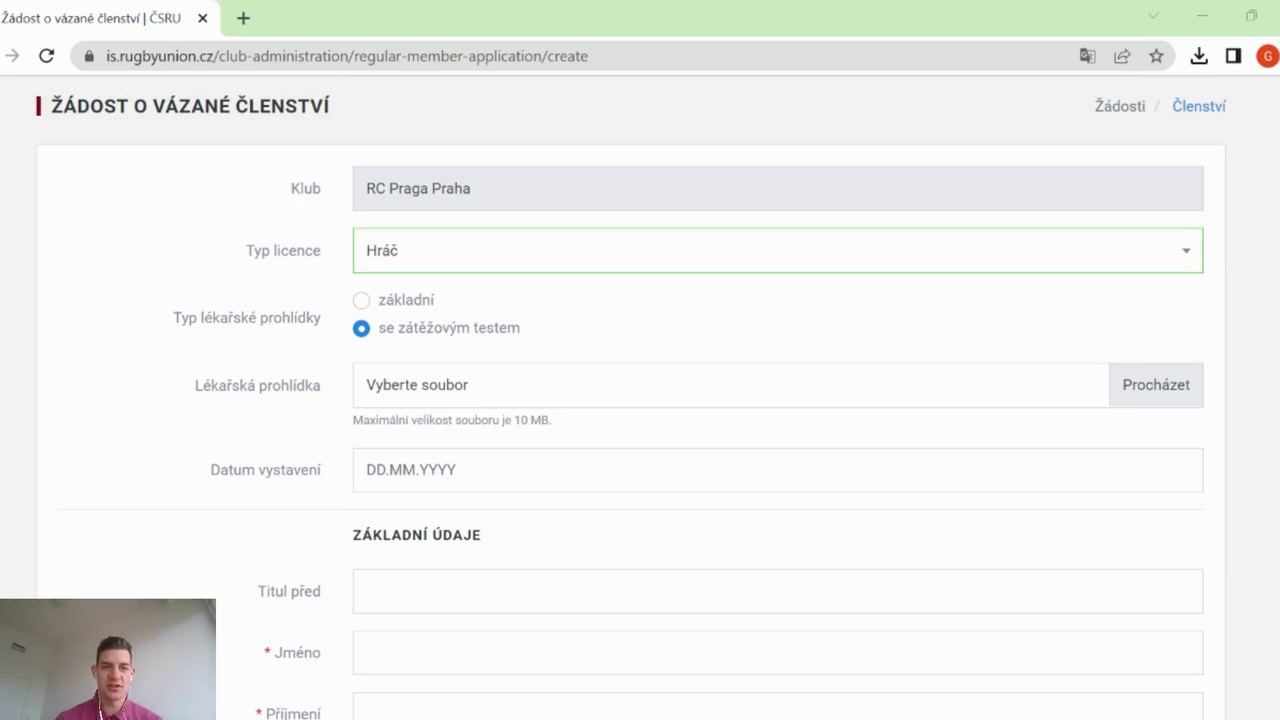
{"action": "scroll", "coordinate": [803, 391], "scroll_direction": "down", "scroll_amount": 1}
{"action": "left_click", "coordinate": [463, 412]}
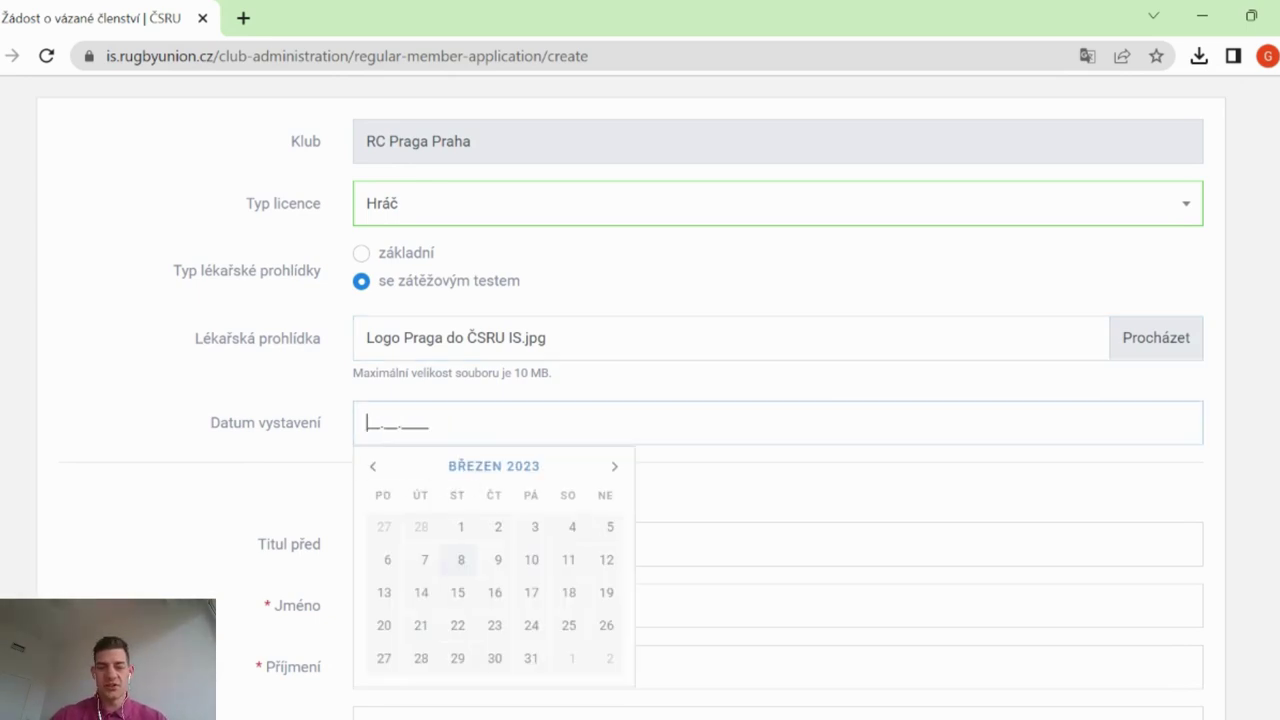
{"action": "type", "text": "11."}
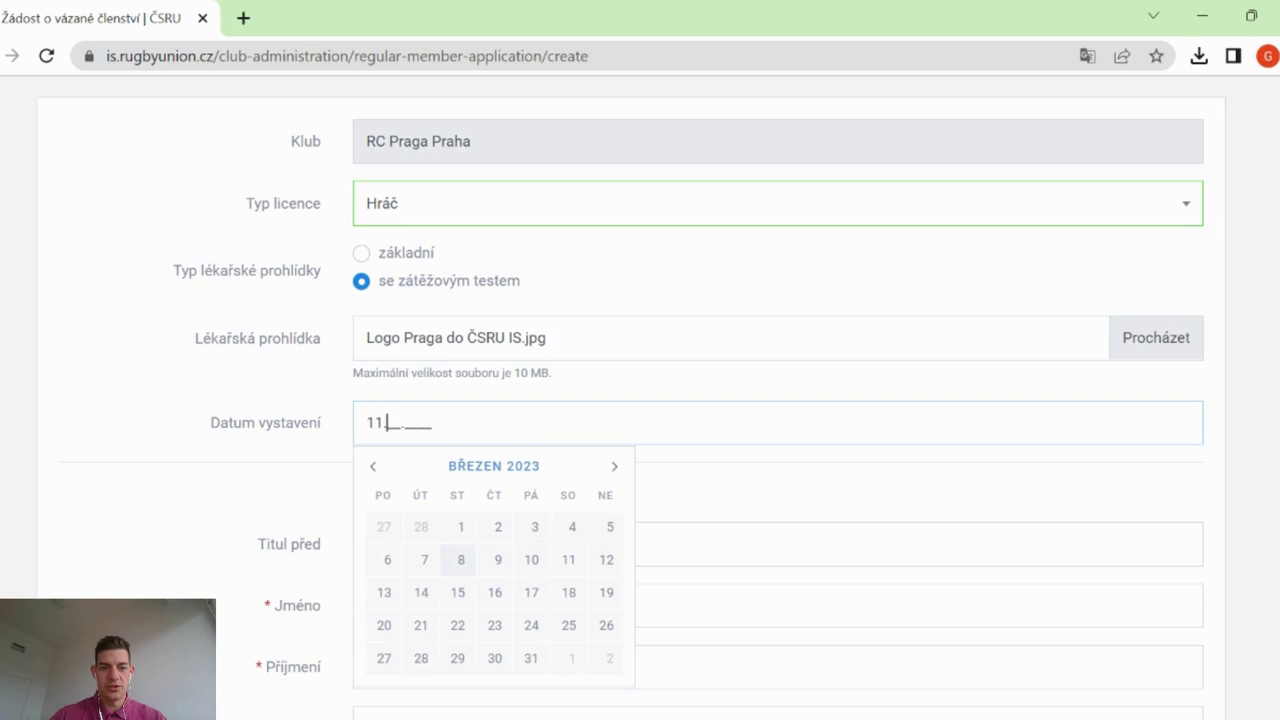
{"action": "type", "text": "01.2023"}
{"action": "left_click", "coordinate": [1238, 443]}
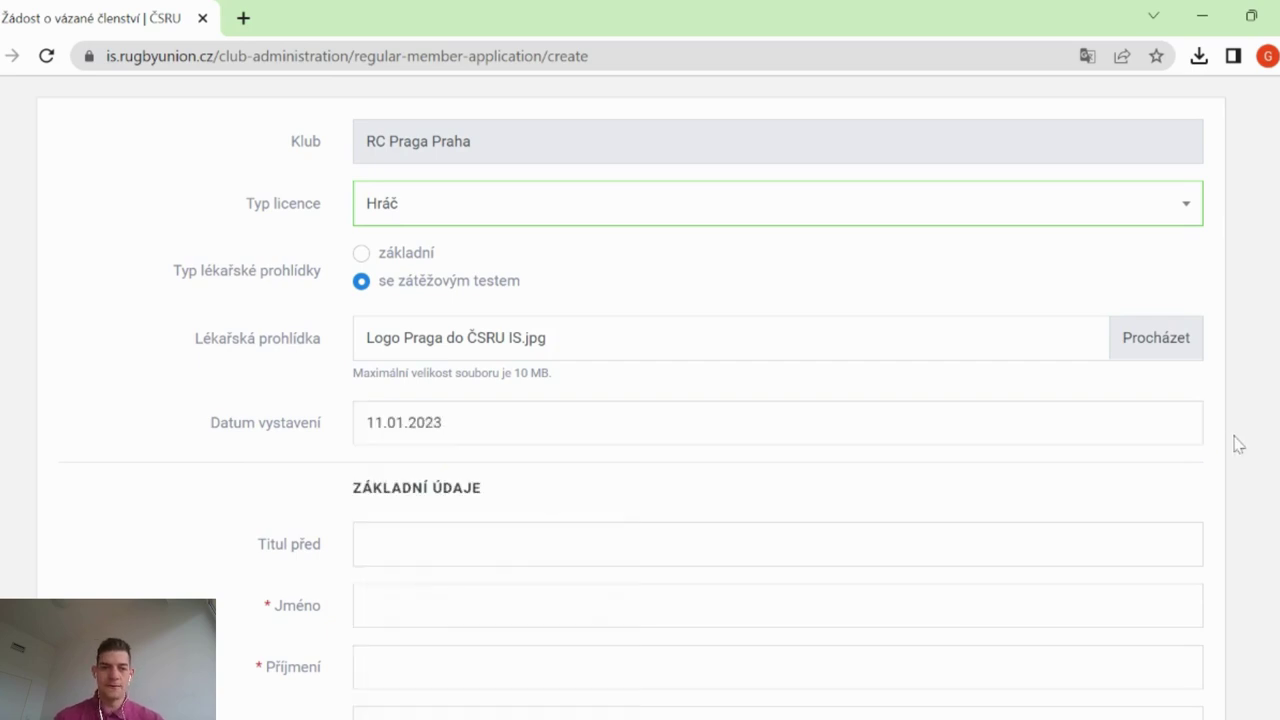
{"action": "scroll", "coordinate": [1238, 443], "scroll_direction": "down", "scroll_amount": 2}
{"action": "scroll", "coordinate": [703, 317], "scroll_direction": "down", "scroll_amount": 2}
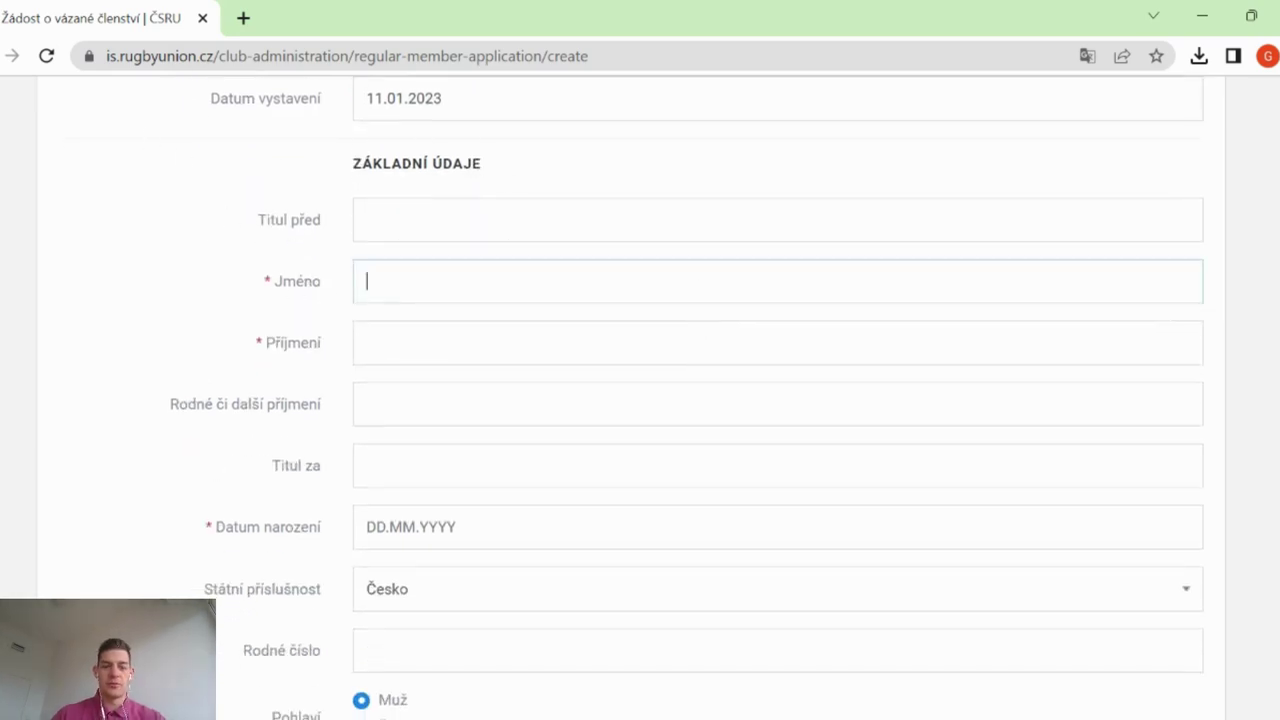
Enter the member's first name, surname and date of birth
{"action": "type", "text": "Bo"}
{"action": "key", "text": "BackSpace"}
{"action": "key", "text": "Tab"}
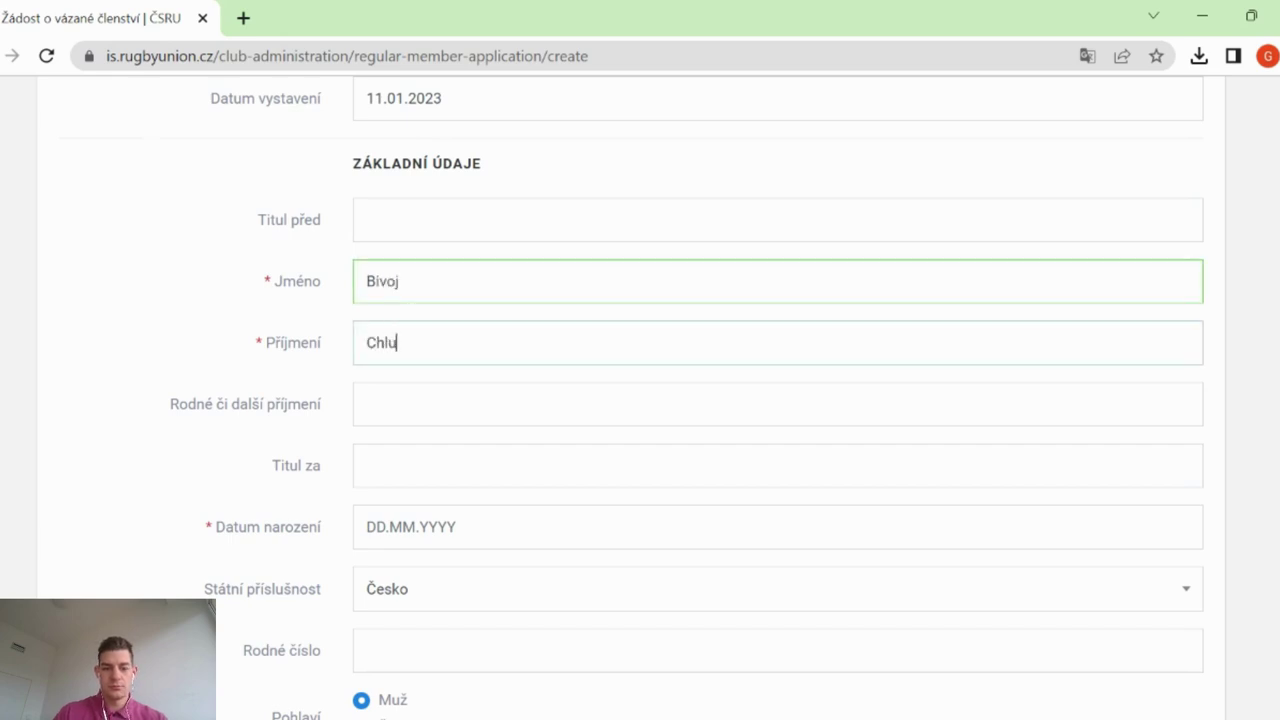
{"action": "scroll", "coordinate": [588, 453], "scroll_direction": "down", "scroll_amount": 2}
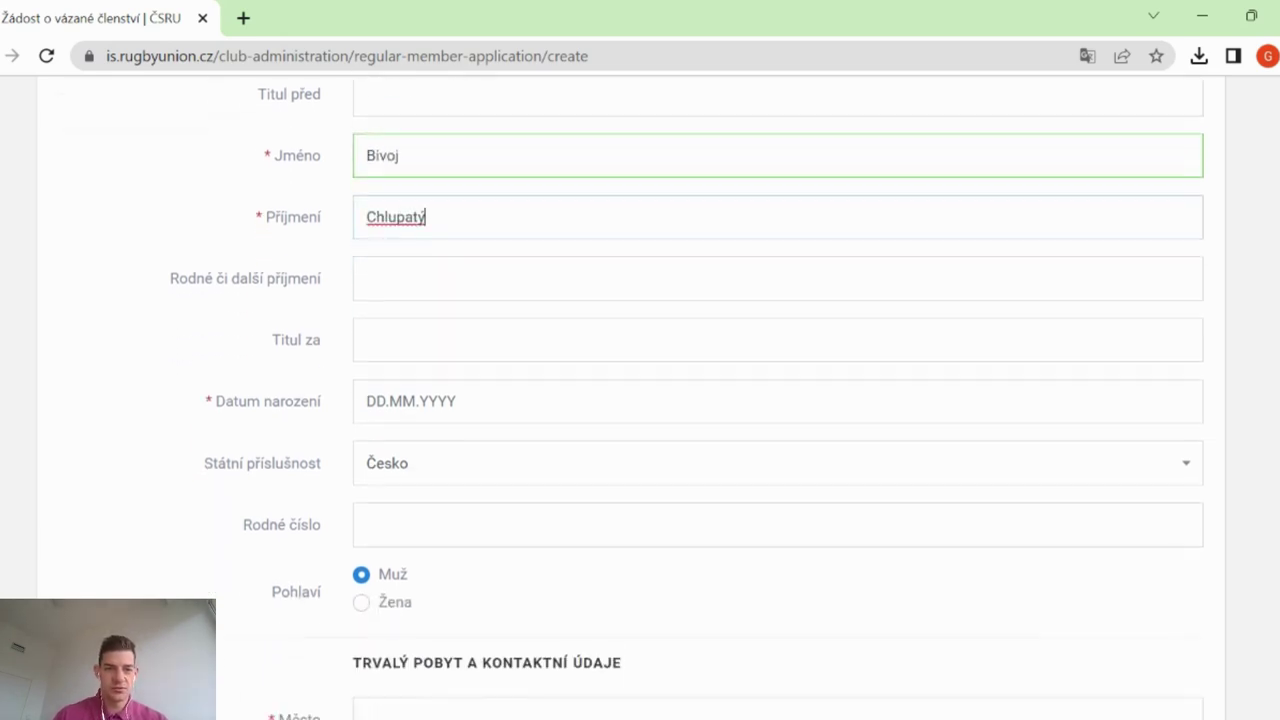
{"action": "left_click", "coordinate": [420, 405]}
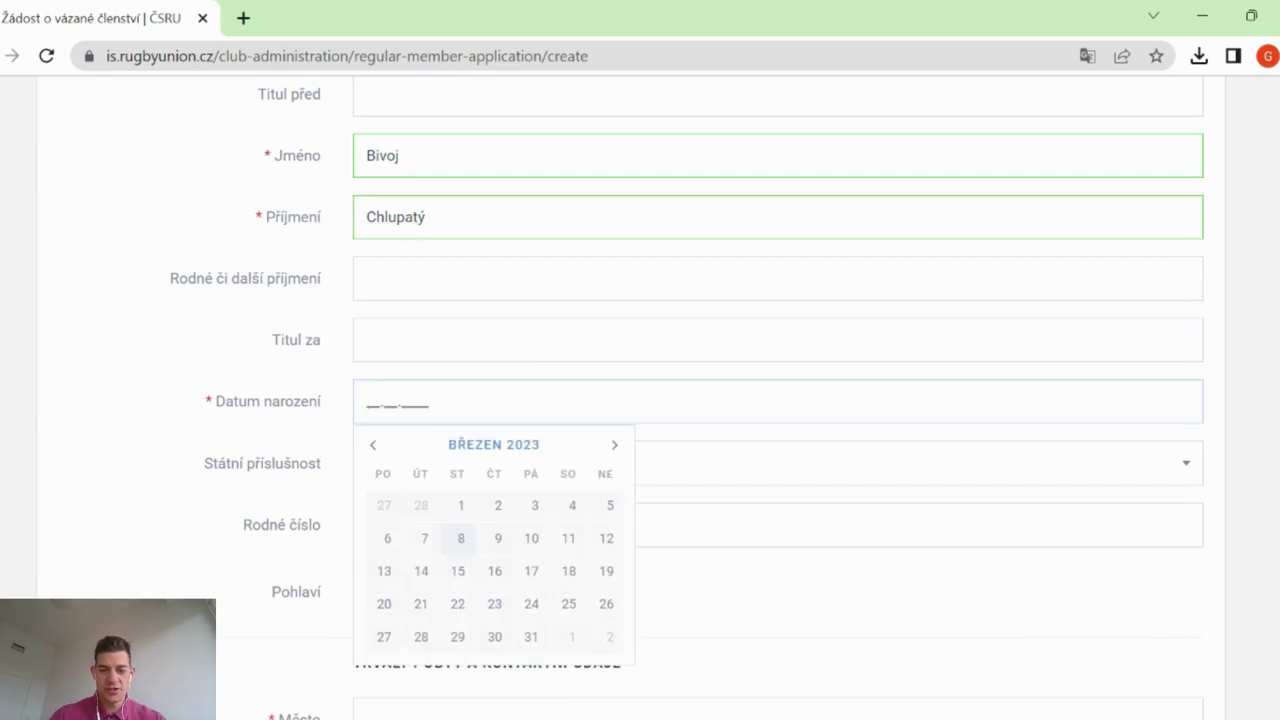
{"action": "type", "text": "10."}
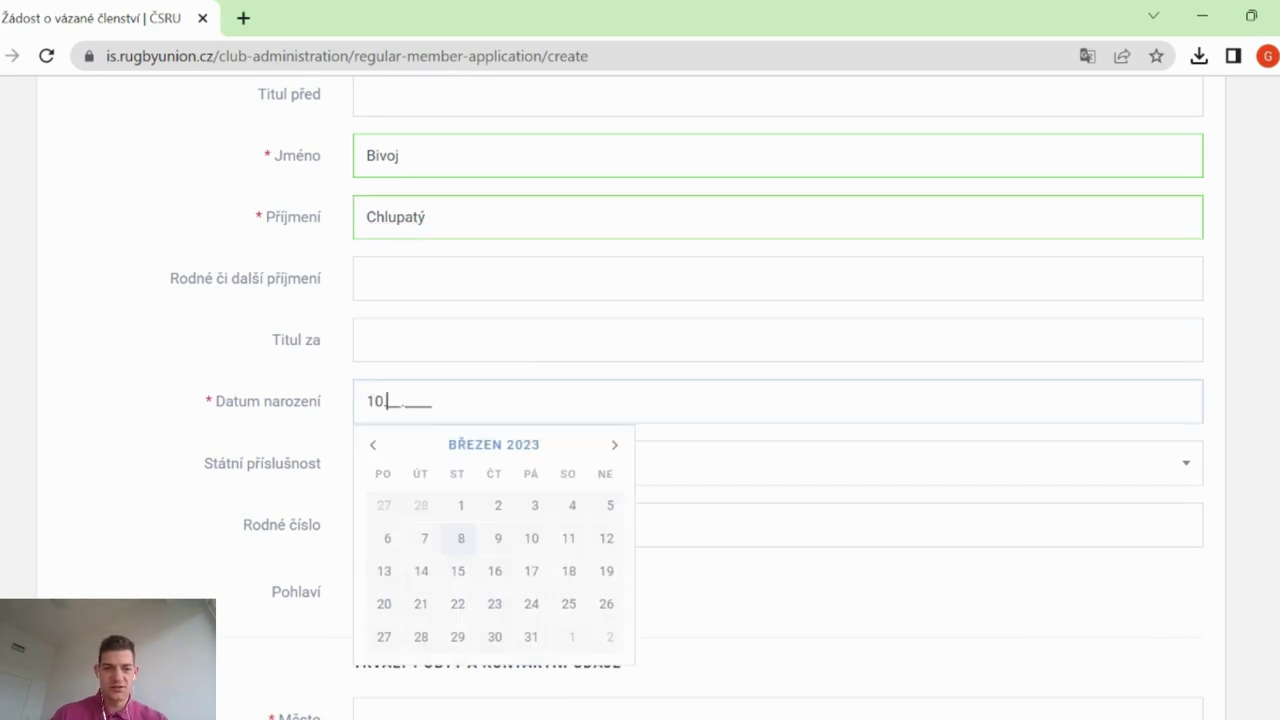
{"action": "type", "text": "10.2009"}
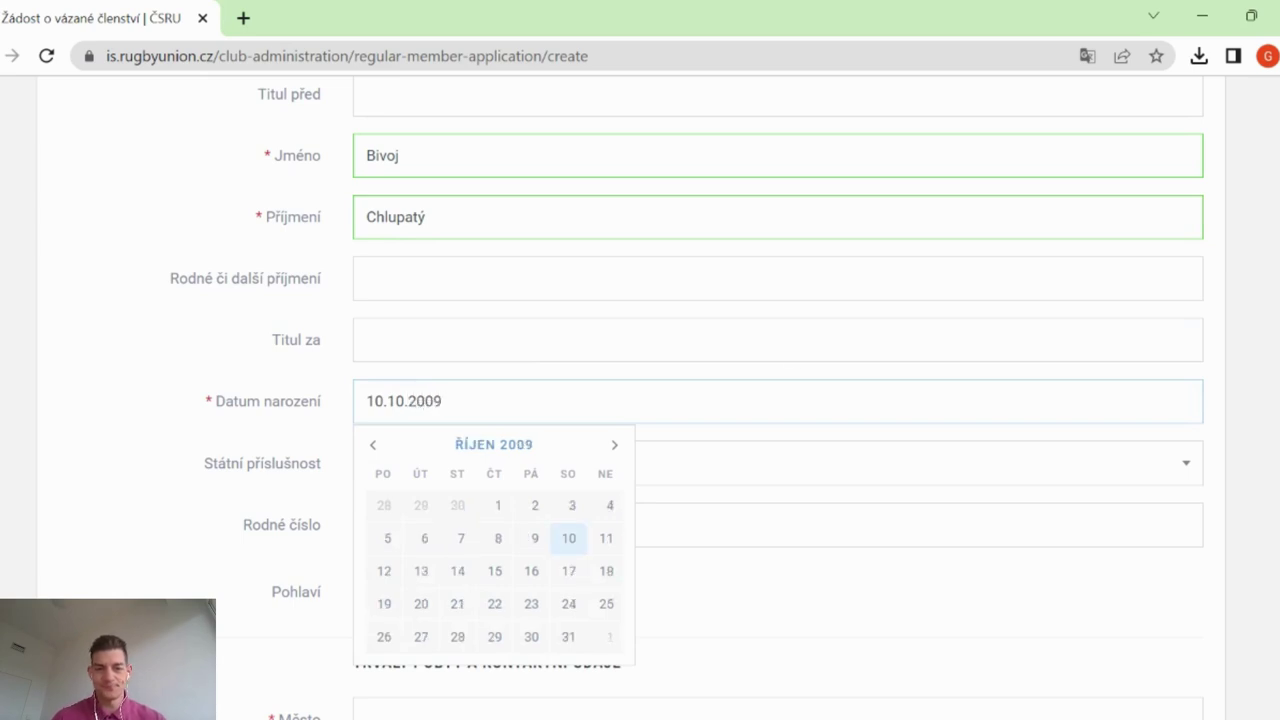
{"action": "left_click", "coordinate": [574, 549]}
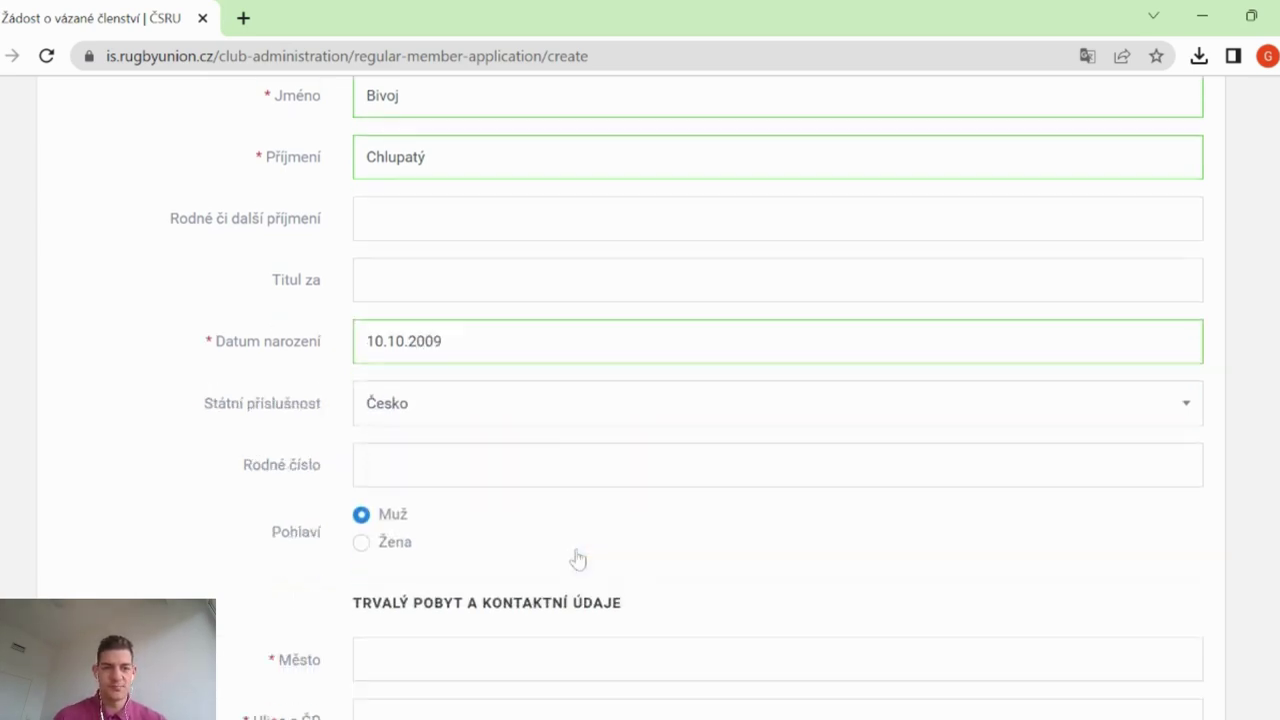
{"action": "scroll", "coordinate": [578, 560], "scroll_direction": "down", "scroll_amount": 2}
{"action": "scroll", "coordinate": [531, 323], "scroll_direction": "down", "scroll_amount": 1}
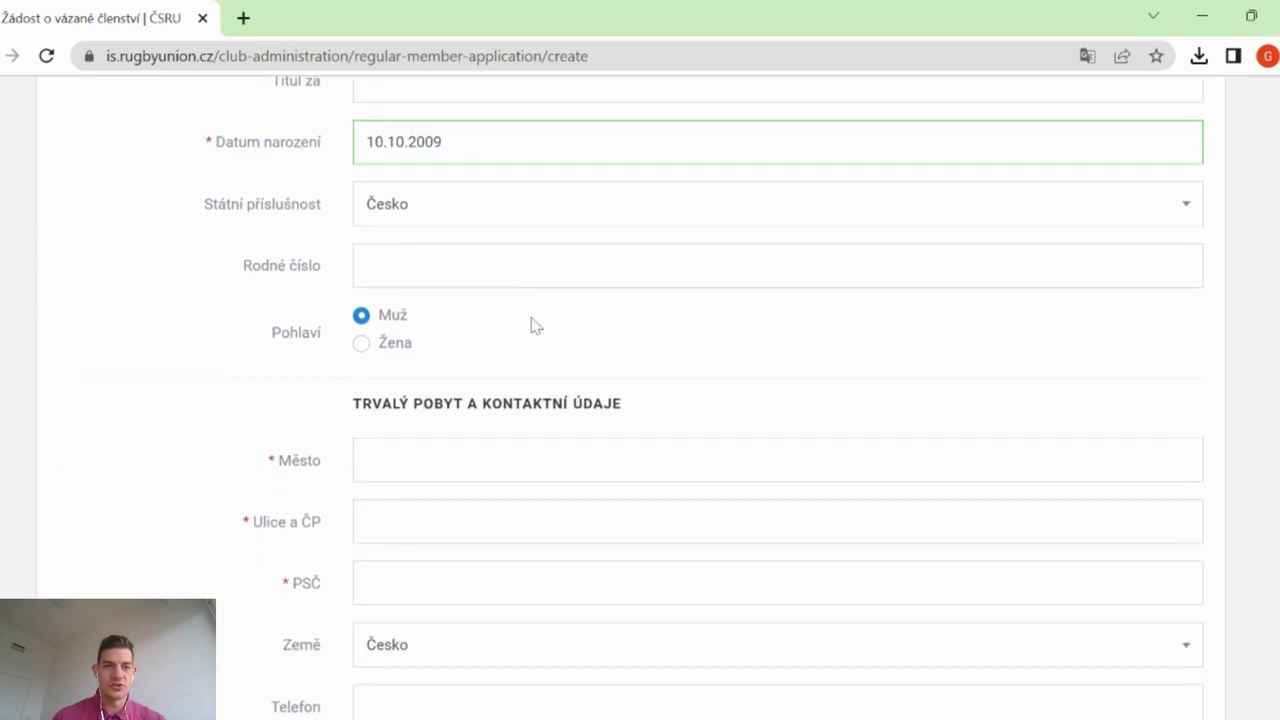
{"action": "scroll", "coordinate": [477, 254], "scroll_direction": "up", "scroll_amount": 1}
Fill in the member's birth number and permanent address: city, street with house number, postcode
{"action": "left_click", "coordinate": [445, 385]}
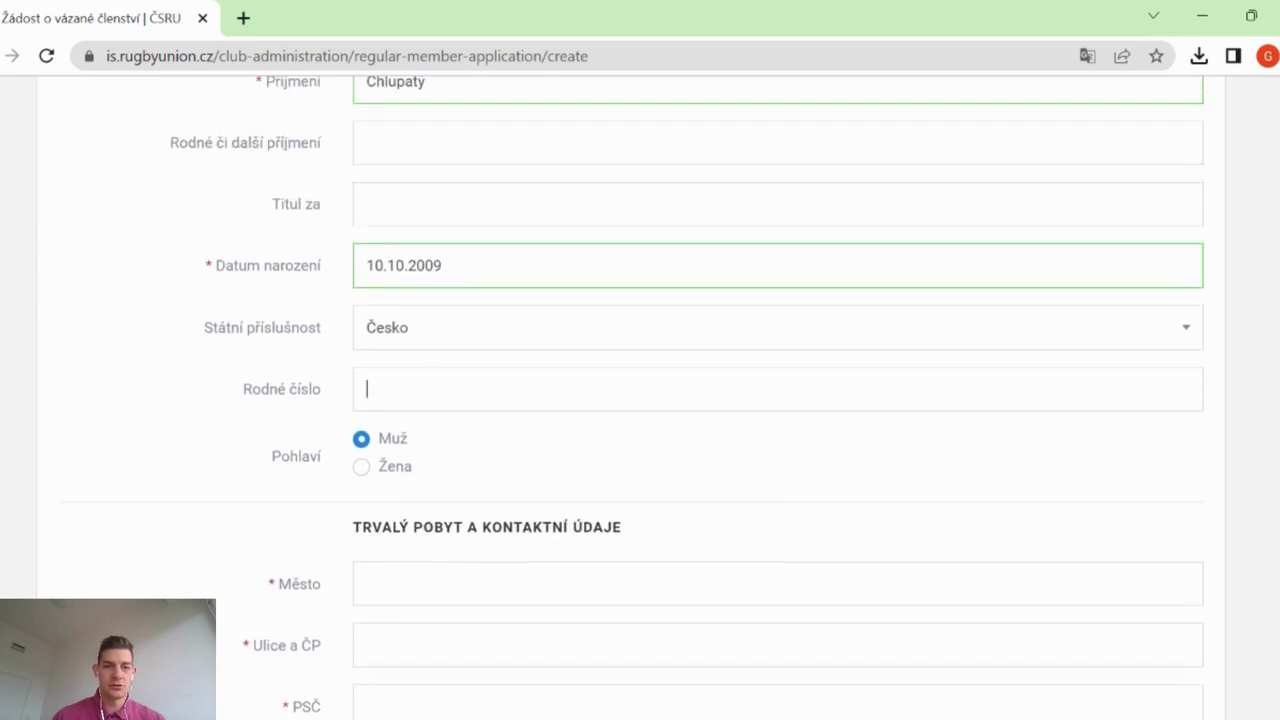
{"action": "scroll", "coordinate": [640, 400], "scroll_direction": "down", "scroll_amount": 1}
{"action": "scroll", "coordinate": [640, 400], "scroll_direction": "down", "scroll_amount": 2}
{"action": "left_click", "coordinate": [366, 357]}
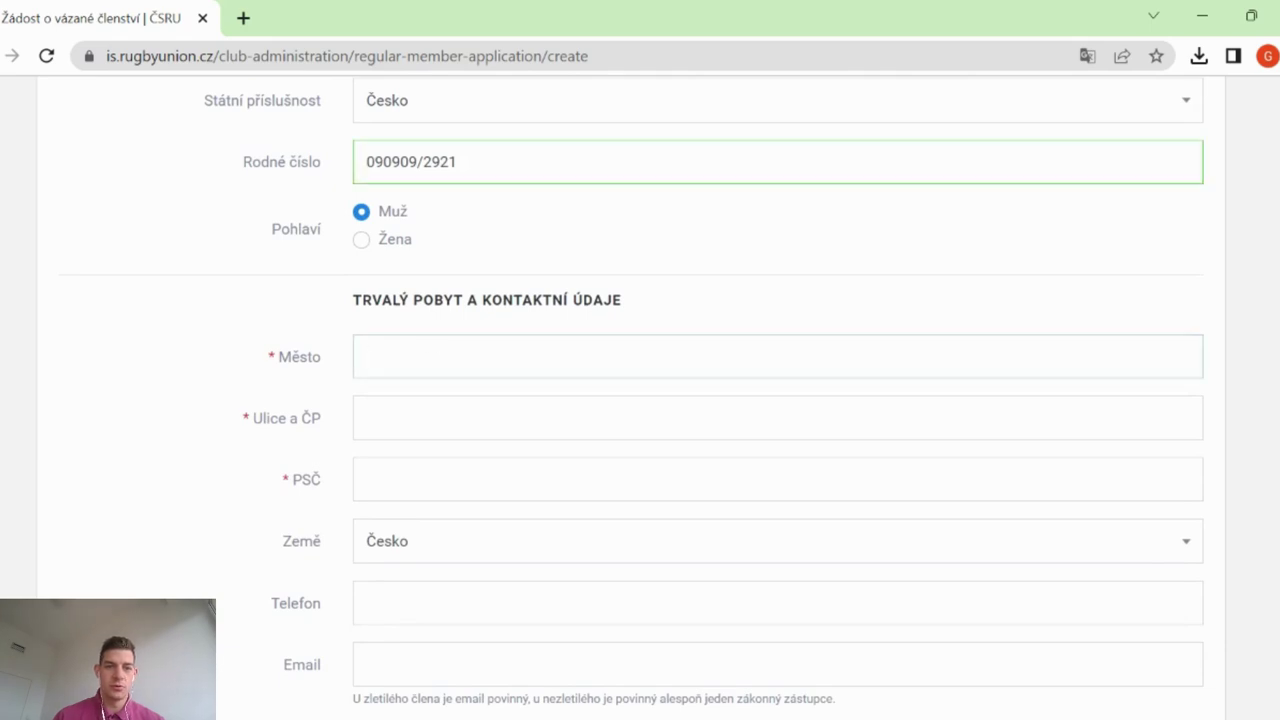
{"action": "scroll", "coordinate": [640, 400], "scroll_direction": "down", "scroll_amount": 1}
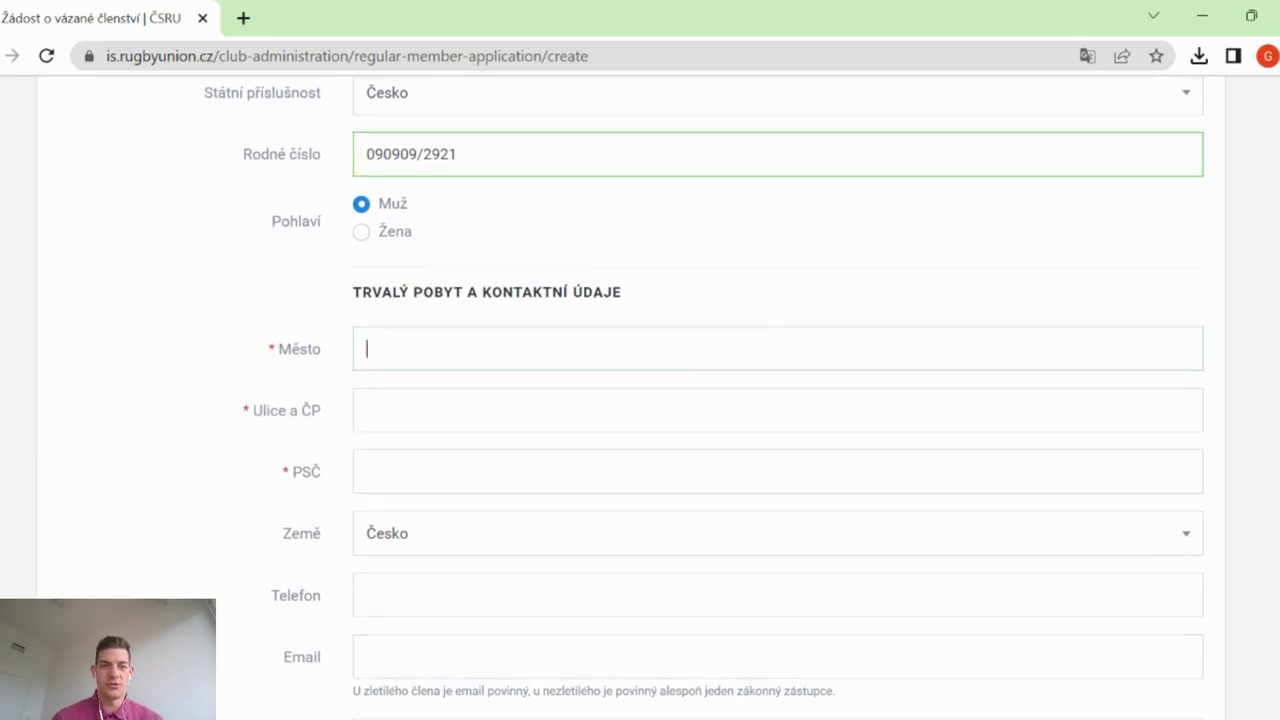
{"action": "type", "text": "Praha"}
{"action": "key", "text": "Tab"}
{"action": "key", "text": "Tab"}
{"action": "type", "text": "101 00"}
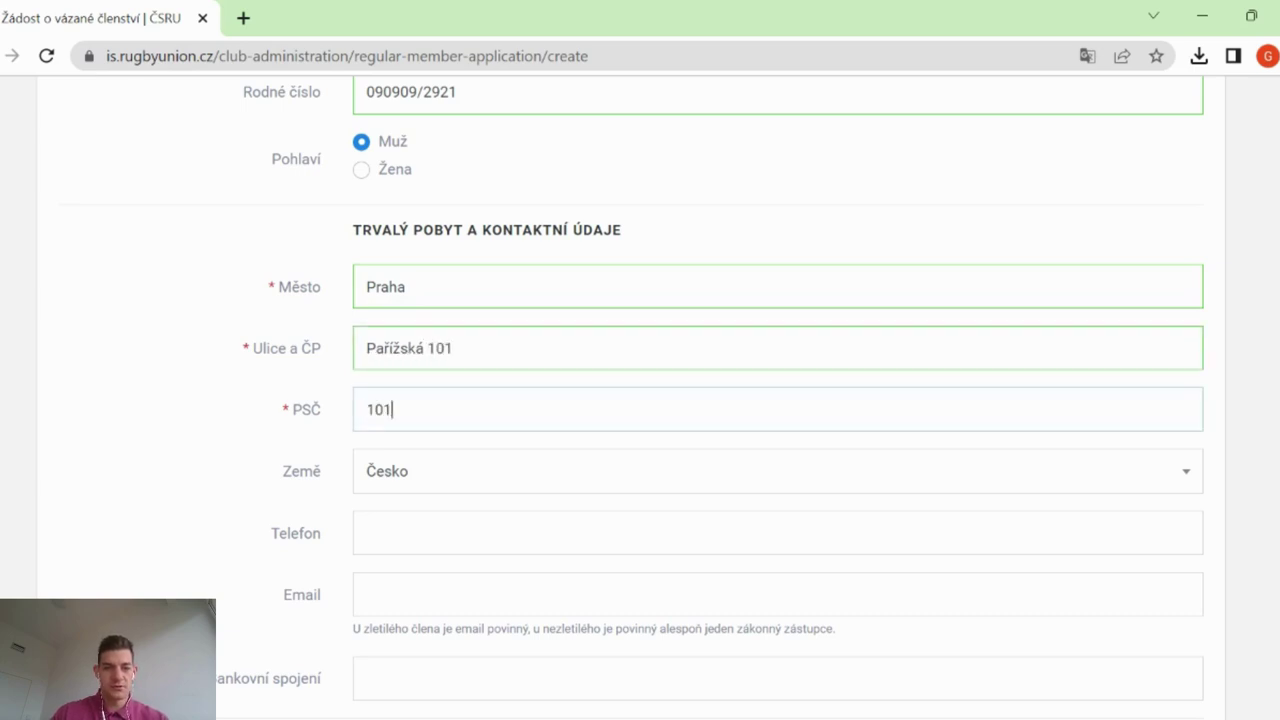
{"action": "left_click", "coordinate": [214, 440]}
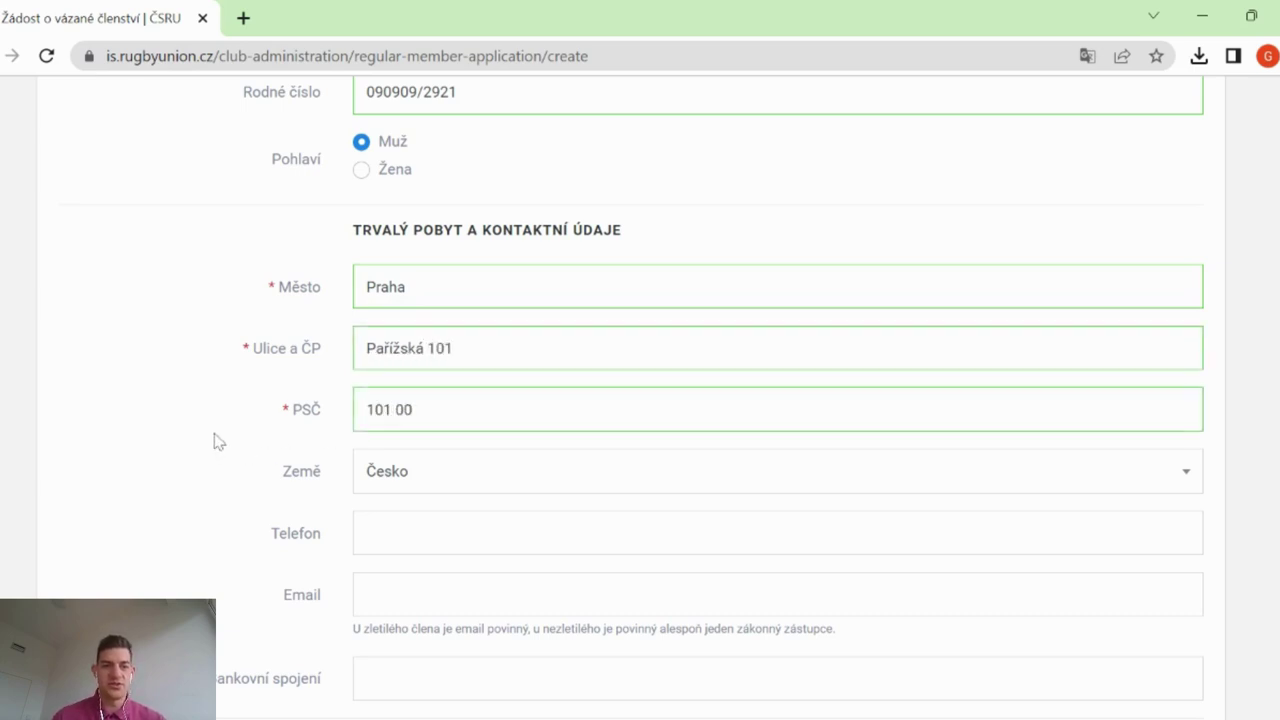
Move into the Email field and scroll further down the application form
{"action": "scroll", "coordinate": [214, 440], "scroll_direction": "down", "scroll_amount": 3}
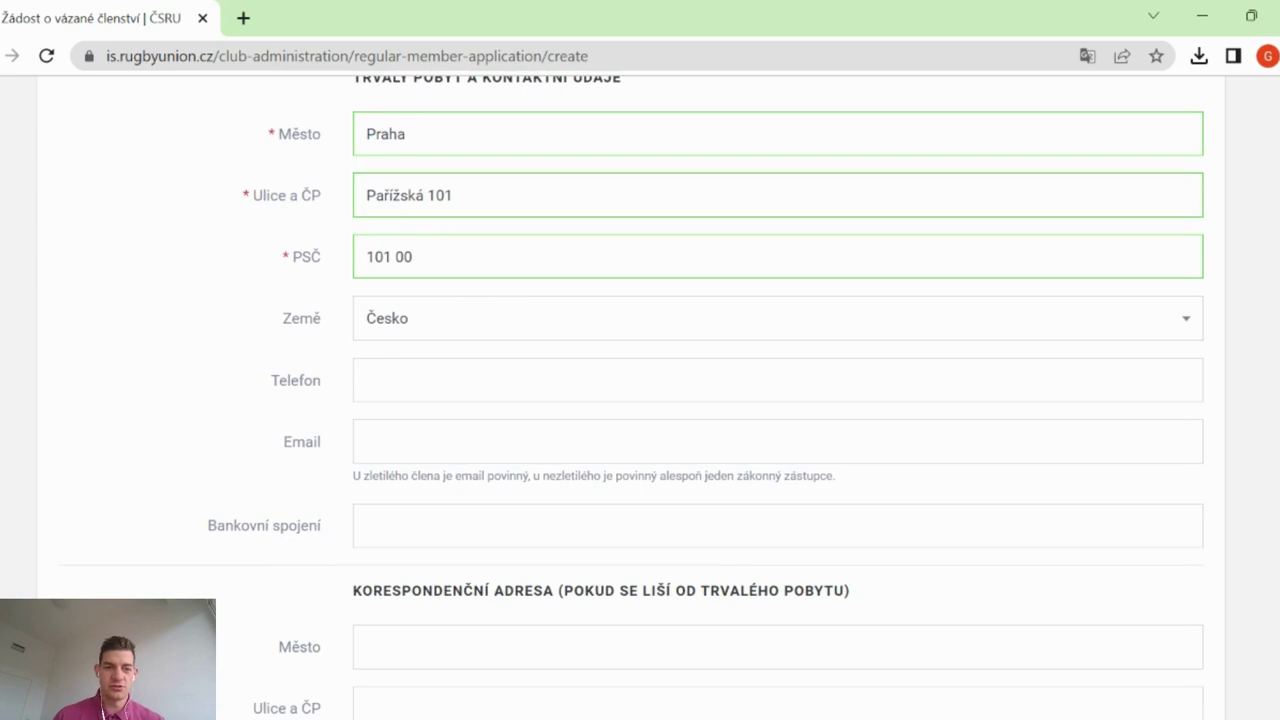
{"action": "scroll", "coordinate": [640, 400], "scroll_direction": "down", "scroll_amount": 2}
{"action": "left_click", "coordinate": [366, 351]}
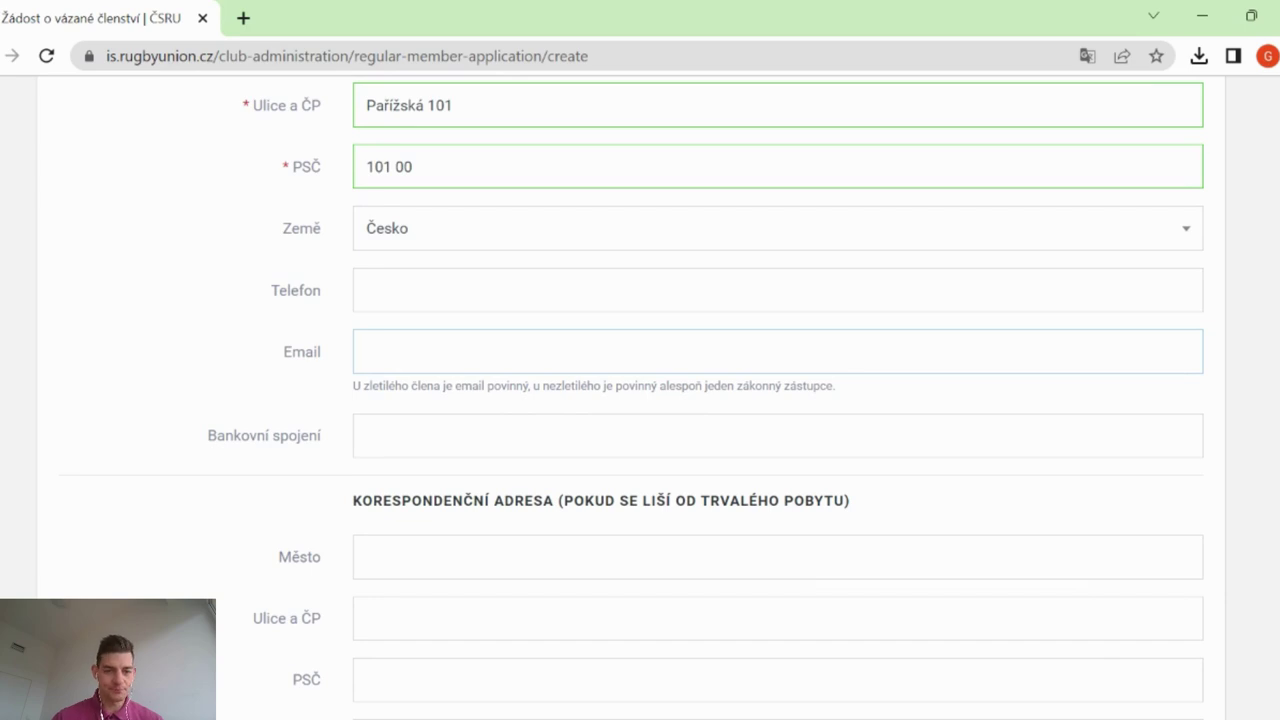
{"action": "scroll", "coordinate": [484, 341], "scroll_direction": "down", "scroll_amount": 2}
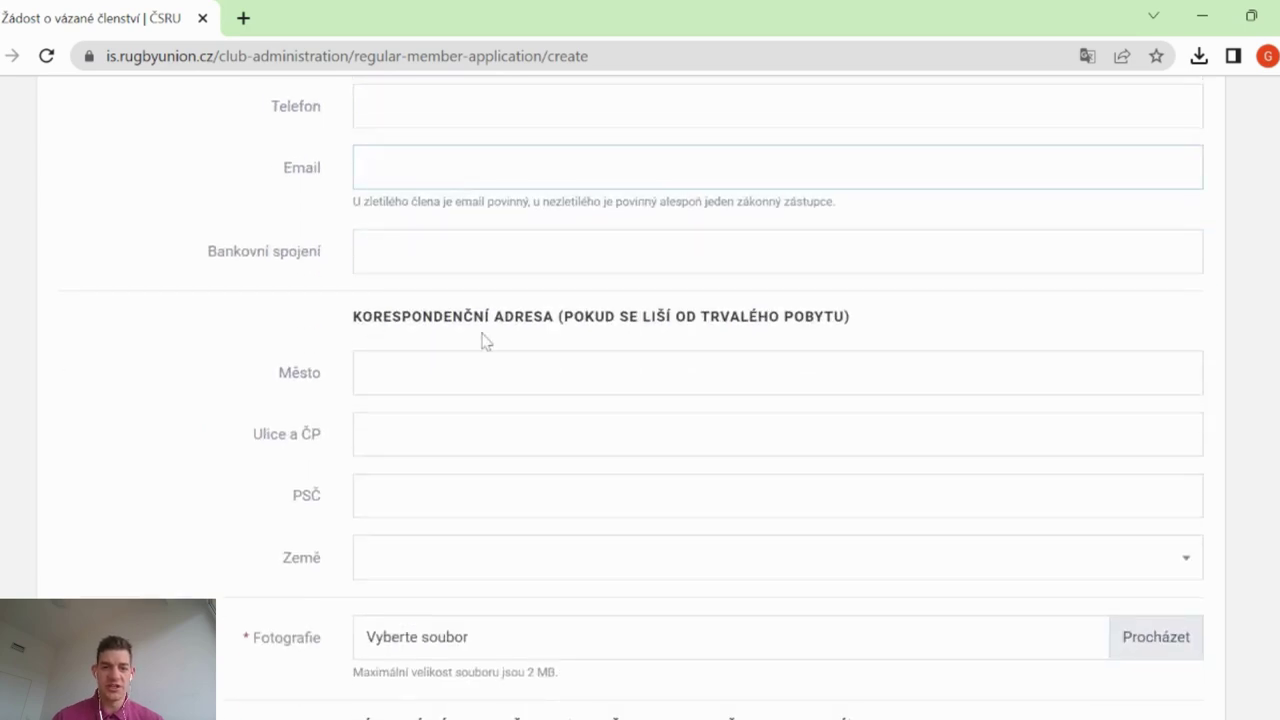
{"action": "scroll", "coordinate": [482, 340], "scroll_direction": "down", "scroll_amount": 4}
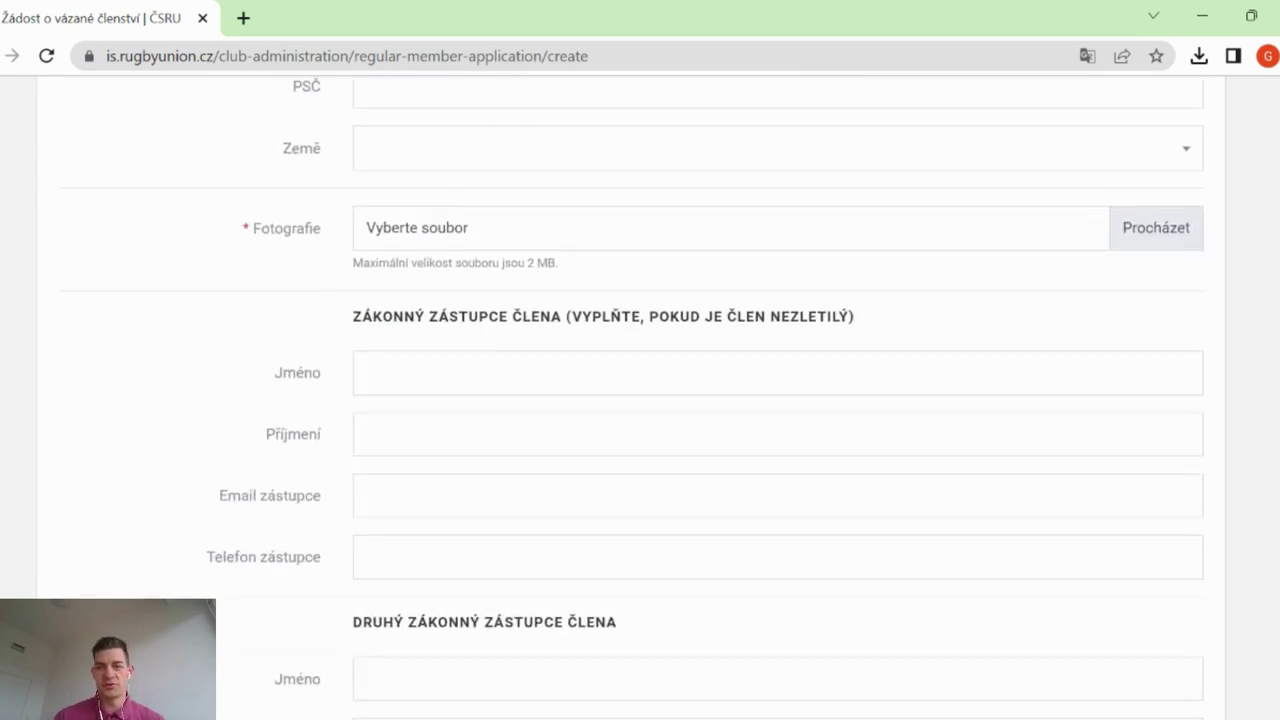
Attach Logo Praga do ČSRU IS.jpg as the member's photo, then scroll to the legal representative section
{"action": "left_click", "coordinate": [1153, 234]}
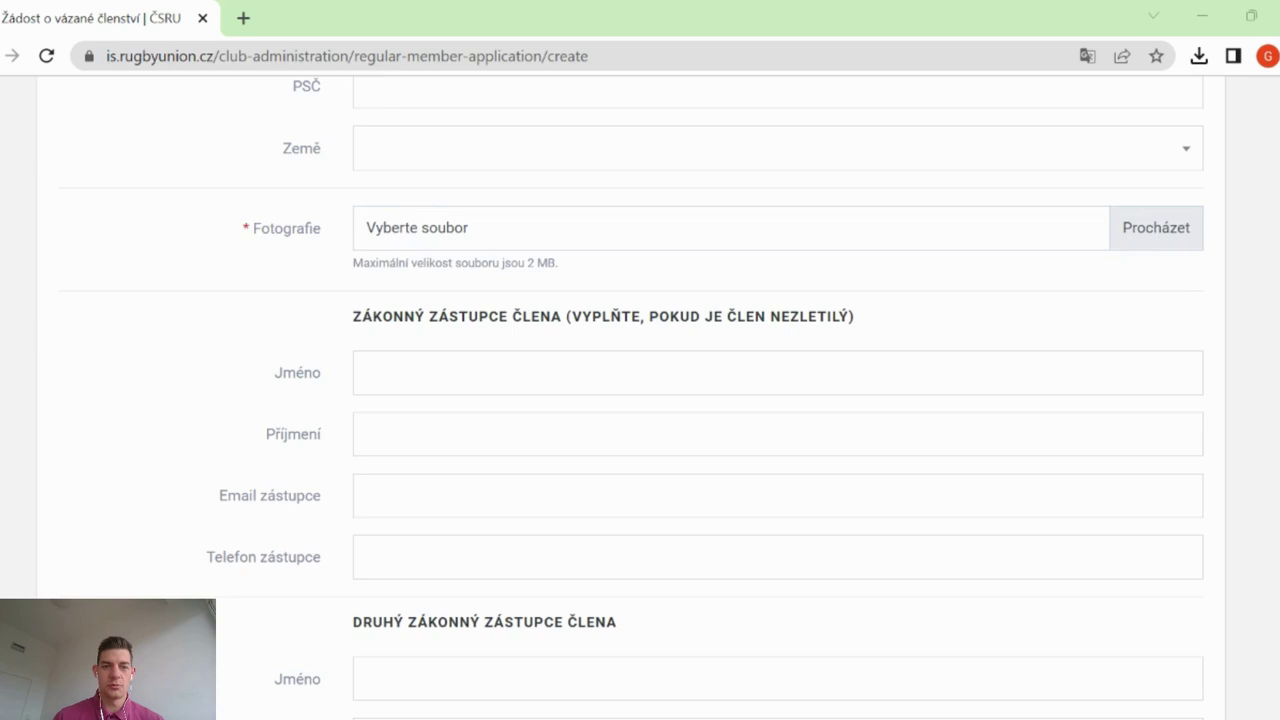
{"action": "double_click", "coordinate": [597, 180]}
{"action": "scroll", "coordinate": [597, 180], "scroll_direction": "down", "scroll_amount": 2}
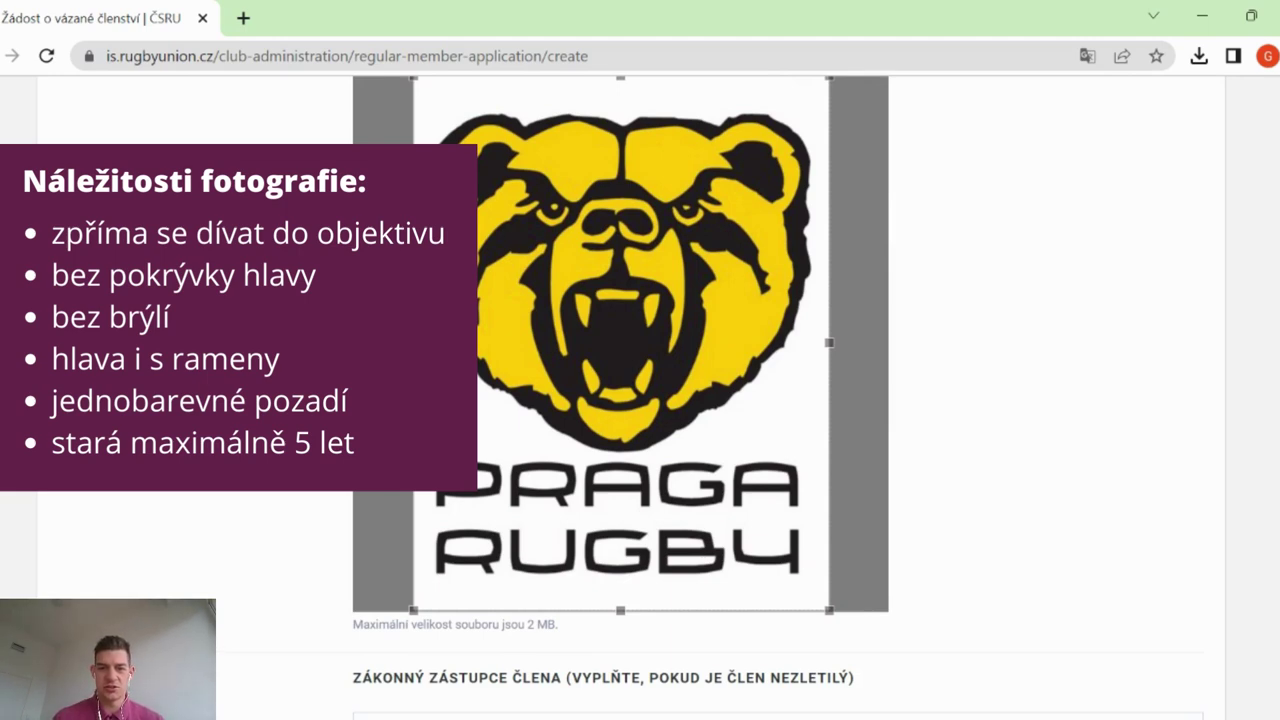
{"action": "scroll", "coordinate": [931, 360], "scroll_direction": "up", "scroll_amount": 1}
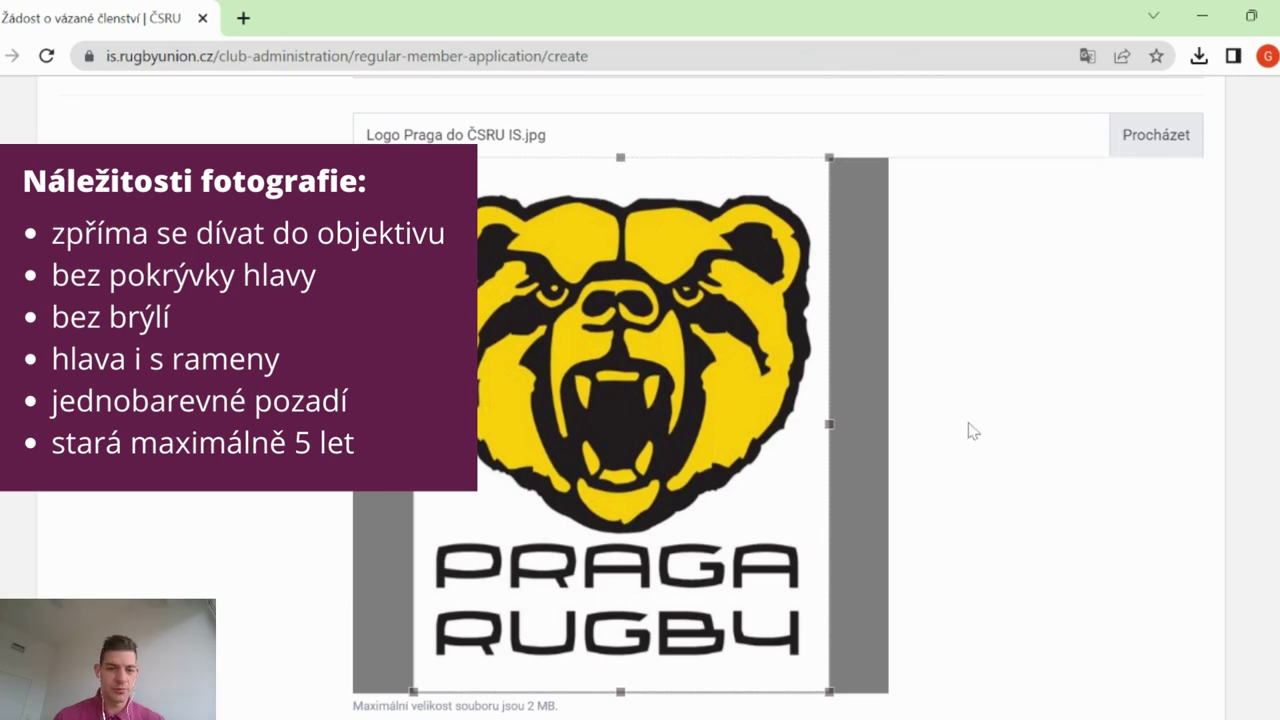
{"action": "scroll", "coordinate": [971, 429], "scroll_direction": "down", "scroll_amount": 5}
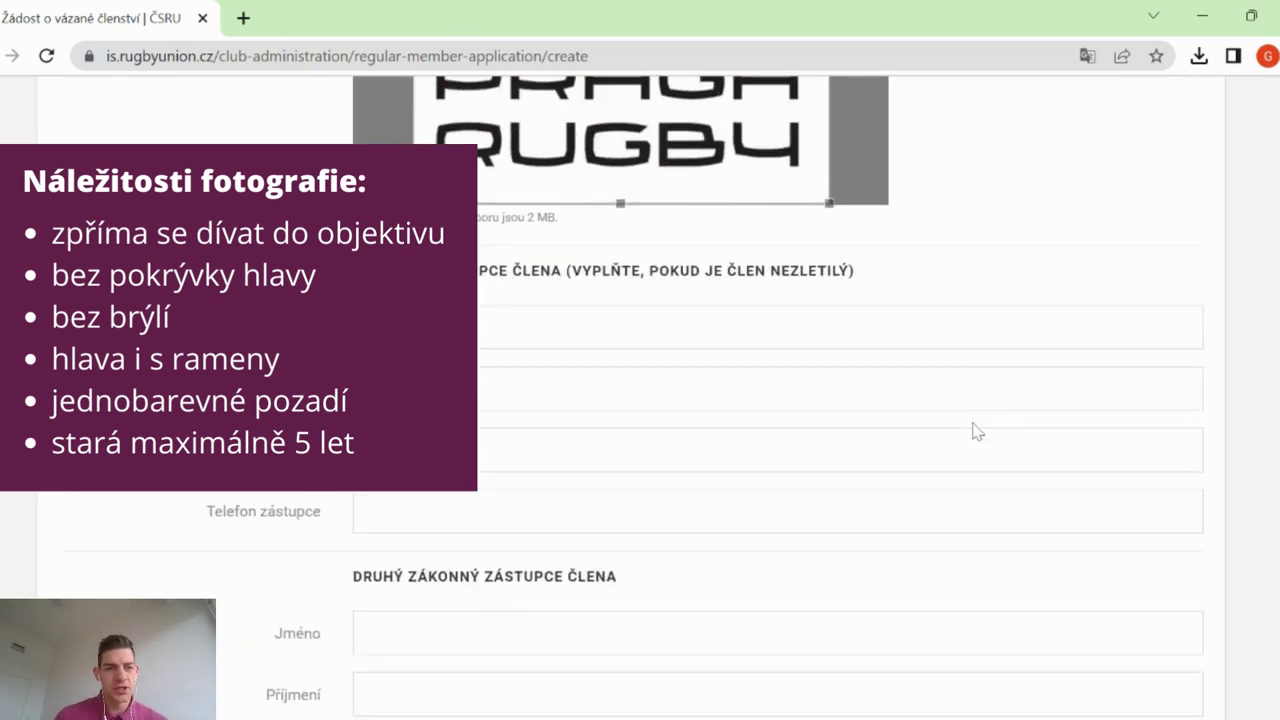
{"action": "scroll", "coordinate": [470, 214], "scroll_direction": "down", "scroll_amount": 1}
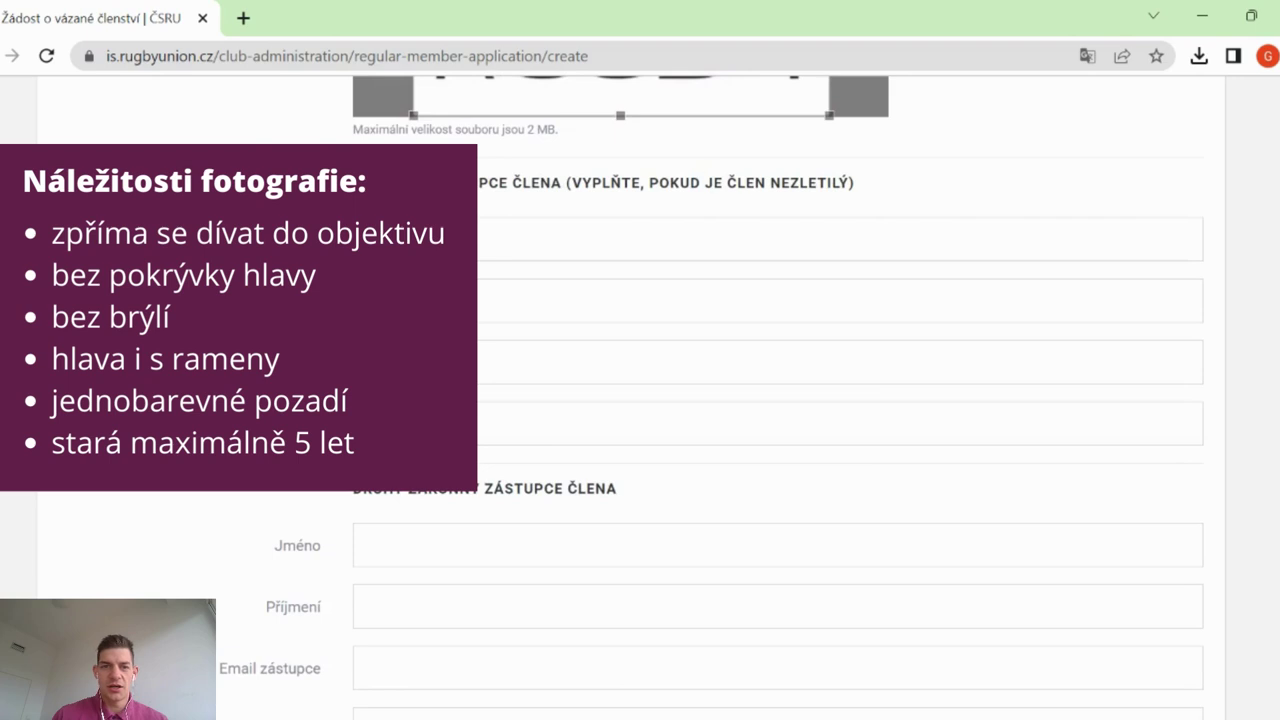
{"action": "scroll", "coordinate": [470, 214], "scroll_direction": "down", "scroll_amount": 1}
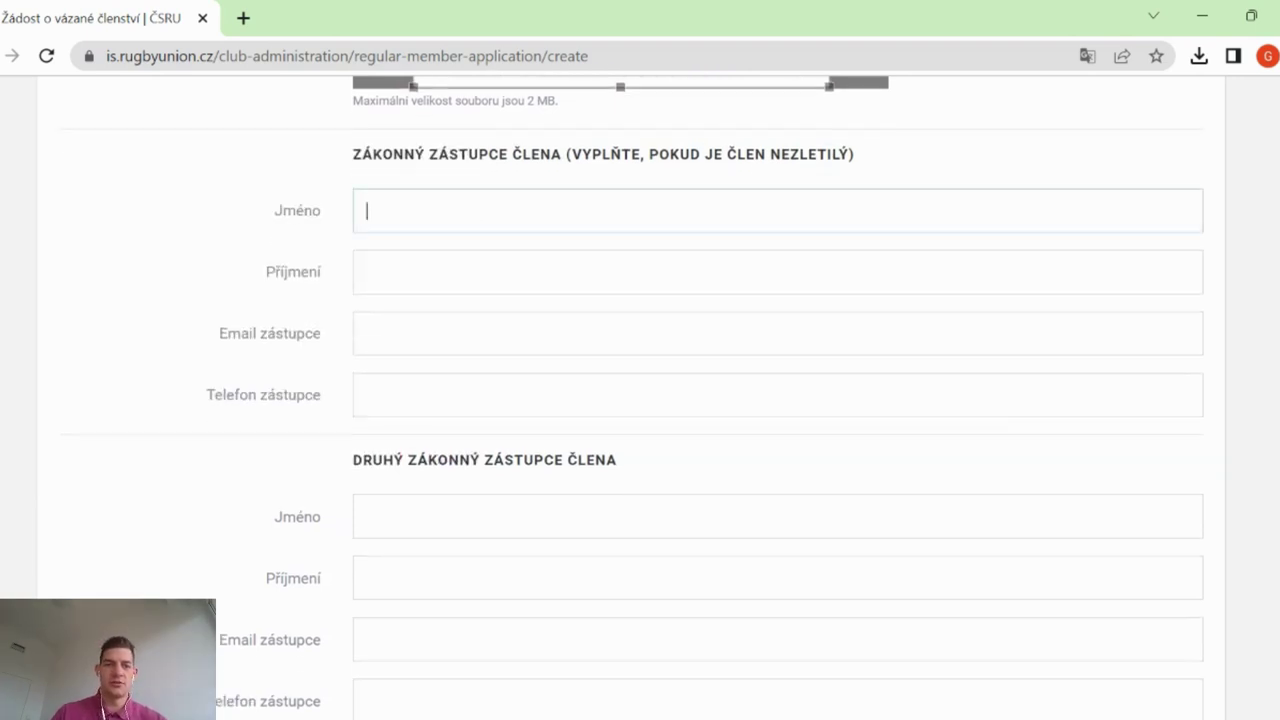
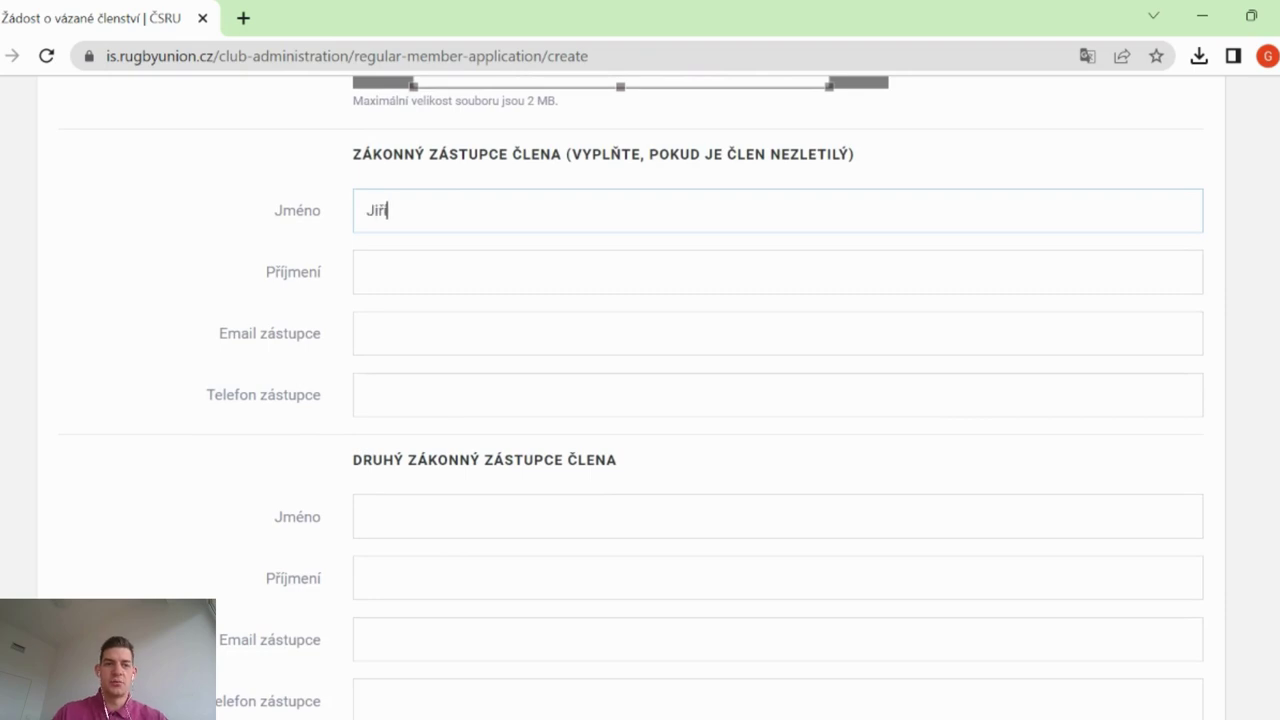
Enter the legal guardian's first name and correct their surname
{"action": "key", "text": "Tab"}
{"action": "key", "text": "ctrl+a"}
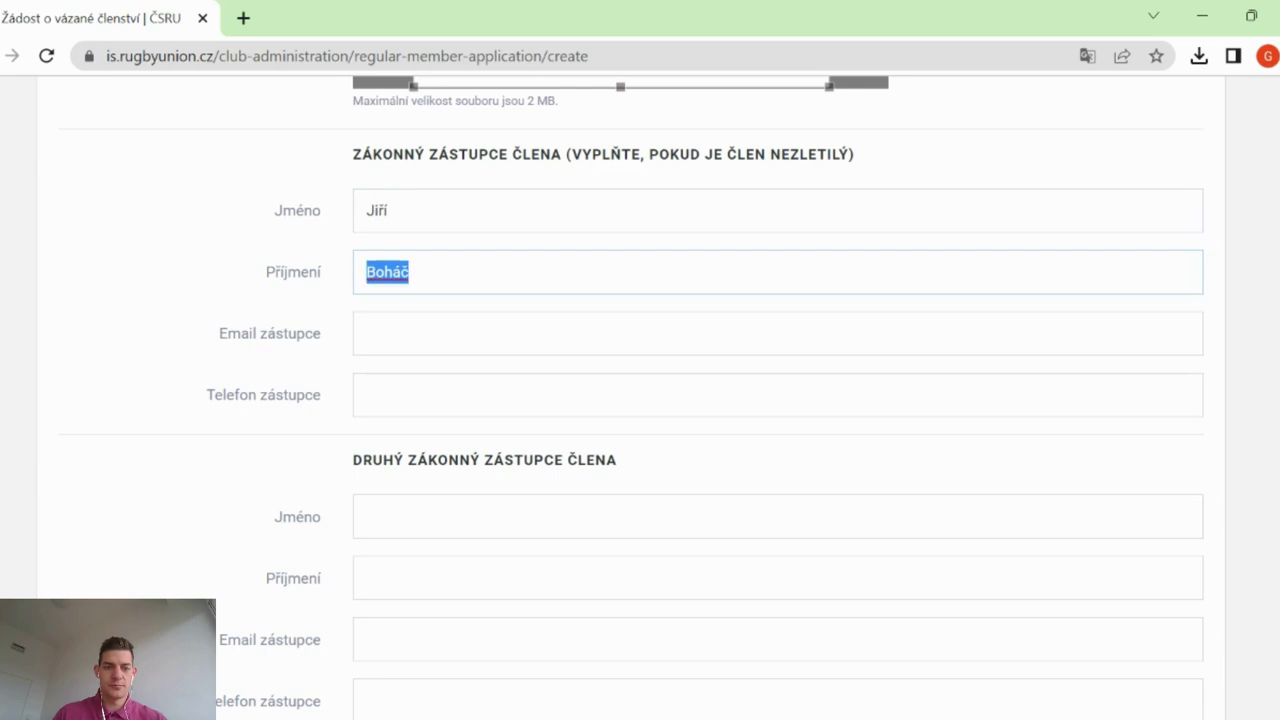
Enter the guardian's e-mail address and phone number, fixing the typos in both
{"action": "key", "text": "Tab"}
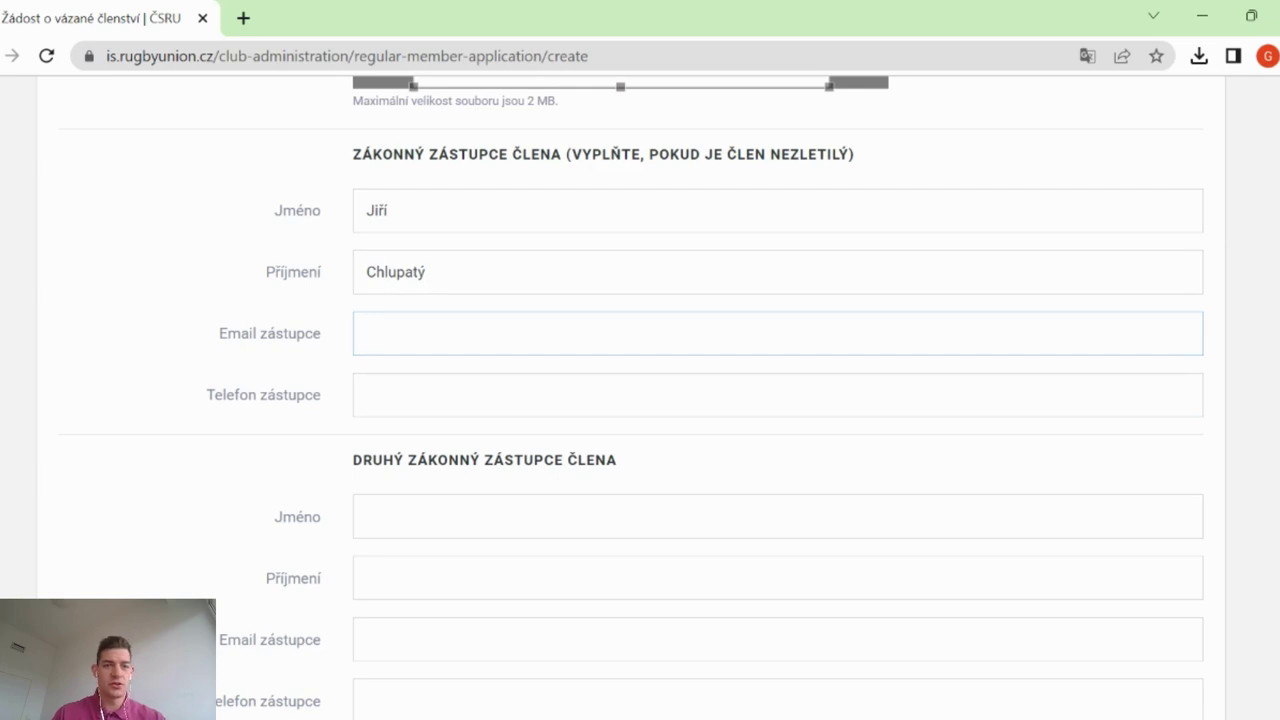
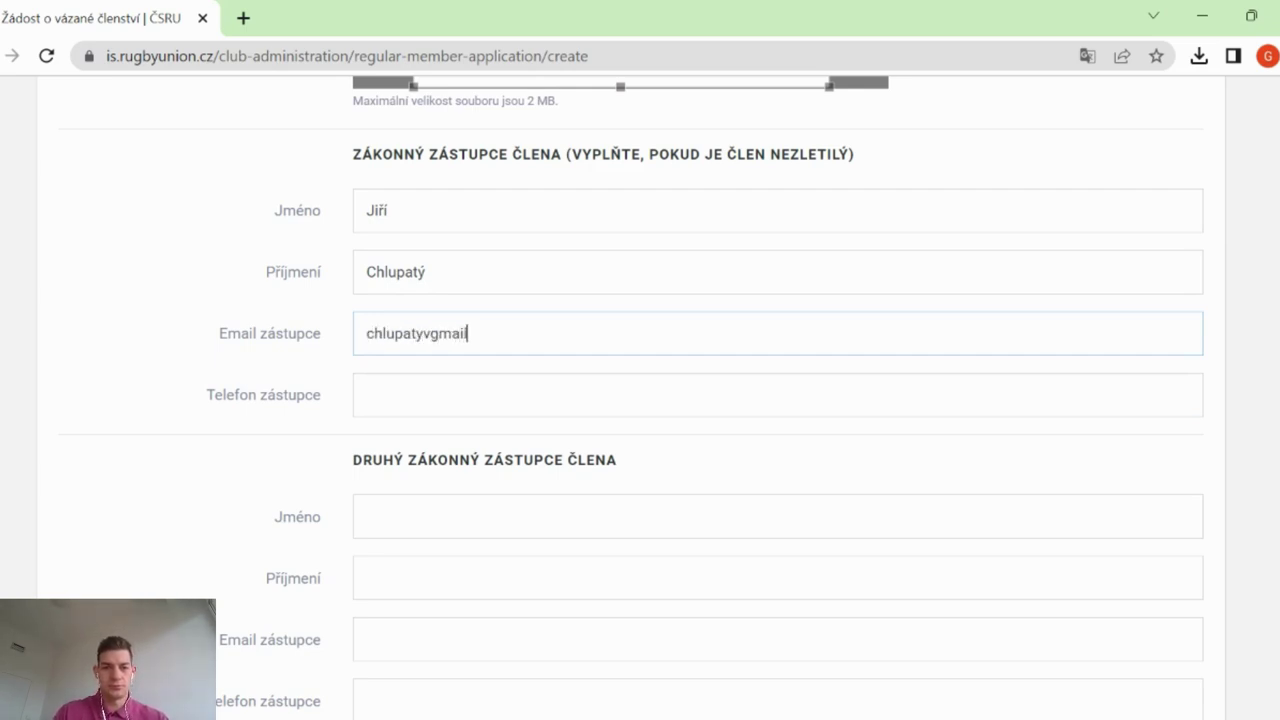
{"action": "key", "text": "Left"}
{"action": "key", "text": "Left"}
{"action": "key", "text": "Left"}
{"action": "key", "text": "Left"}
{"action": "key", "text": "Left"}
{"action": "key", "text": "Left"}
{"action": "key", "text": "Left"}
{"action": "key", "text": "Left"}
{"action": "key", "text": "Left"}
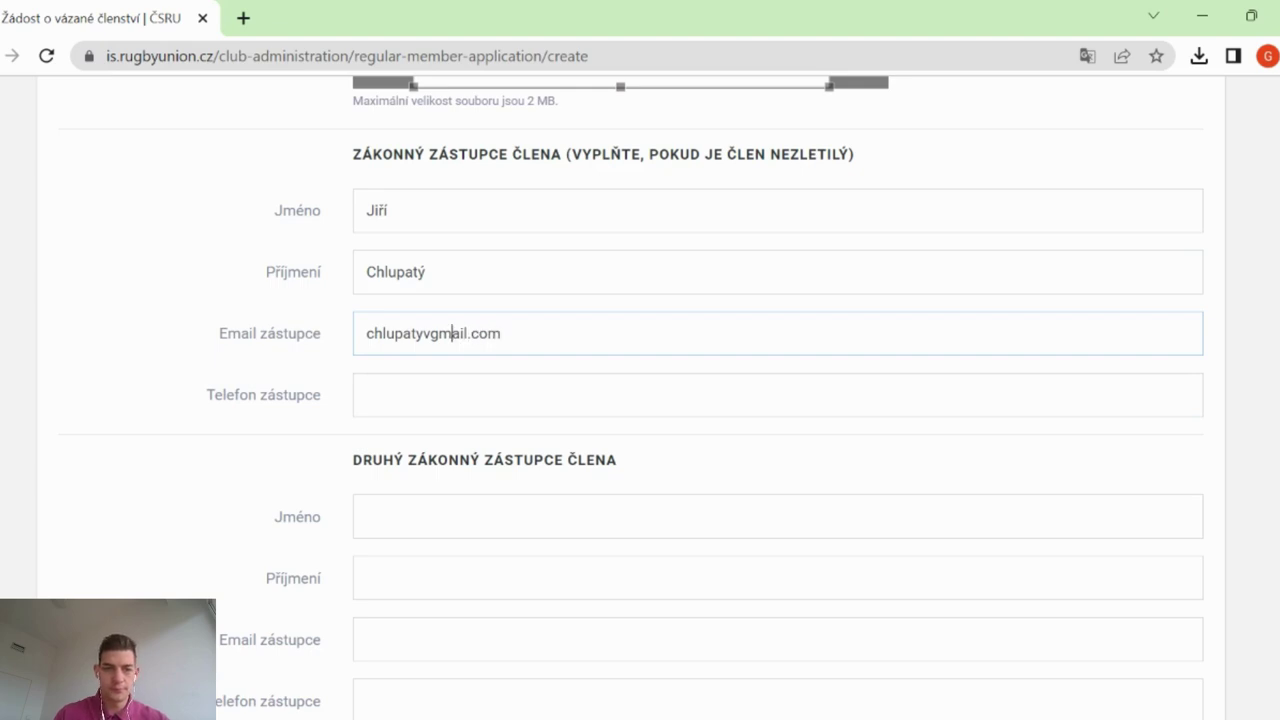
{"action": "key", "text": "BackSpace"}
{"action": "type", "text": "@"}
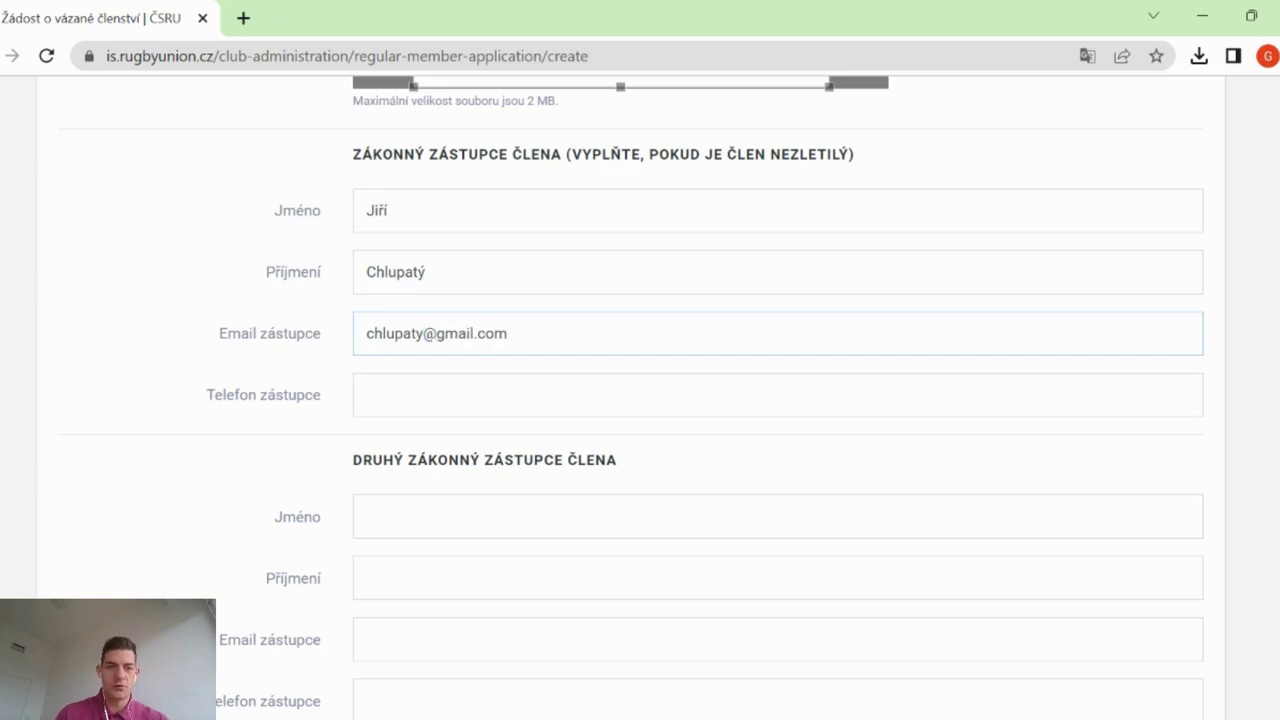
{"action": "key", "text": "Tab"}
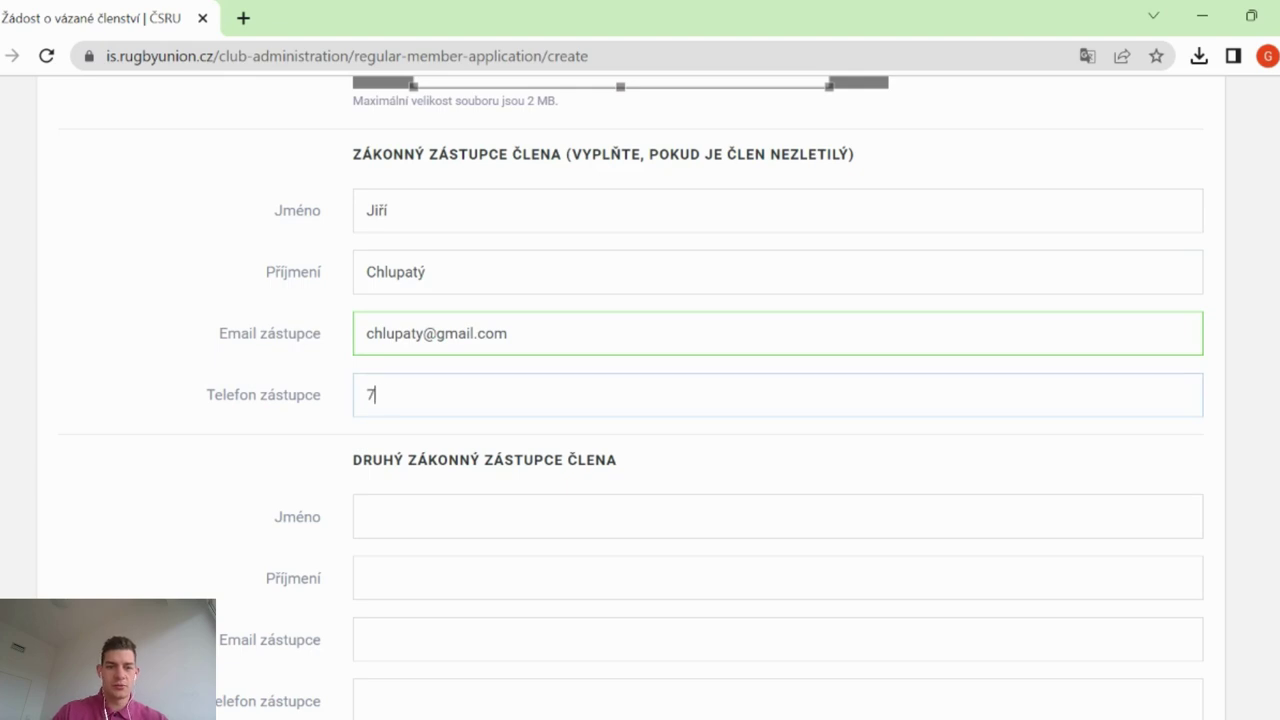
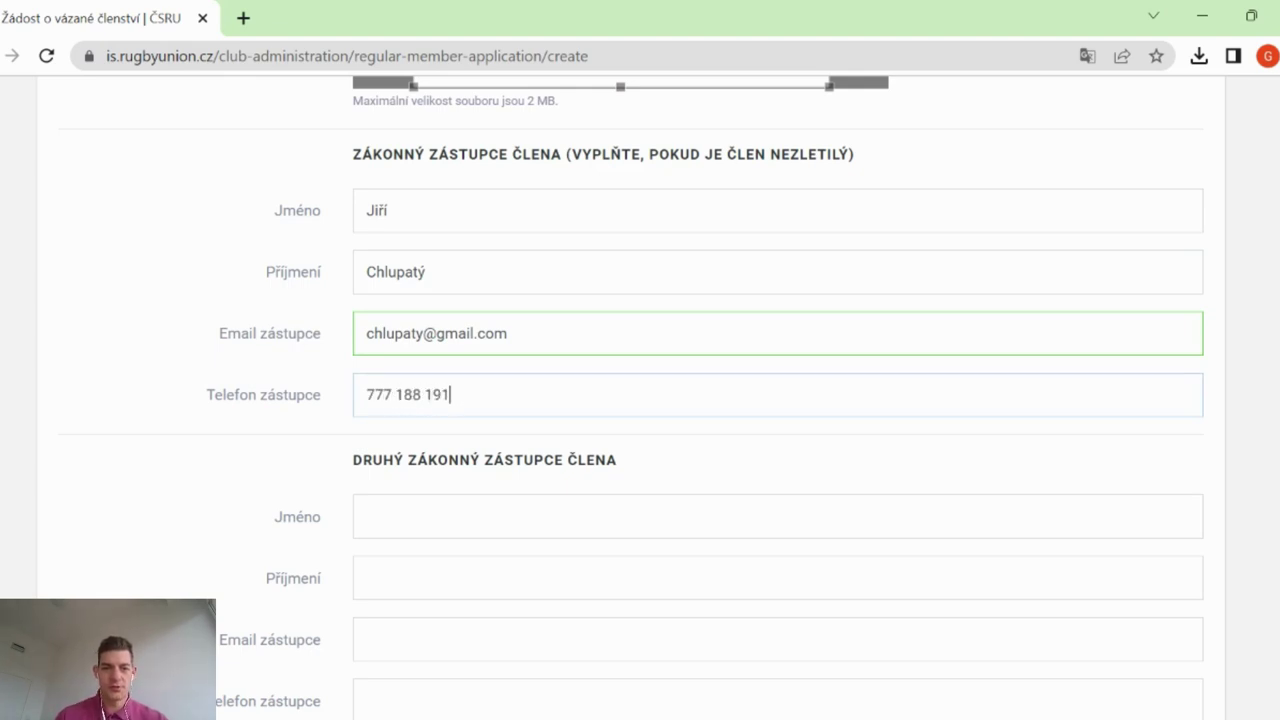
{"action": "scroll", "coordinate": [778, 400], "scroll_direction": "down", "scroll_amount": 3}
{"action": "scroll", "coordinate": [778, 400], "scroll_direction": "down", "scroll_amount": 2}
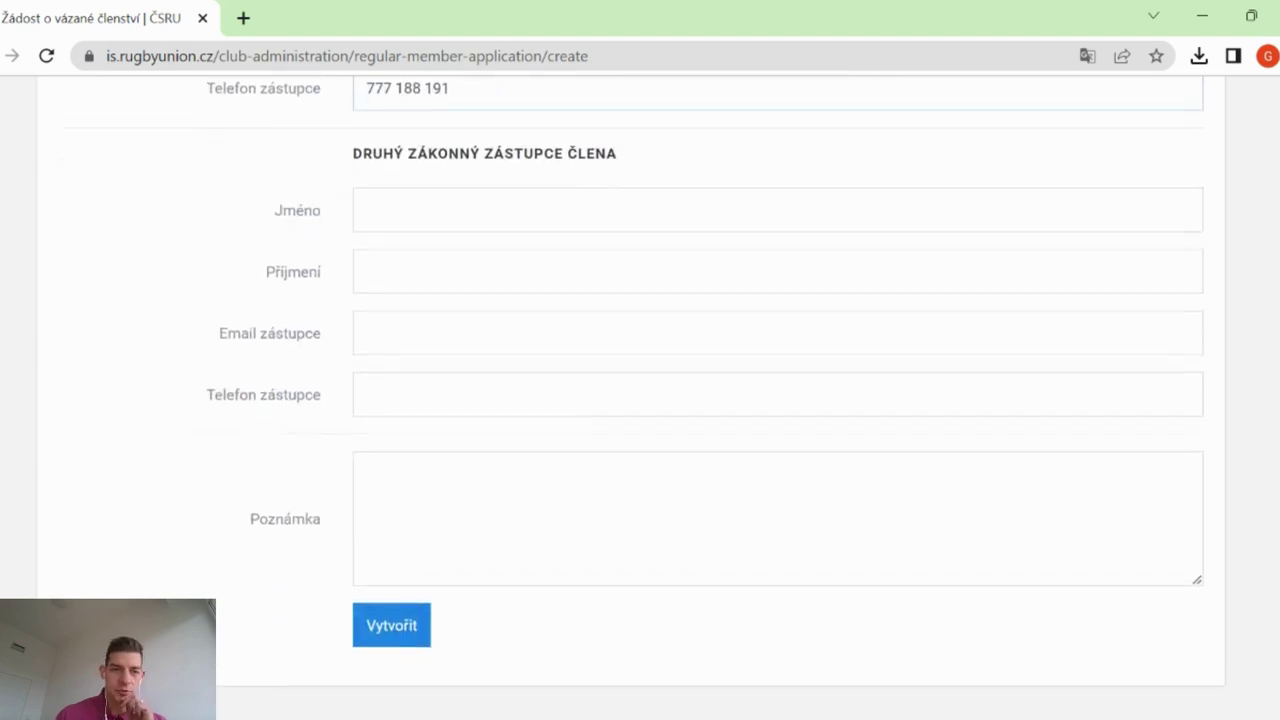
Remove the spaces from the guardian's phone number after the validation error and resubmit with Vytvořit
{"action": "left_click", "coordinate": [366, 450]}
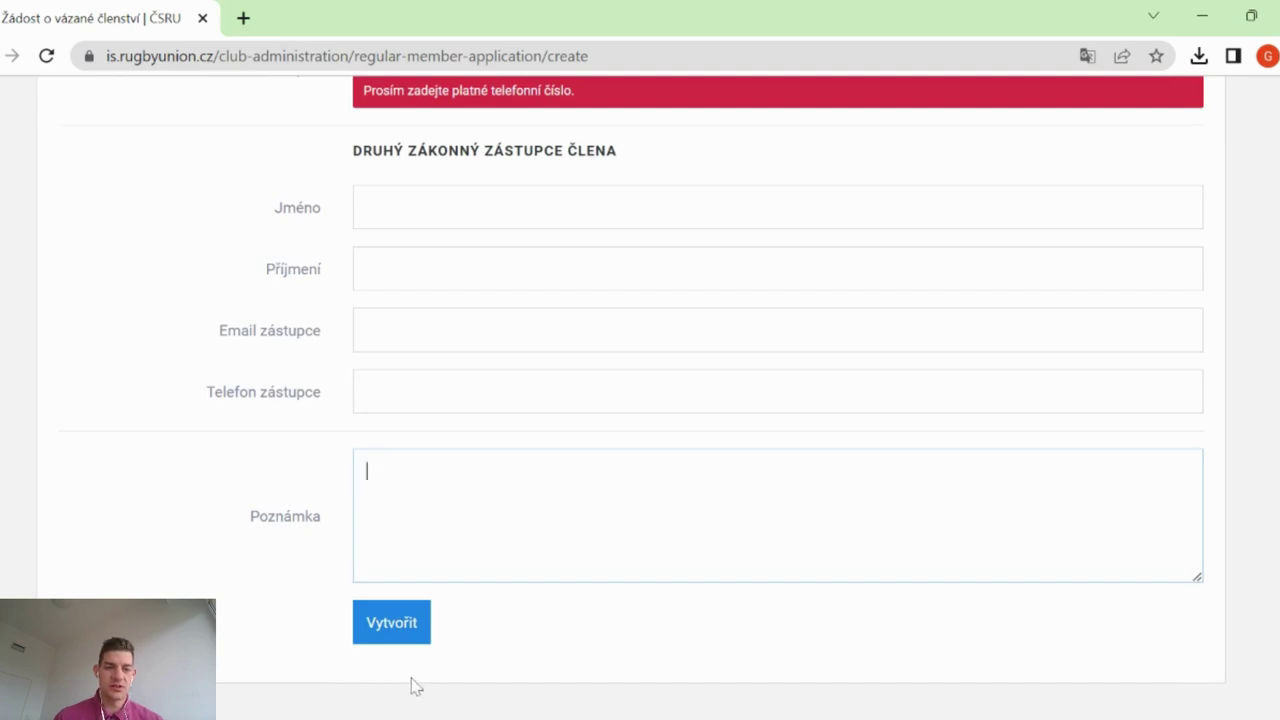
{"action": "left_click", "coordinate": [385, 624]}
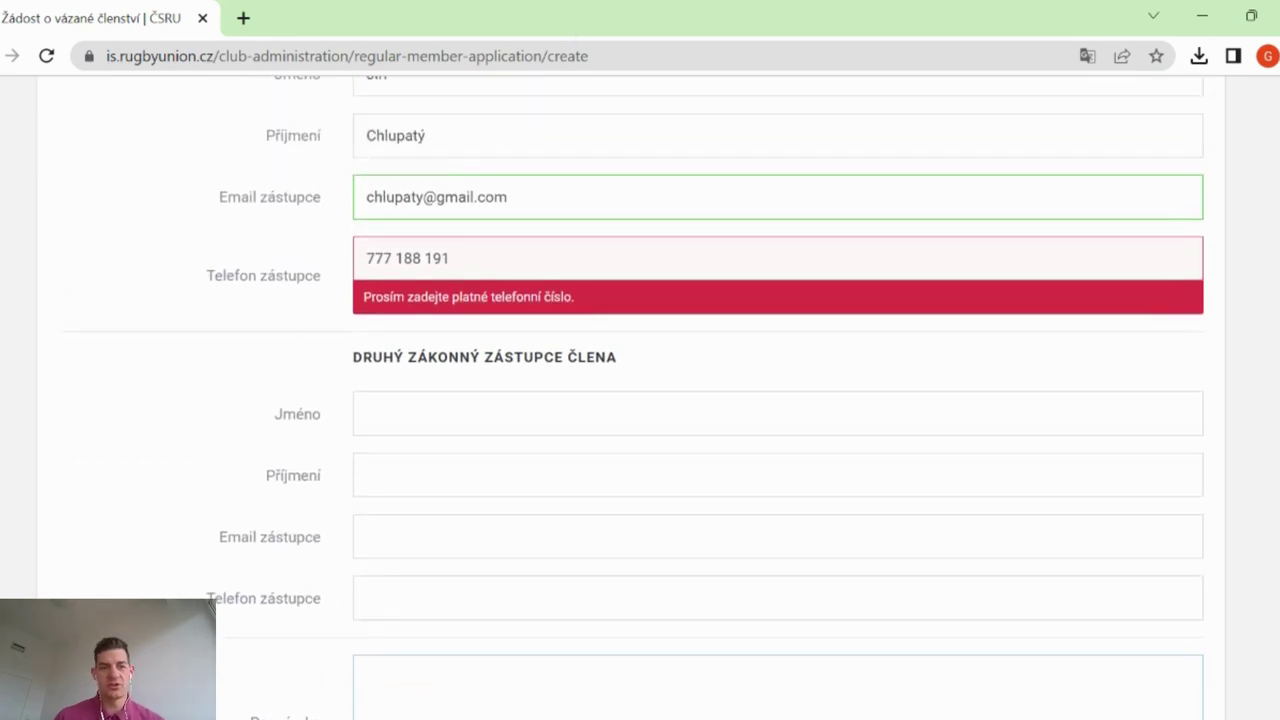
{"action": "left_click", "coordinate": [396, 258]}
{"action": "key", "text": "BackSpace"}
{"action": "key", "text": "Right"}
{"action": "key", "text": "Right"}
{"action": "key", "text": "Right"}
{"action": "key", "text": "Delete"}
{"action": "left_click", "coordinate": [222, 350]}
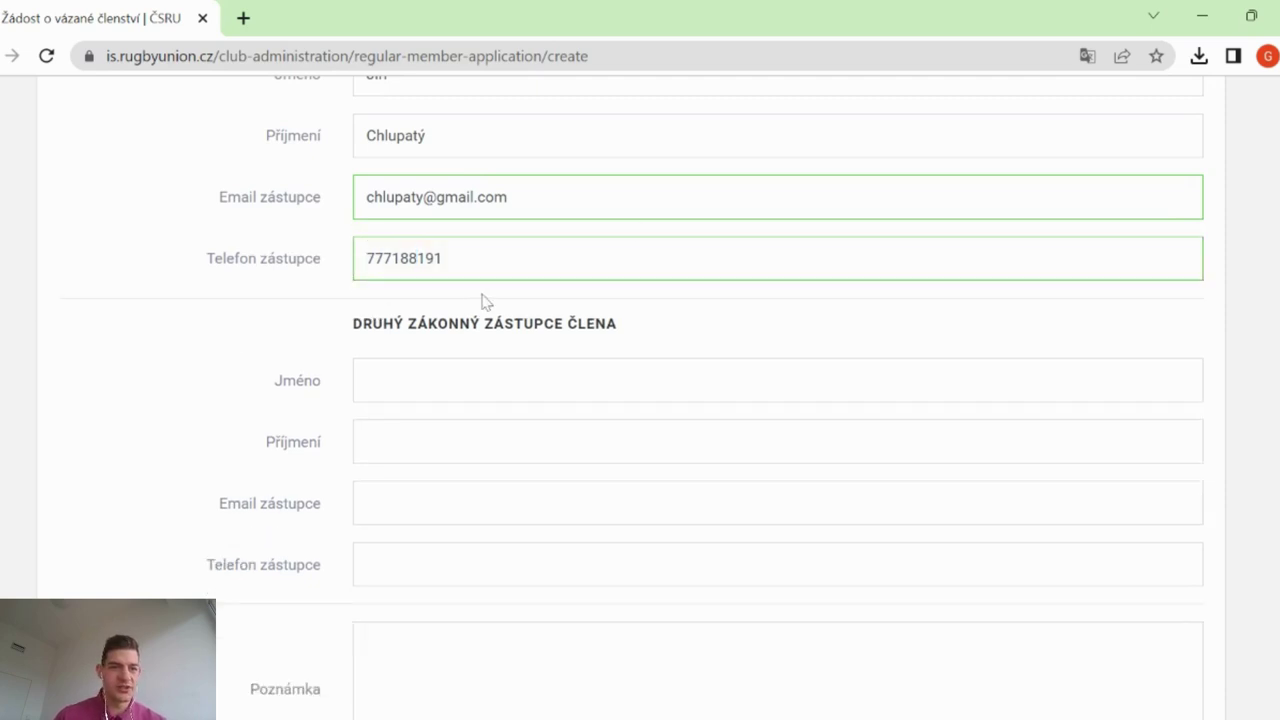
{"action": "scroll", "coordinate": [481, 300], "scroll_direction": "down", "scroll_amount": 2}
{"action": "left_click", "coordinate": [400, 610]}
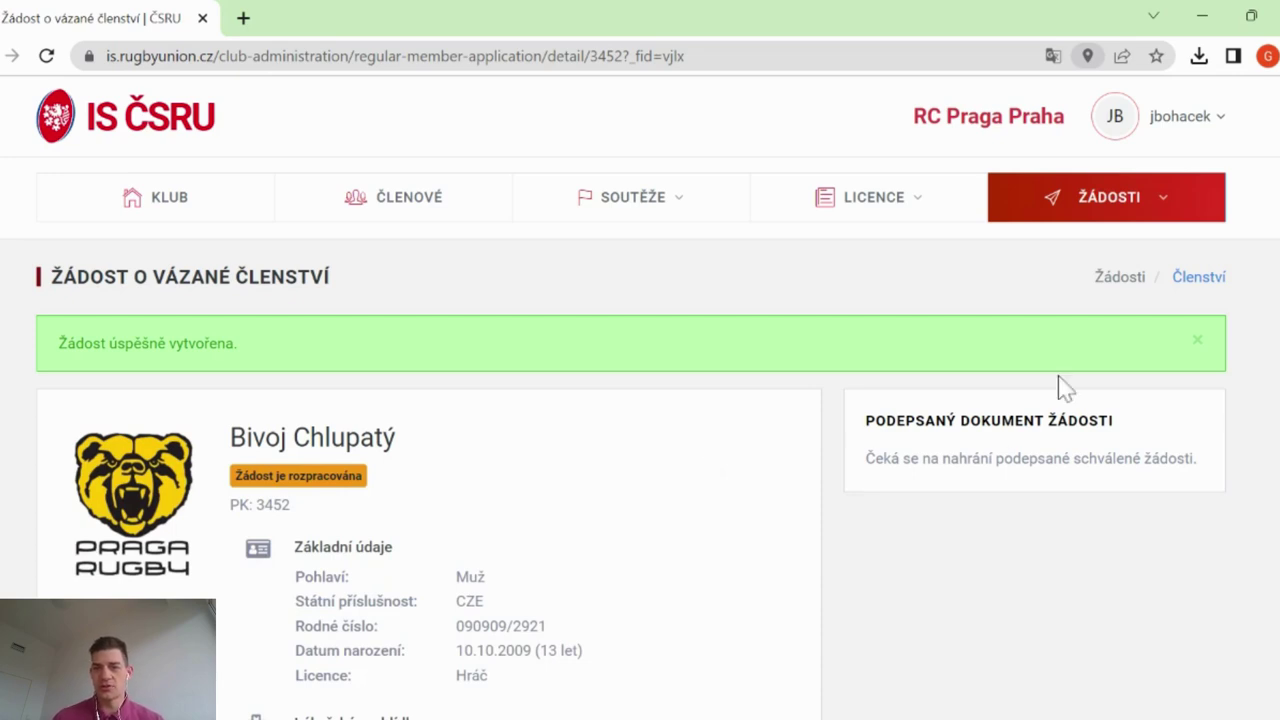
Review the created application's detail with the Hráč licence and 11.01.2023 stress-test exam
{"action": "scroll", "coordinate": [1063, 385], "scroll_direction": "down", "scroll_amount": 1}
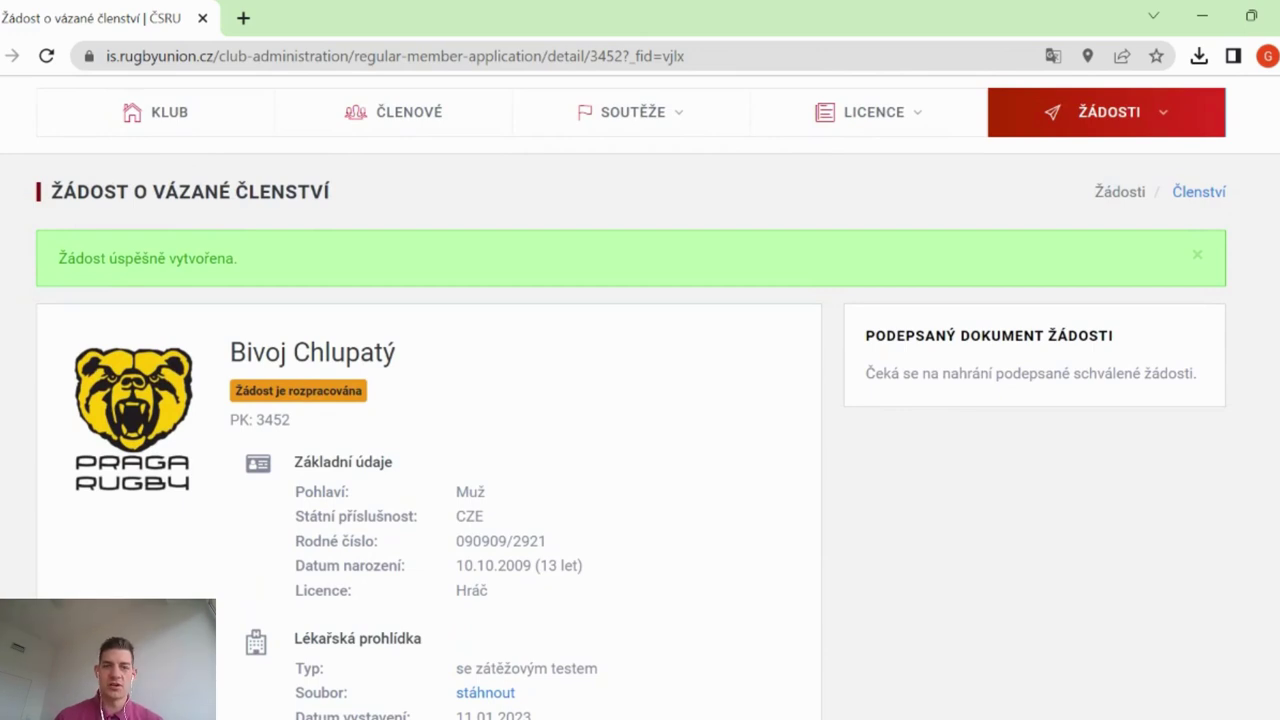
{"action": "scroll", "coordinate": [1153, 280], "scroll_direction": "up", "scroll_amount": 1}
{"action": "left_click", "coordinate": [1097, 190]}
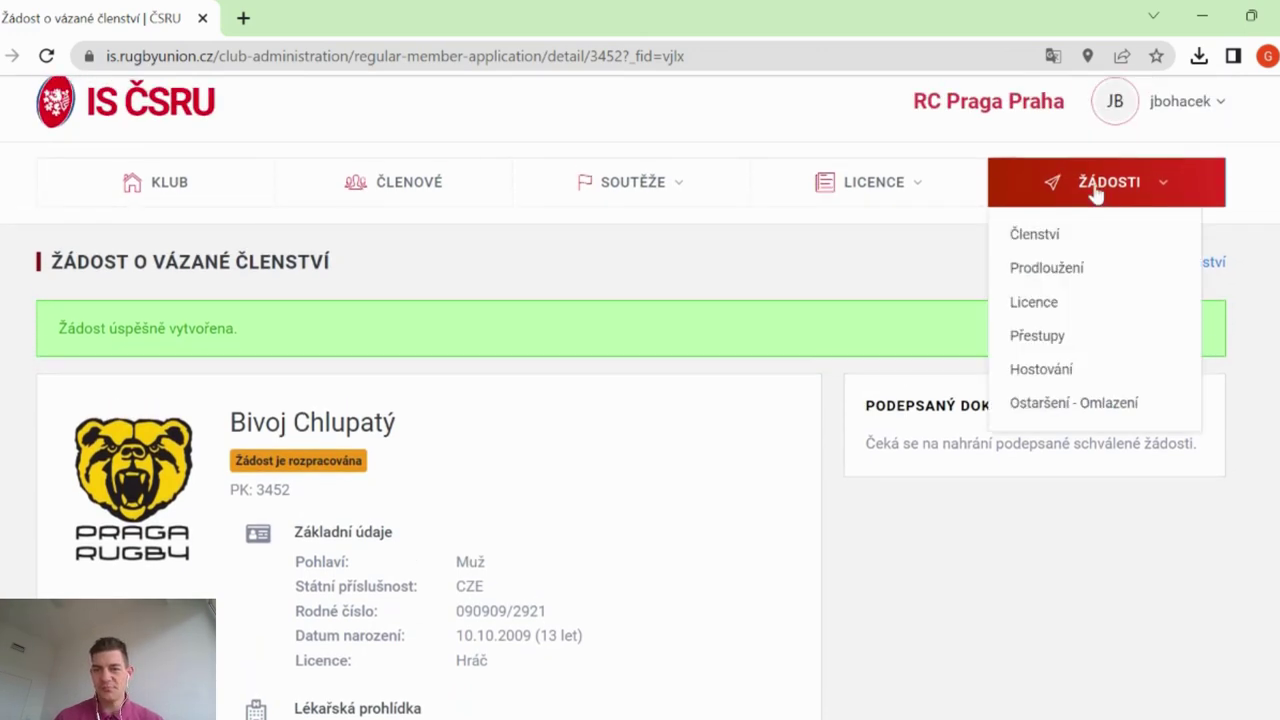
Check the new entry in the ŽÁDOSTI > Členství list, then return to the RC Praga Praha club page
{"action": "left_click", "coordinate": [1050, 238]}
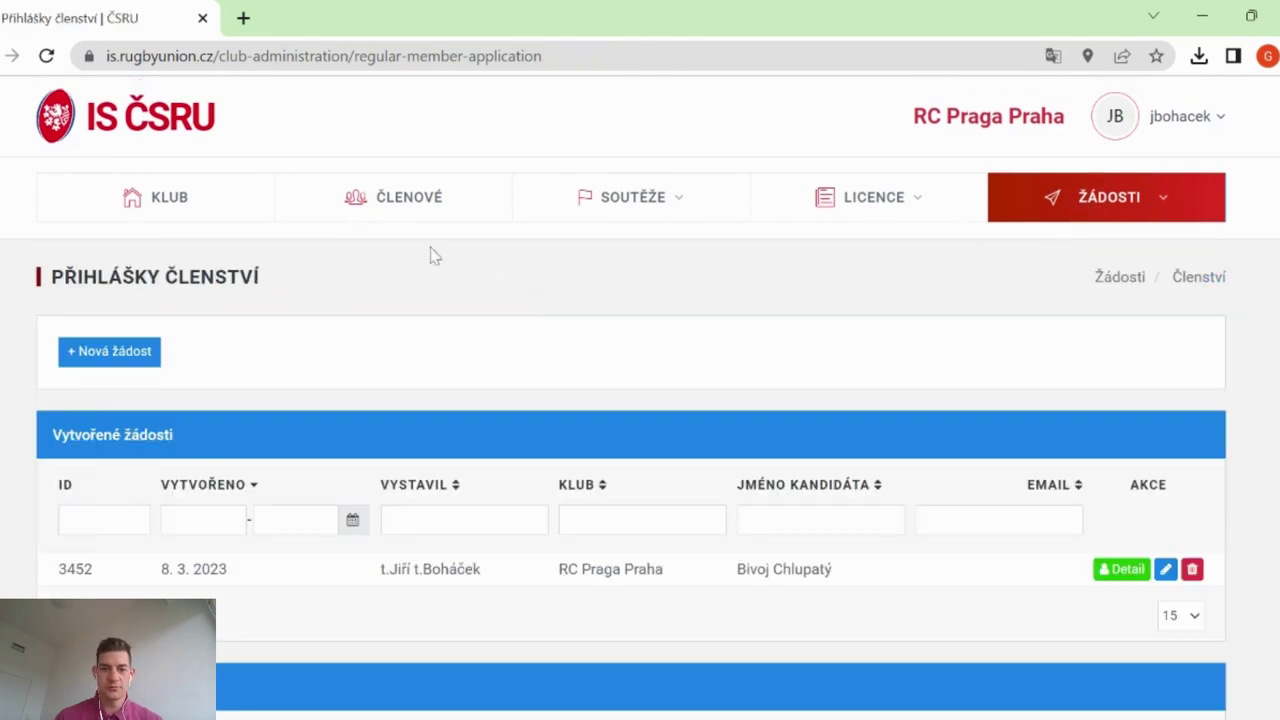
{"action": "scroll", "coordinate": [1007, 355], "scroll_direction": "down", "scroll_amount": 1}
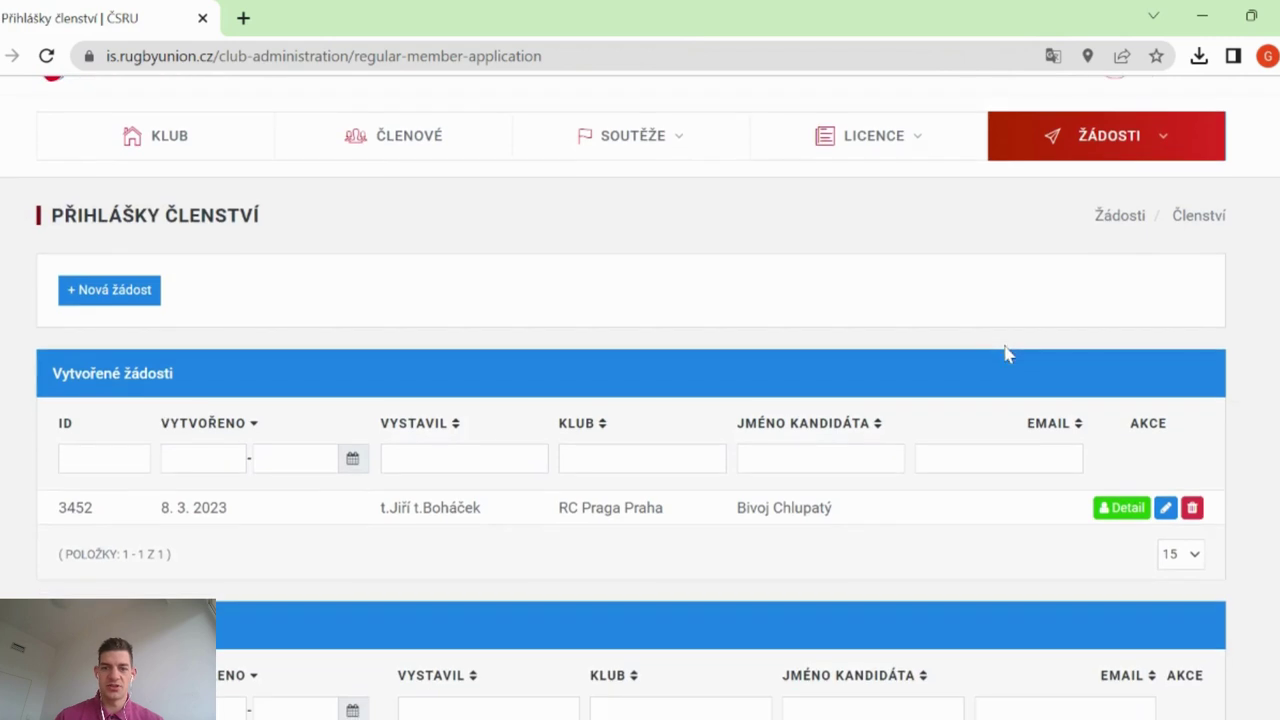
{"action": "left_click", "coordinate": [1152, 140]}
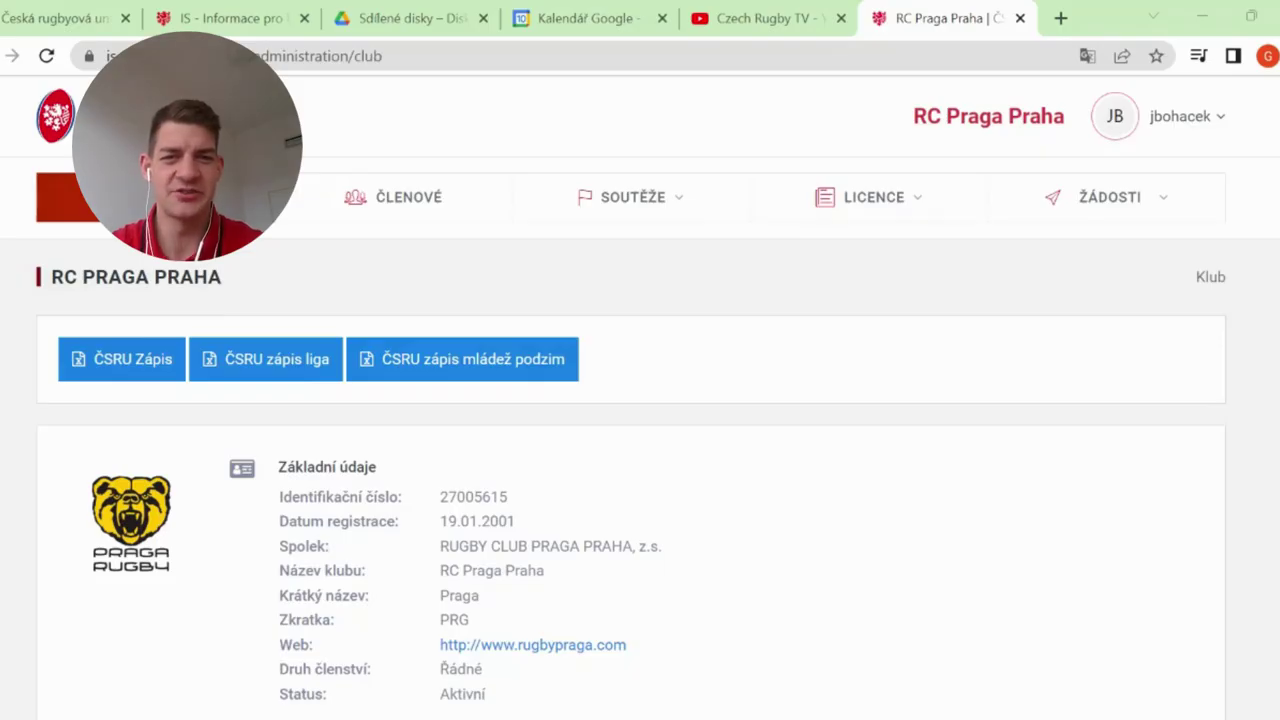
{"action": "left_click", "coordinate": [908, 196]}
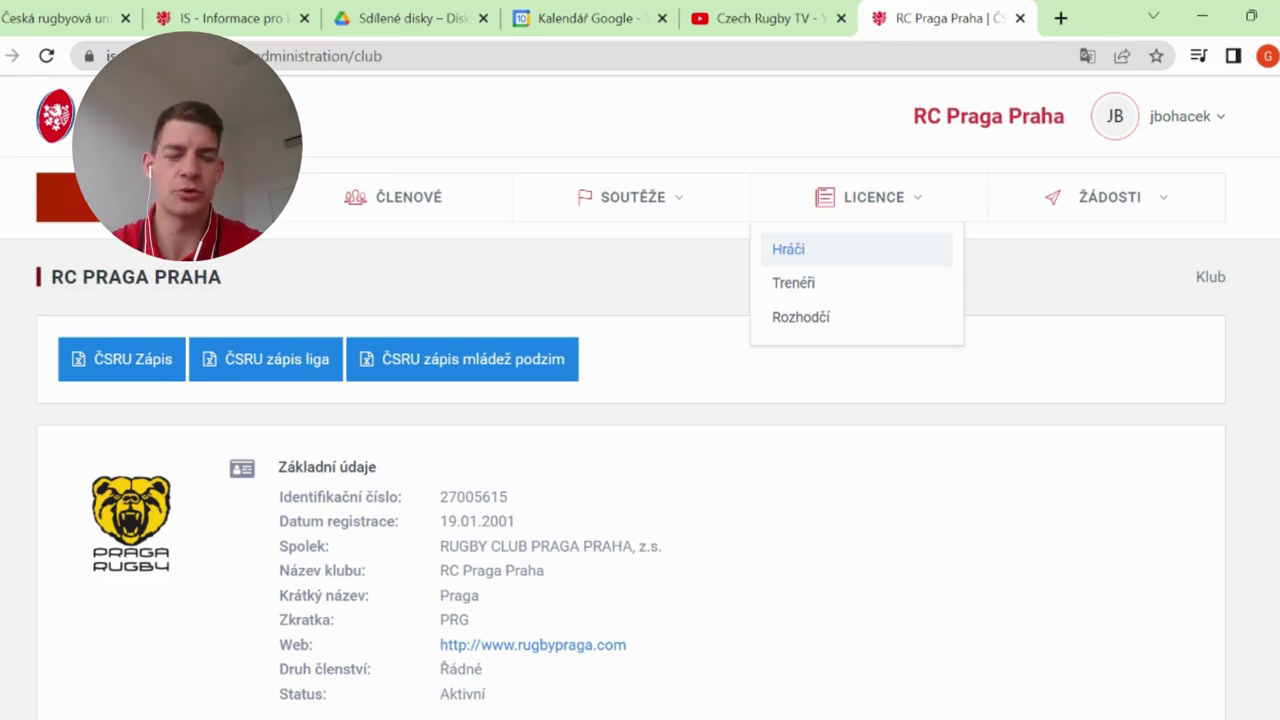
Open LICENCE > Hráči and the profile of a player whose licence expired on 17.02.2023
{"action": "left_click", "coordinate": [845, 263]}
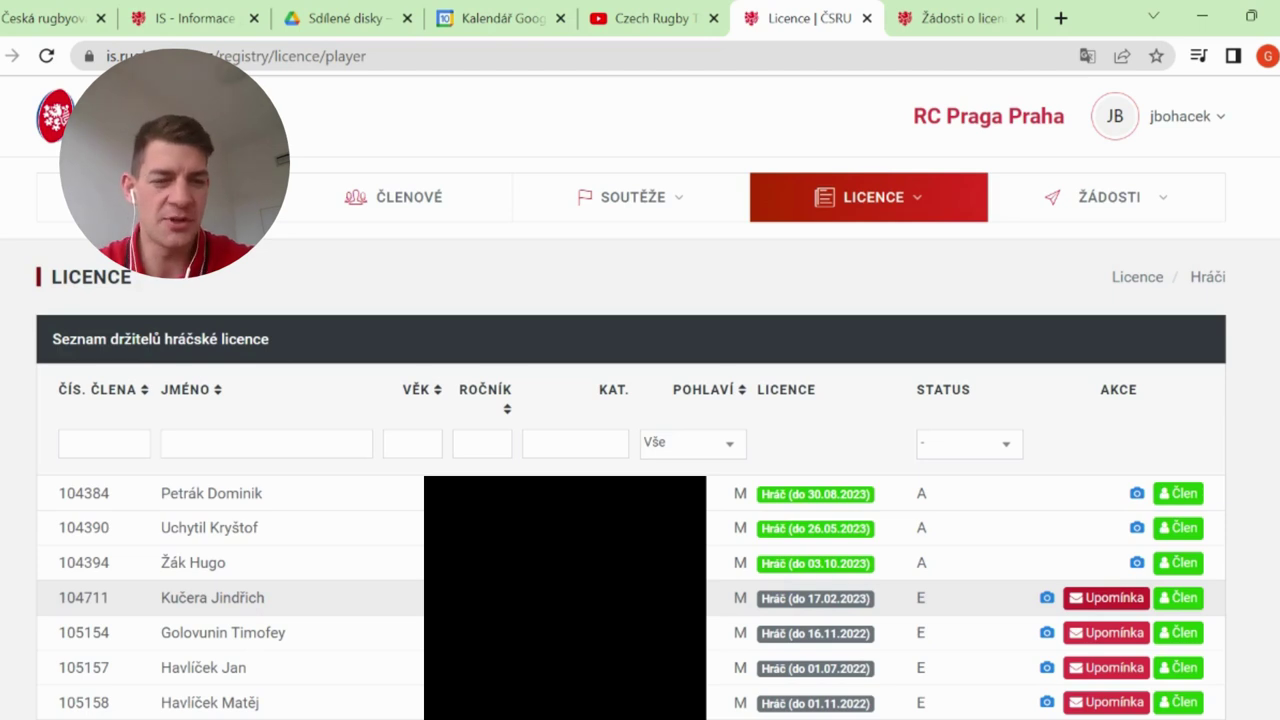
{"action": "left_click", "coordinate": [1184, 598]}
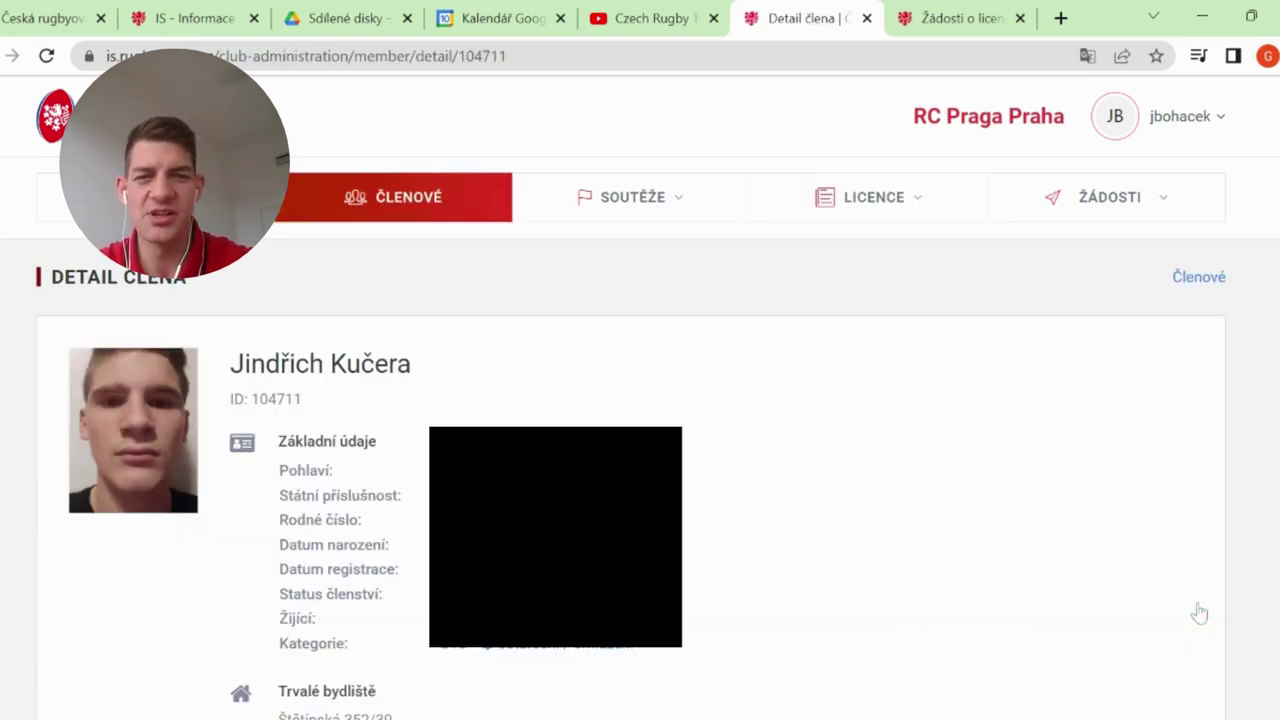
Choose Prodloužit licenci from the actions of the player's Hráč U18 licence
{"action": "scroll", "coordinate": [1200, 609], "scroll_direction": "down", "scroll_amount": 10}
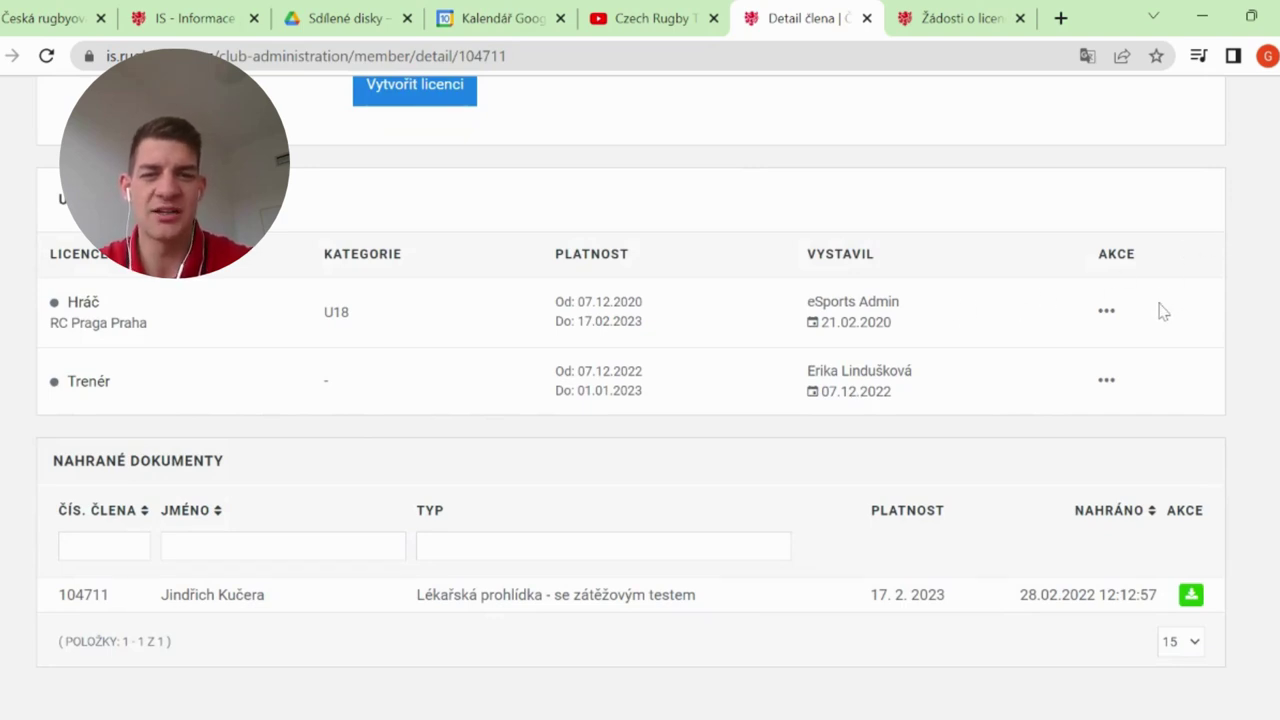
{"action": "left_click", "coordinate": [1109, 321]}
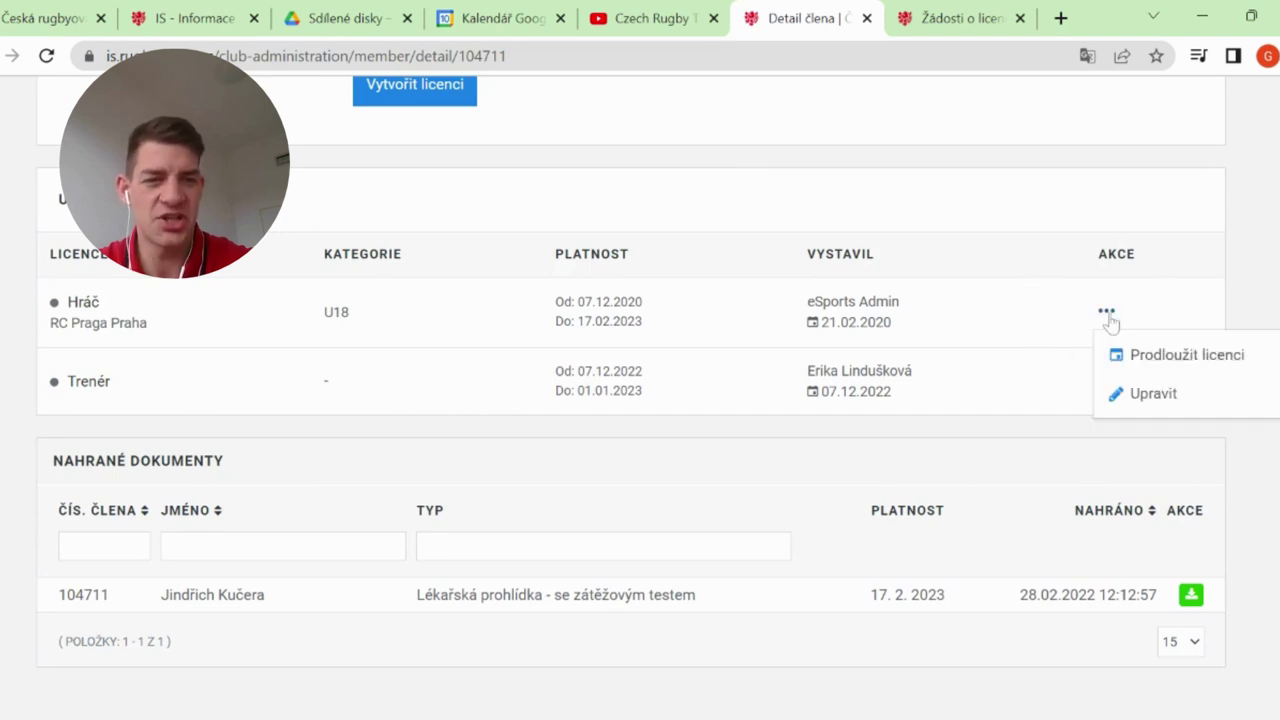
{"action": "left_click", "coordinate": [1186, 362]}
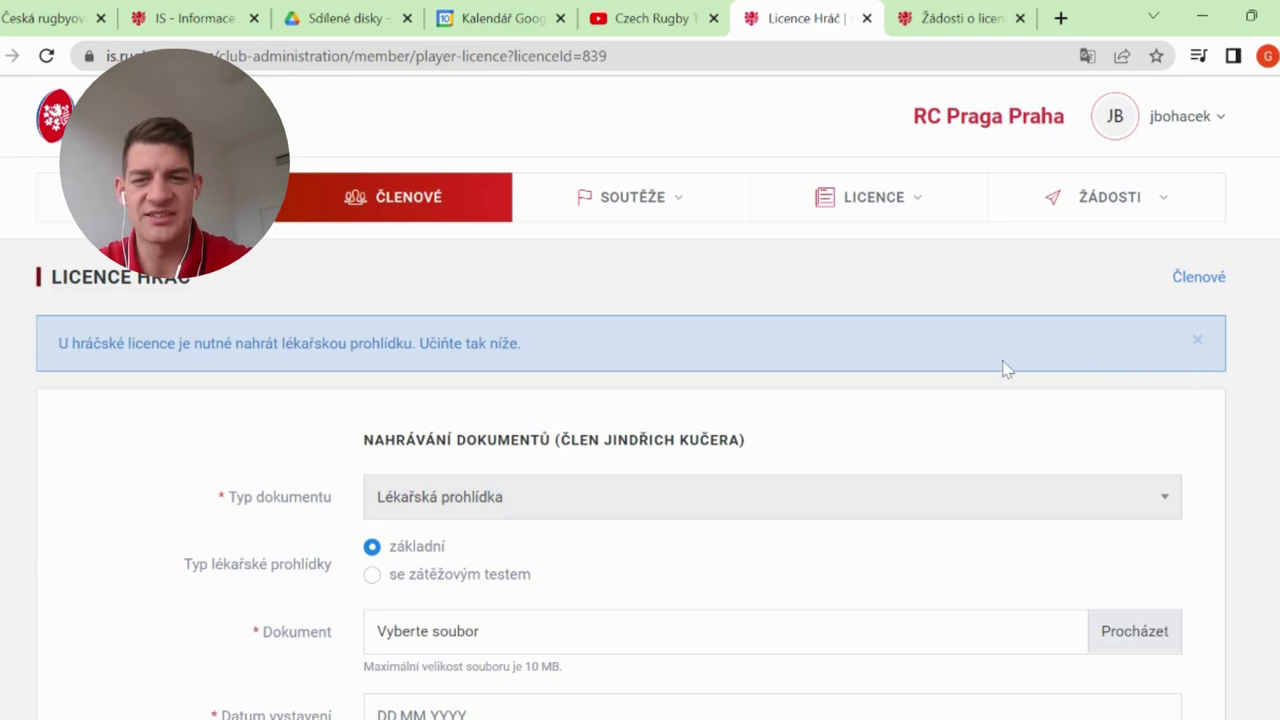
Attach a stress-test medical check file, Logo Praga do ČSRU IS.jpg, with issue date 01.01.2023
{"action": "scroll", "coordinate": [1005, 368], "scroll_direction": "down", "scroll_amount": 2}
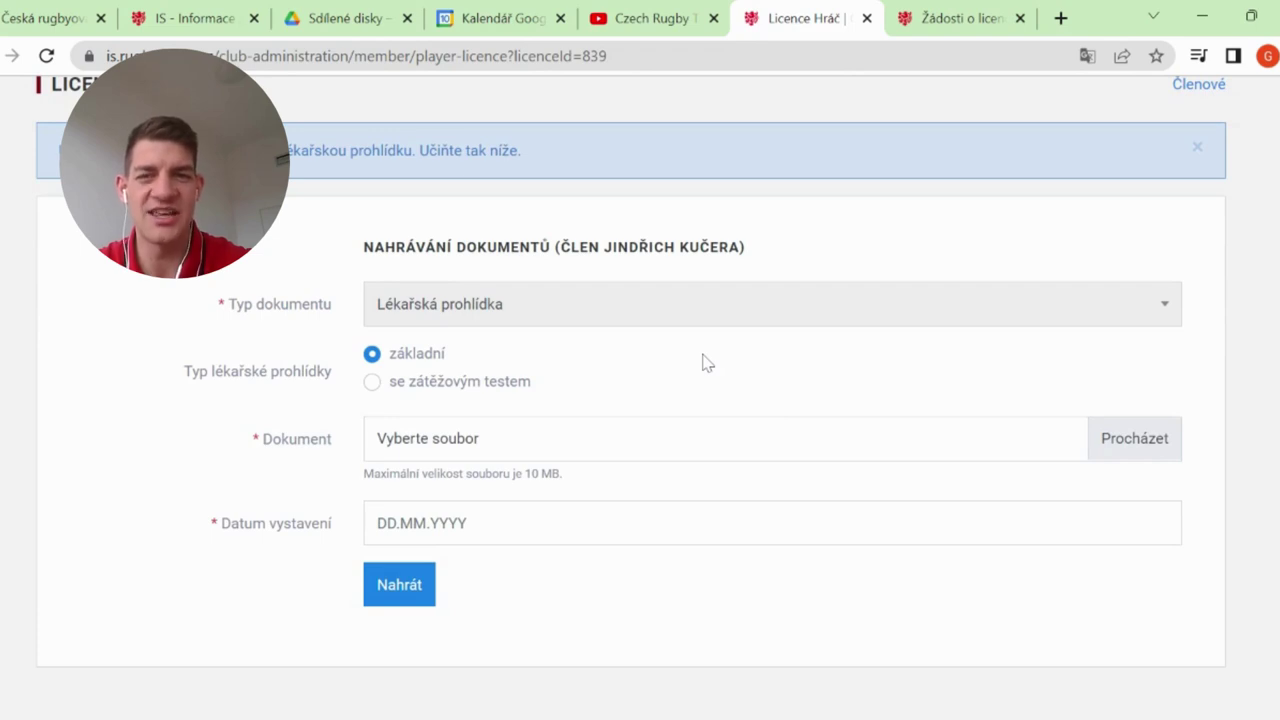
{"action": "left_click", "coordinate": [409, 388]}
{"action": "left_click", "coordinate": [1135, 440]}
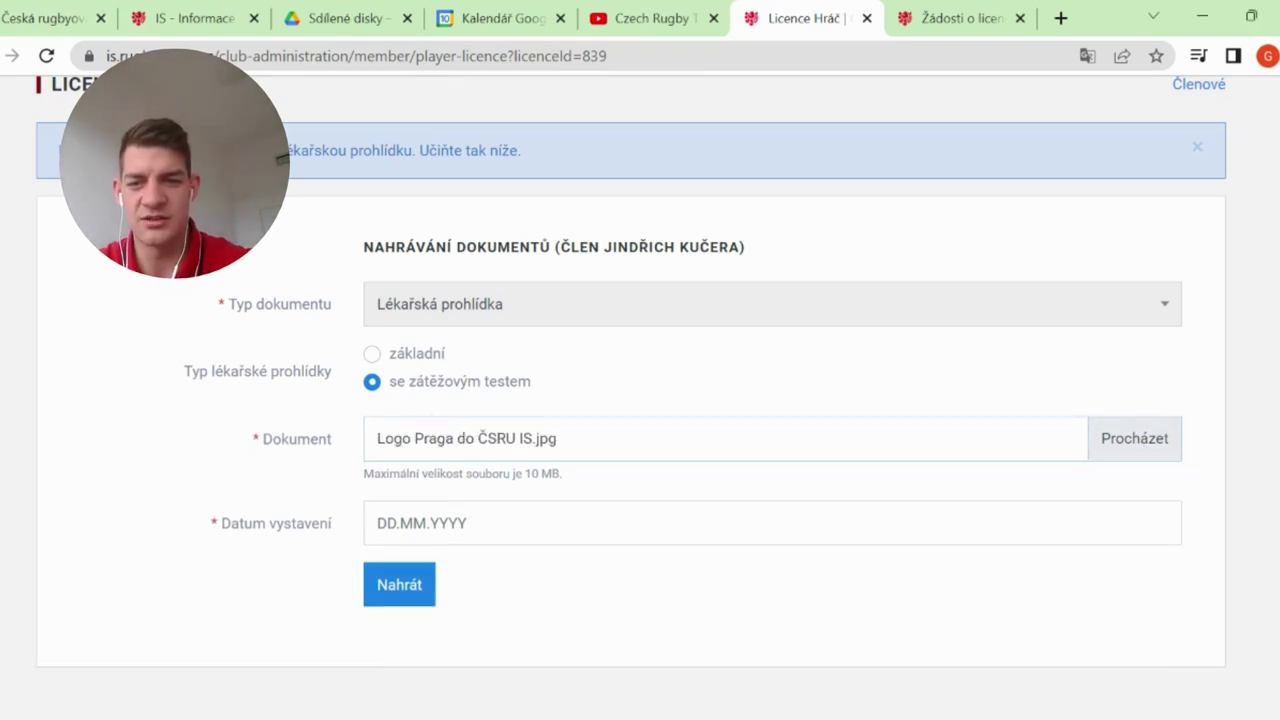
{"action": "left_click", "coordinate": [450, 523]}
{"action": "type", "text": "01.__.____"}
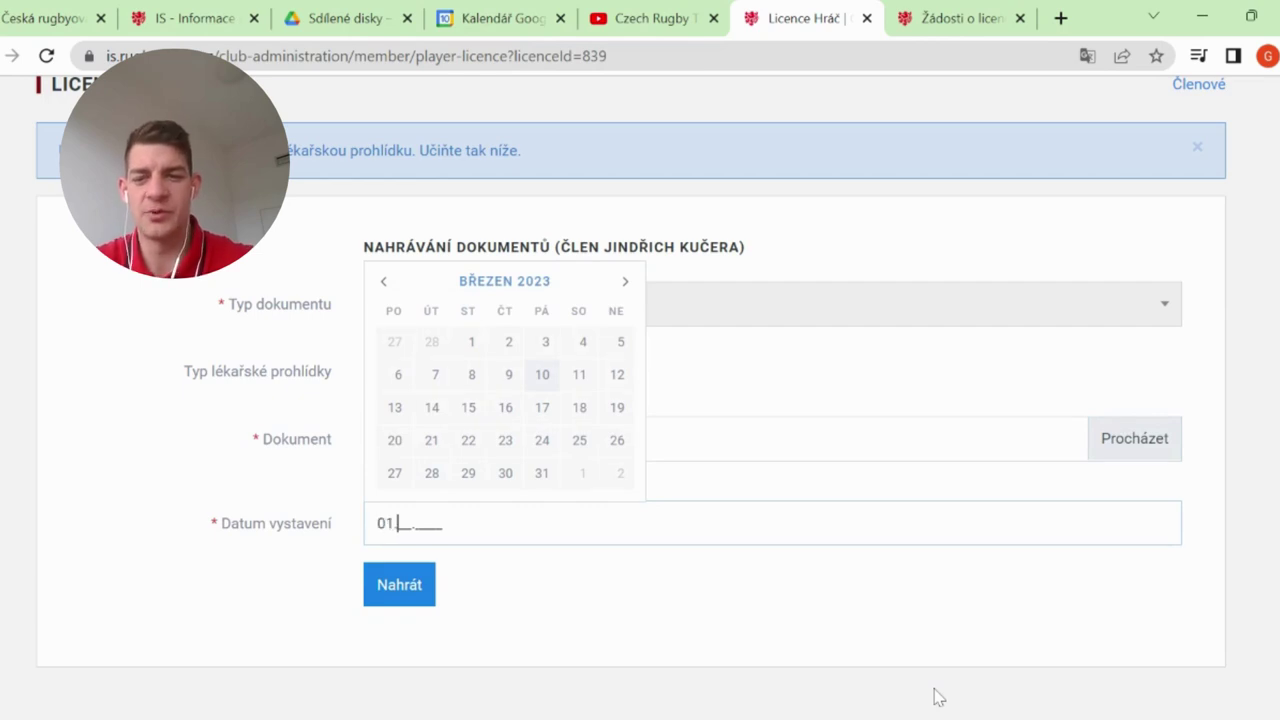
{"action": "type", "text": "012023"}
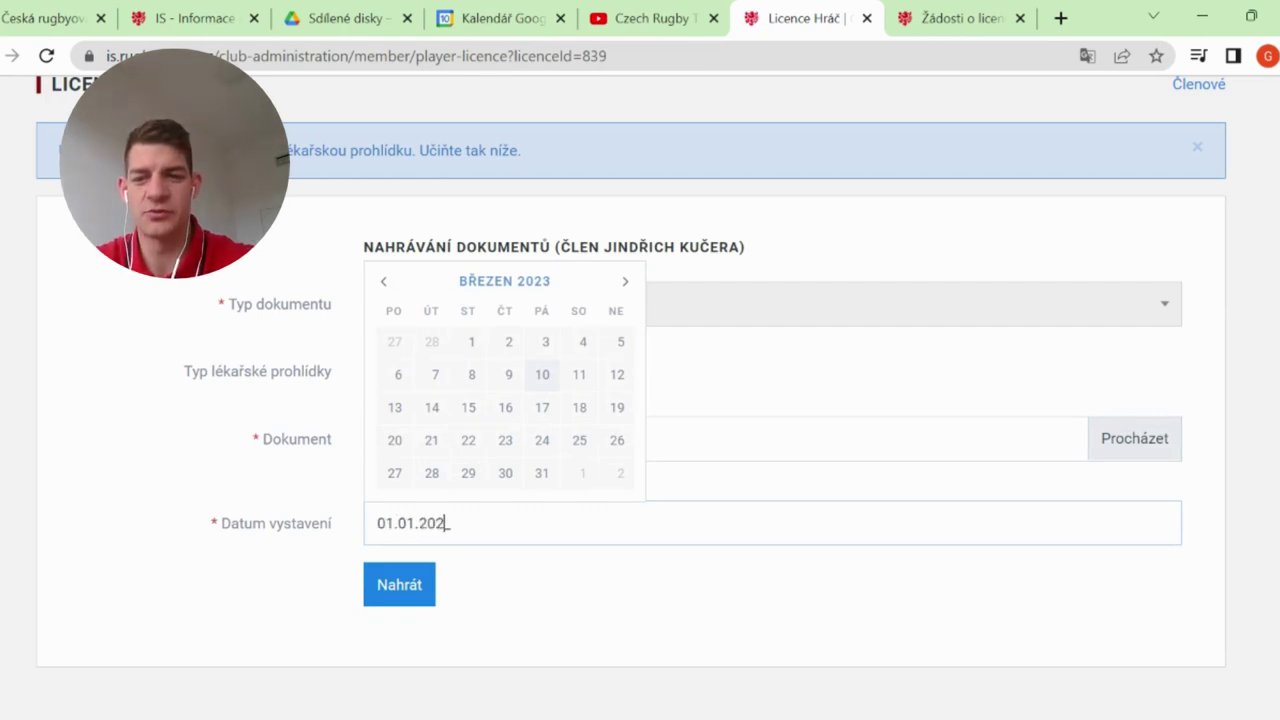
{"action": "left_click", "coordinate": [783, 594]}
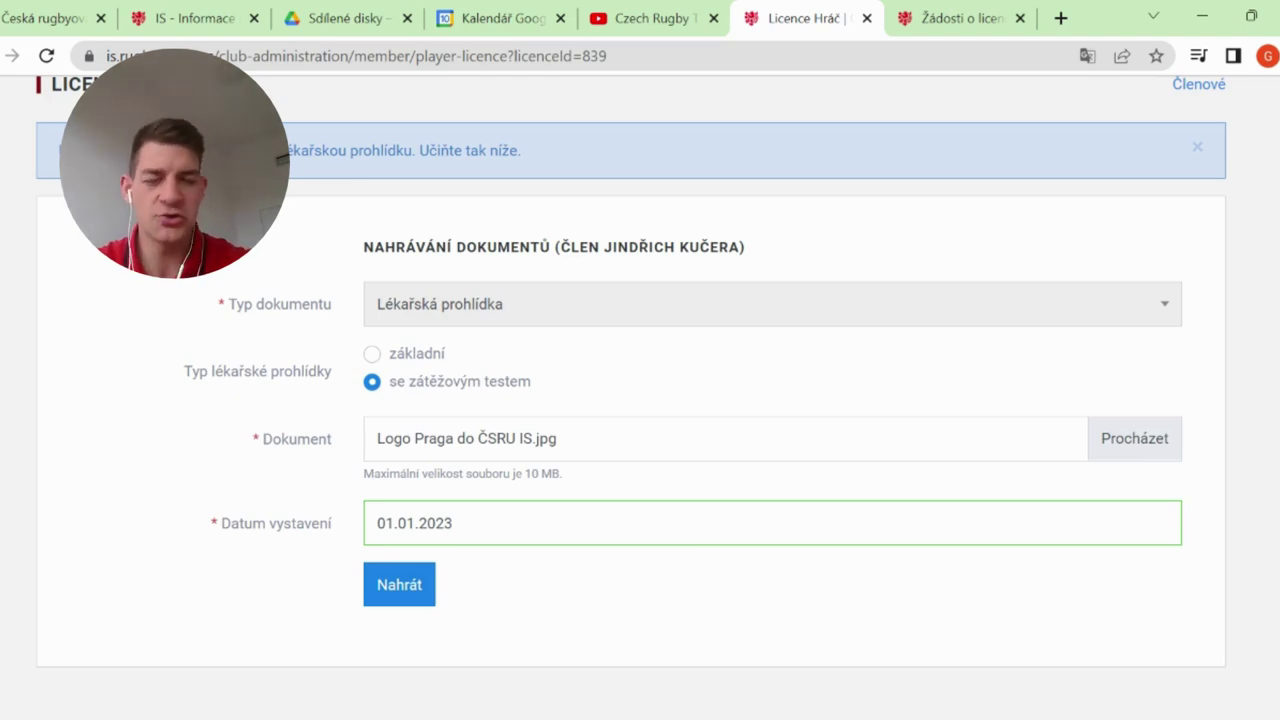
{"action": "scroll", "coordinate": [640, 400], "scroll_direction": "up", "scroll_amount": 2}
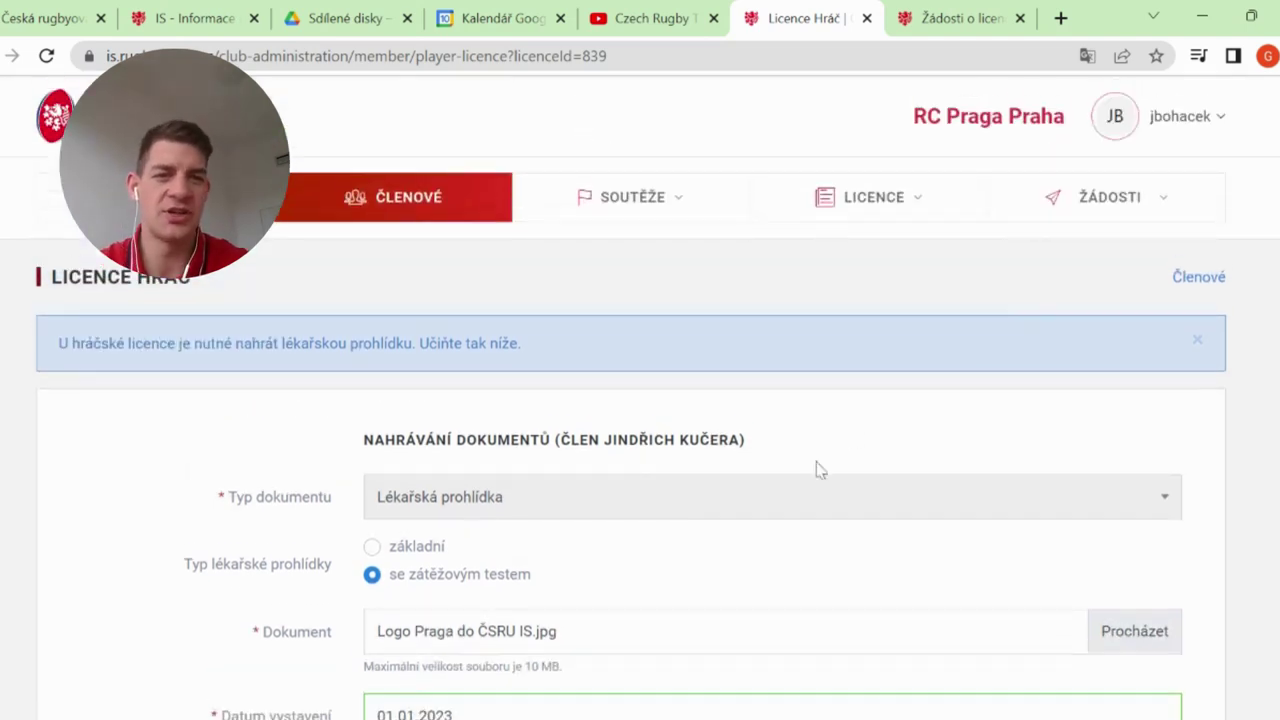
Show the licence requests page from the ŽÁDOSTI menu, then switch to RC Olomouc's tab
{"action": "left_click", "coordinate": [1054, 205]}
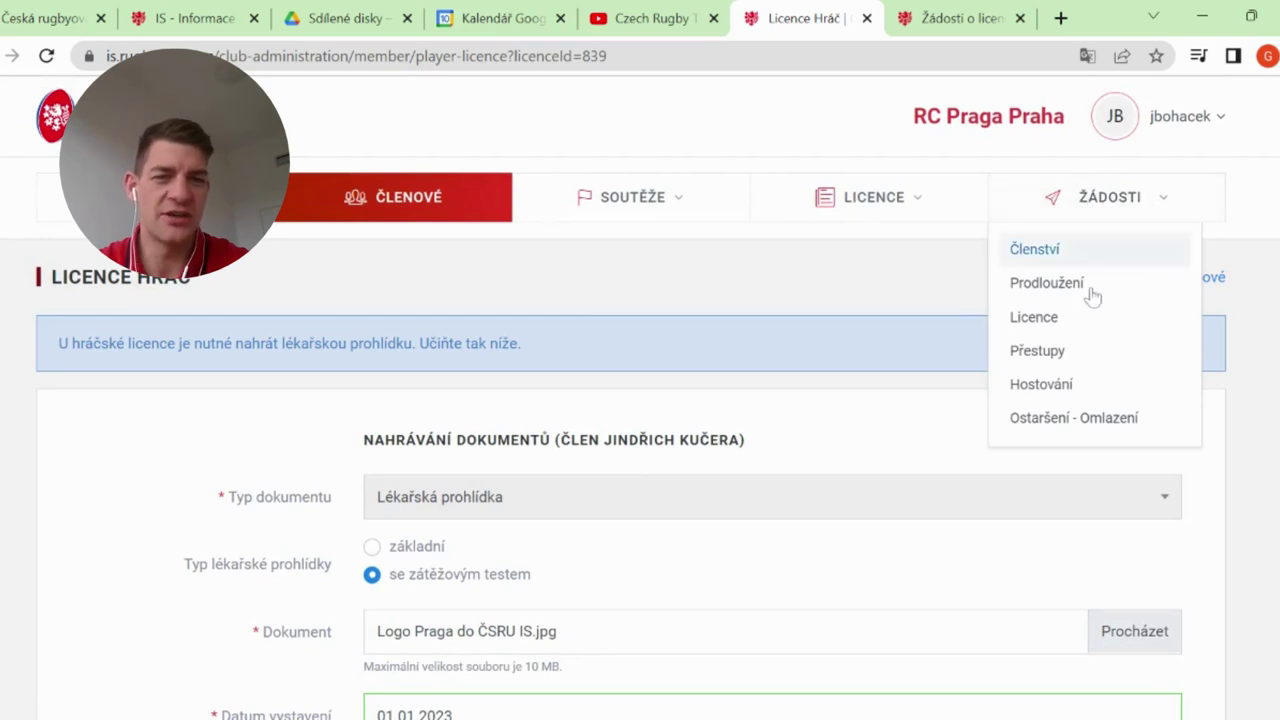
{"action": "left_click", "coordinate": [1061, 330]}
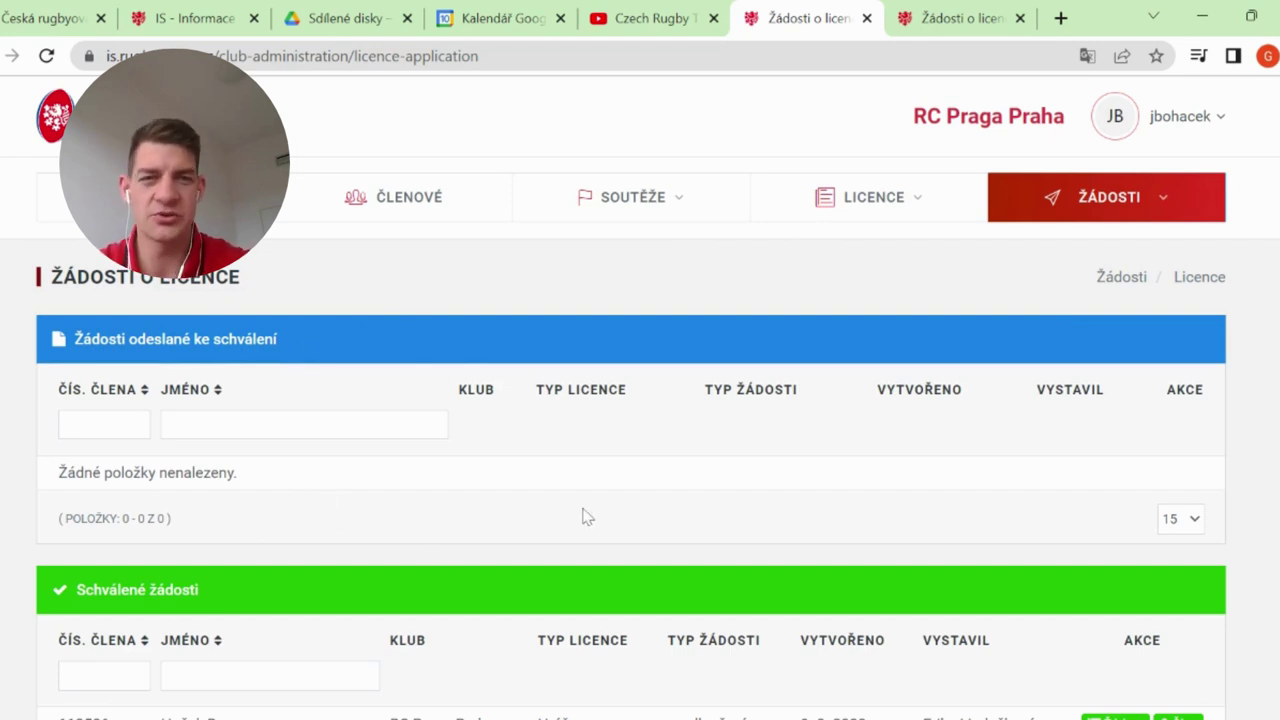
{"action": "left_click", "coordinate": [940, 18]}
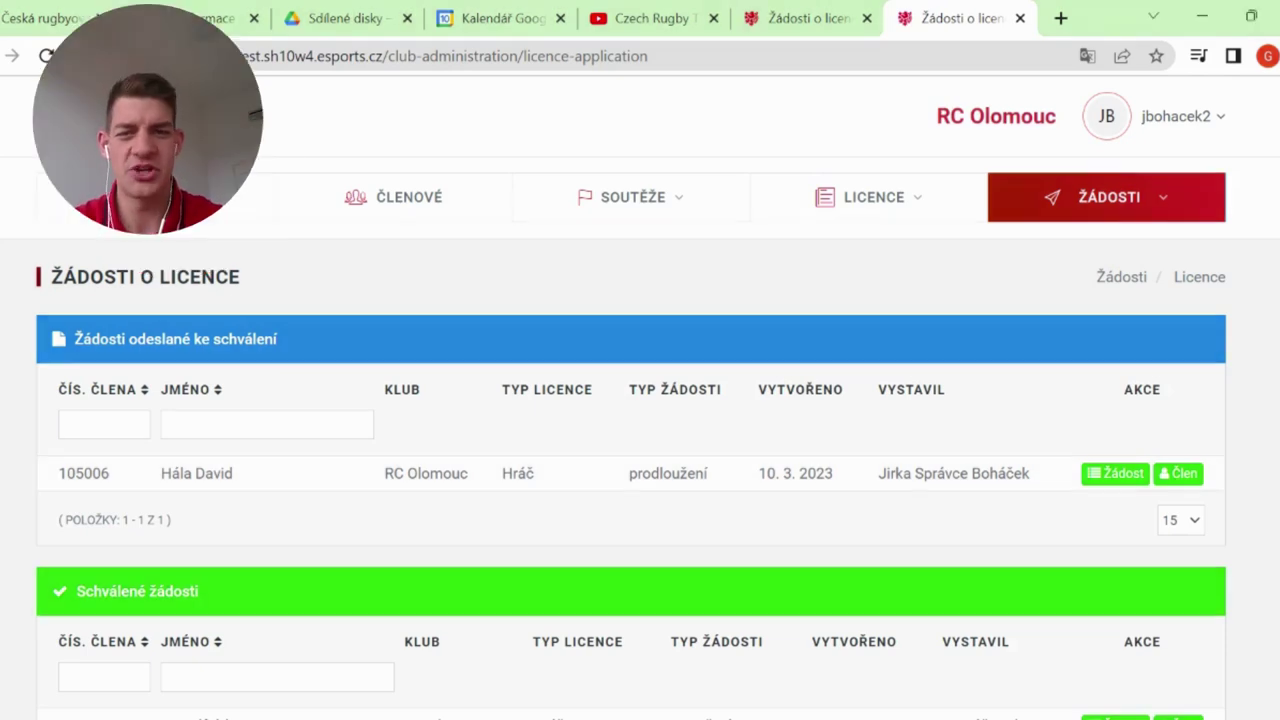
Scroll through RC Olomouc's pending, approved and rejected licence tables, noting the 10. 3. 2023 renewal
{"action": "scroll", "coordinate": [690, 343], "scroll_direction": "down", "scroll_amount": 3}
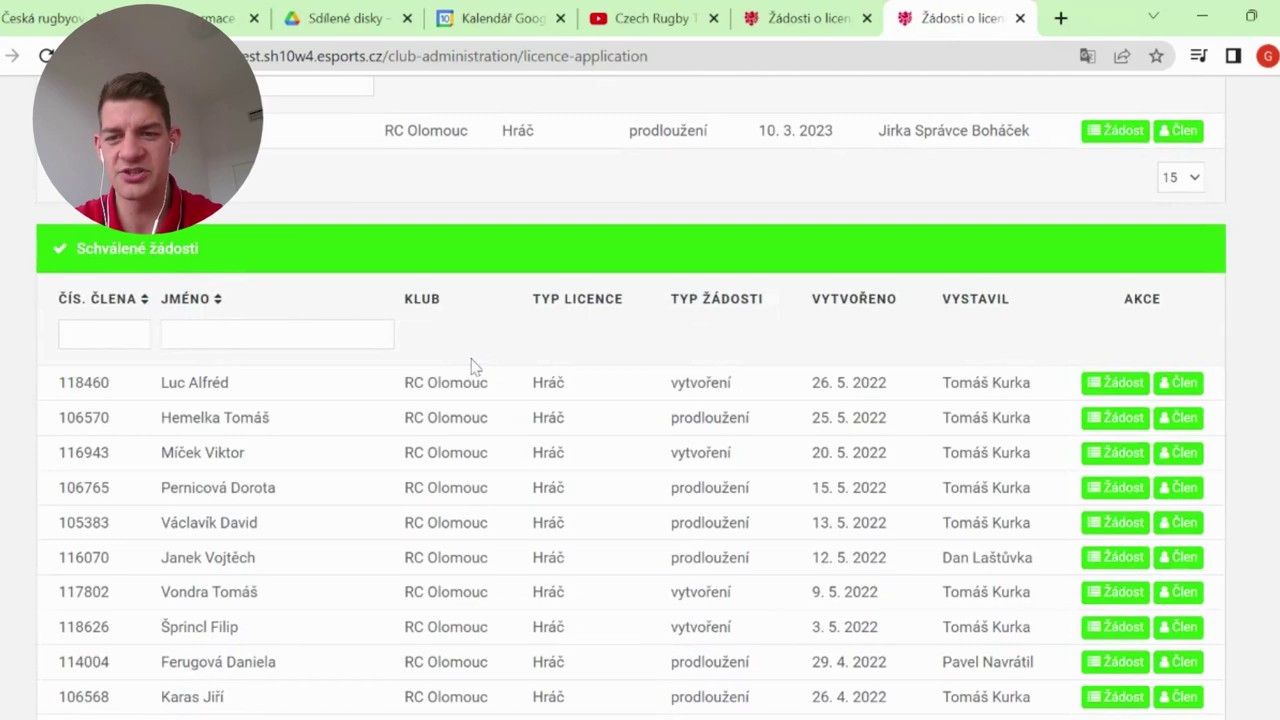
{"action": "scroll", "coordinate": [357, 300], "scroll_direction": "down", "scroll_amount": 5}
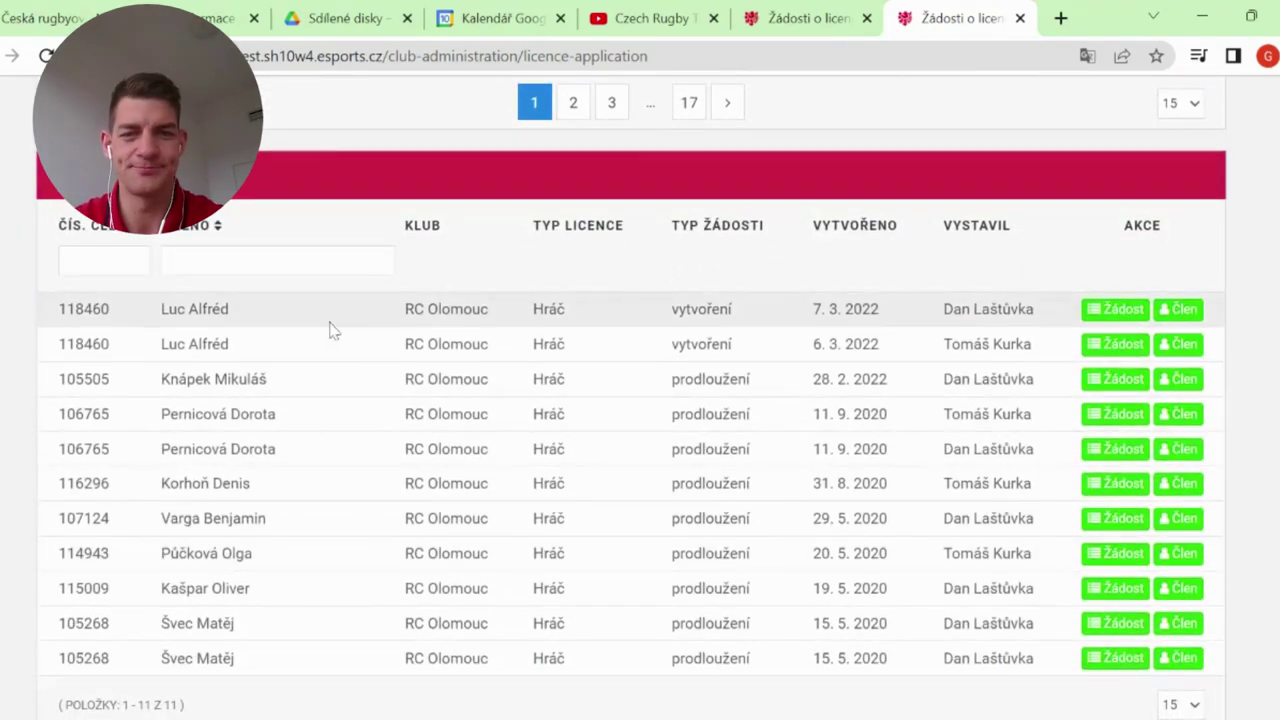
{"action": "scroll", "coordinate": [333, 331], "scroll_direction": "up", "scroll_amount": 10}
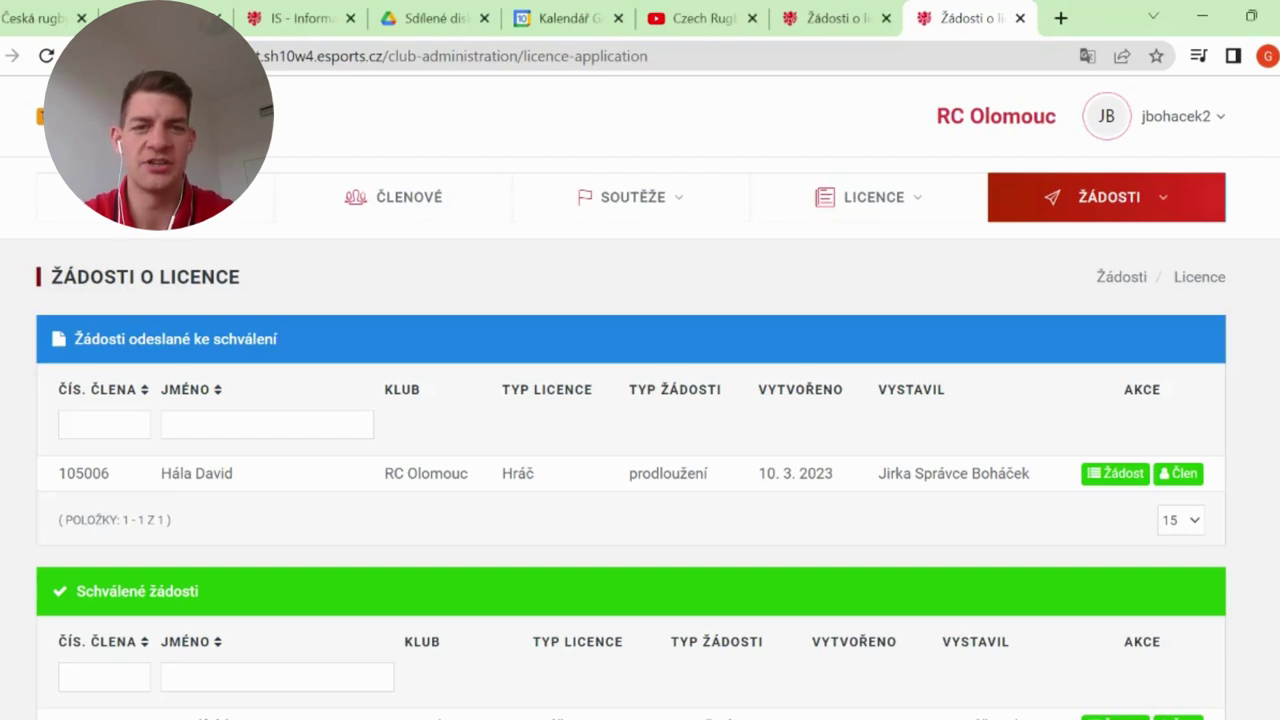
From LICENCE > Hráči, open the first player's member detail and start an ostaršení / omlazení request
{"action": "left_click_drag", "start_coordinate": [1080, 443], "coordinate": [866, 200]}
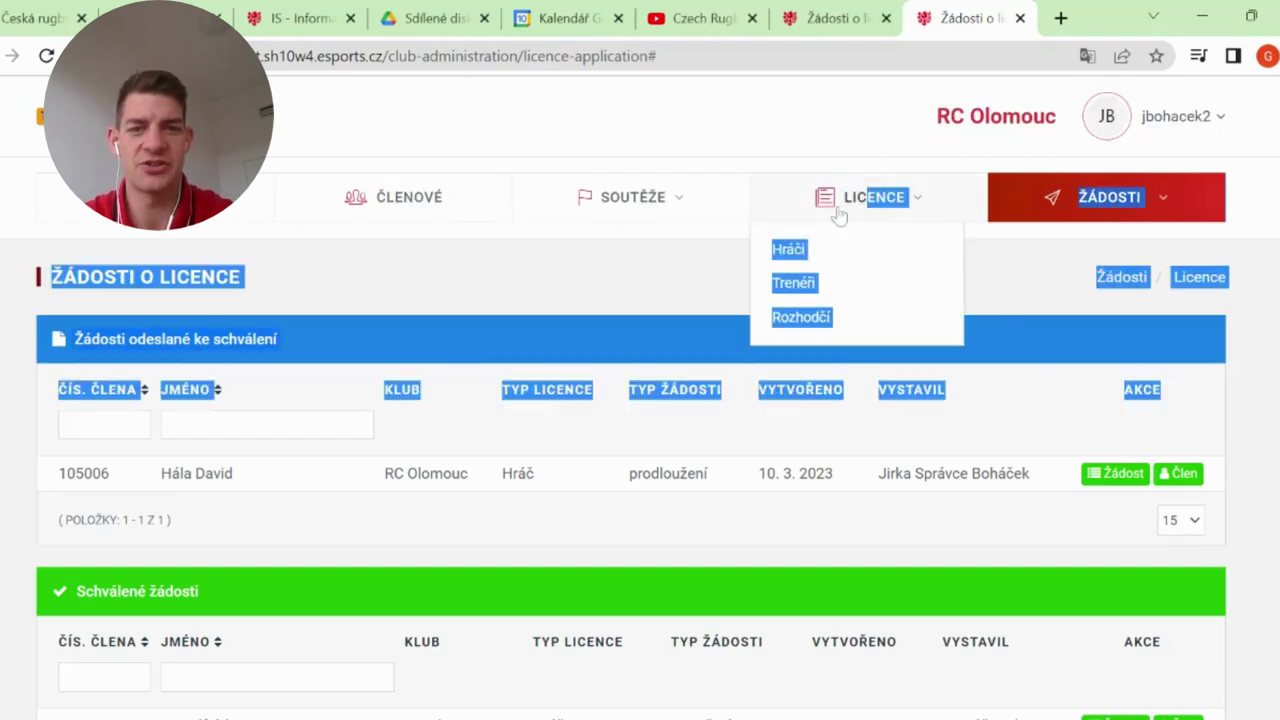
{"action": "left_click", "coordinate": [790, 249]}
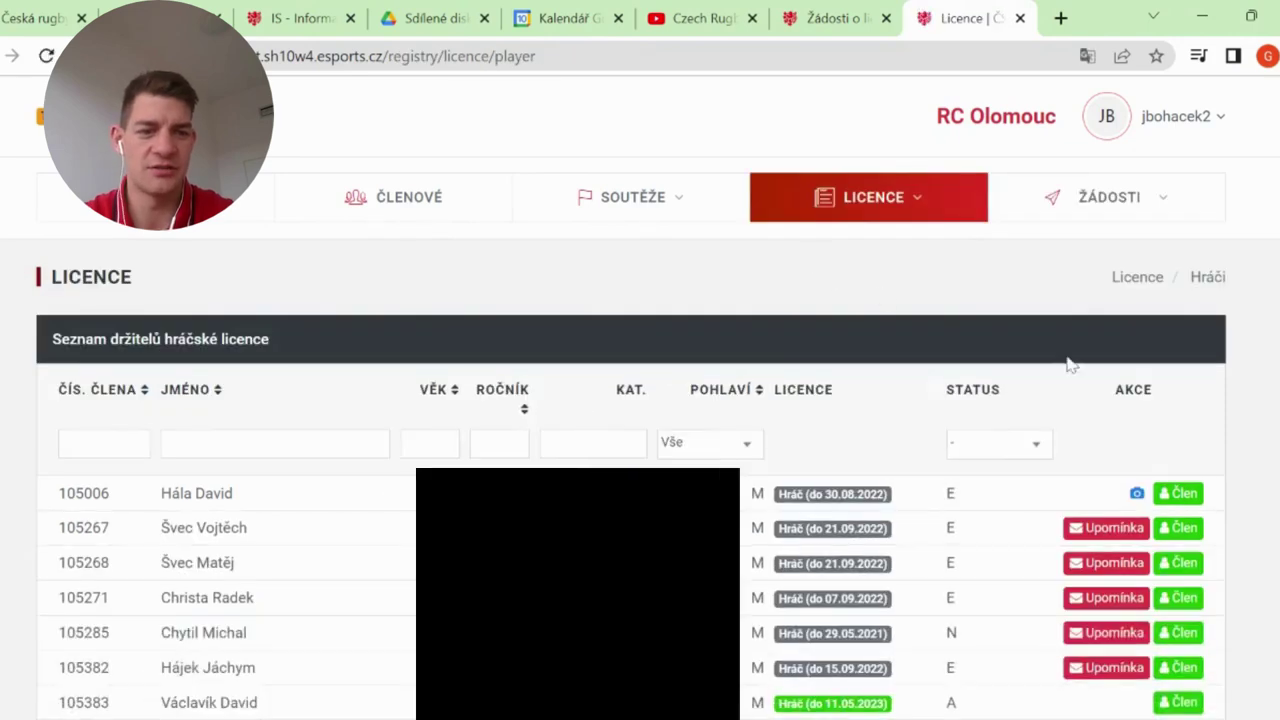
{"action": "left_click", "coordinate": [1181, 494]}
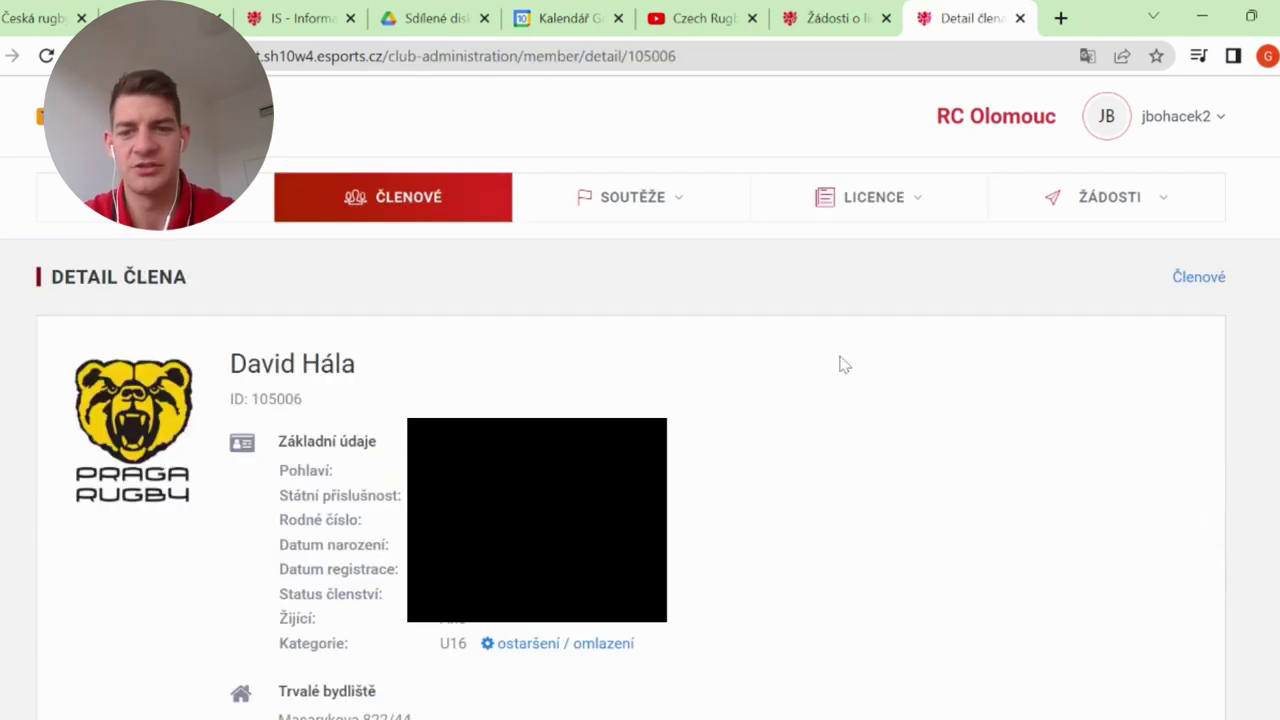
{"action": "scroll", "coordinate": [840, 365], "scroll_direction": "down", "scroll_amount": 2}
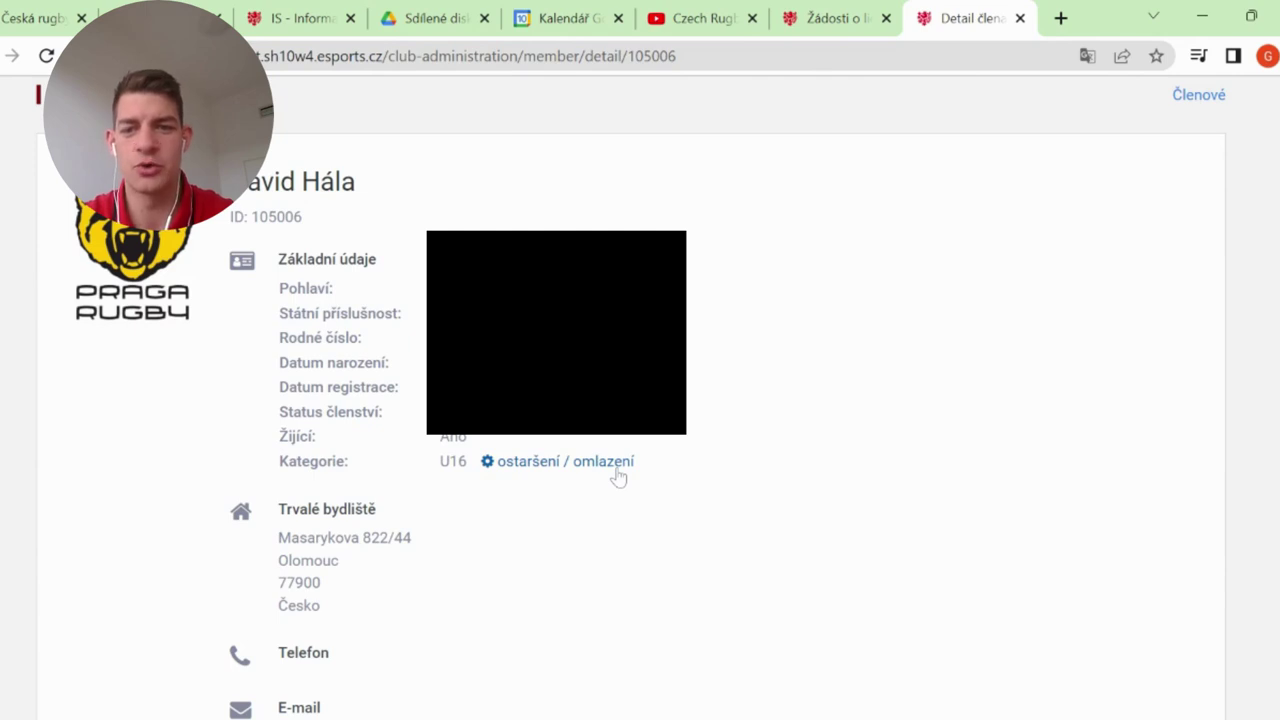
{"action": "left_click", "coordinate": [616, 470]}
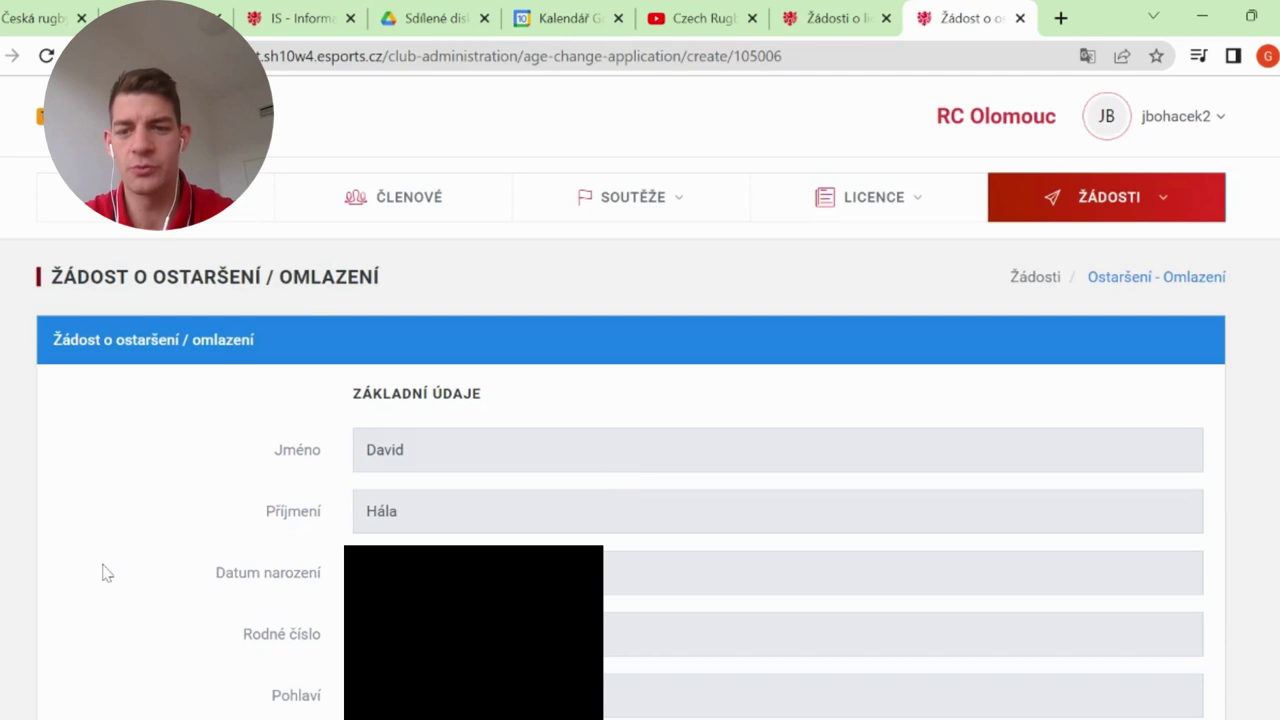
Pick U18 in the Cílová kategorie dropdown of the age-change form
{"action": "scroll", "coordinate": [106, 573], "scroll_direction": "down", "scroll_amount": 8}
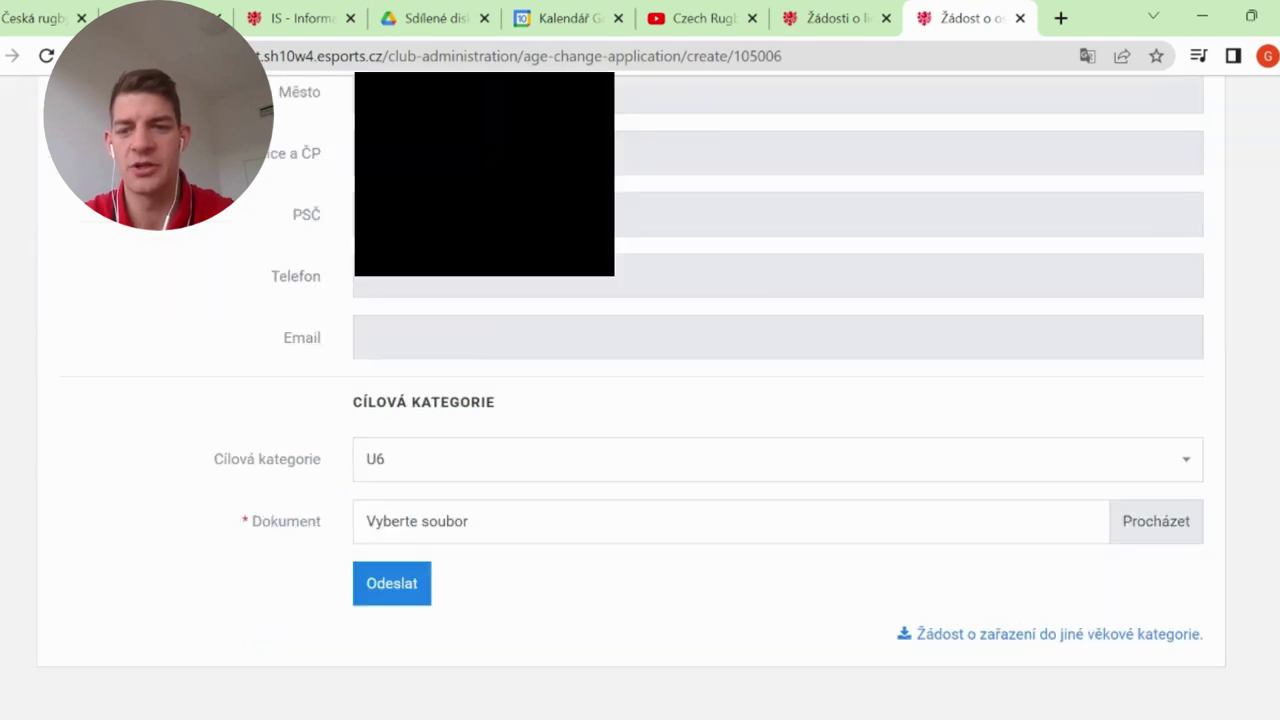
{"action": "left_click", "coordinate": [449, 468]}
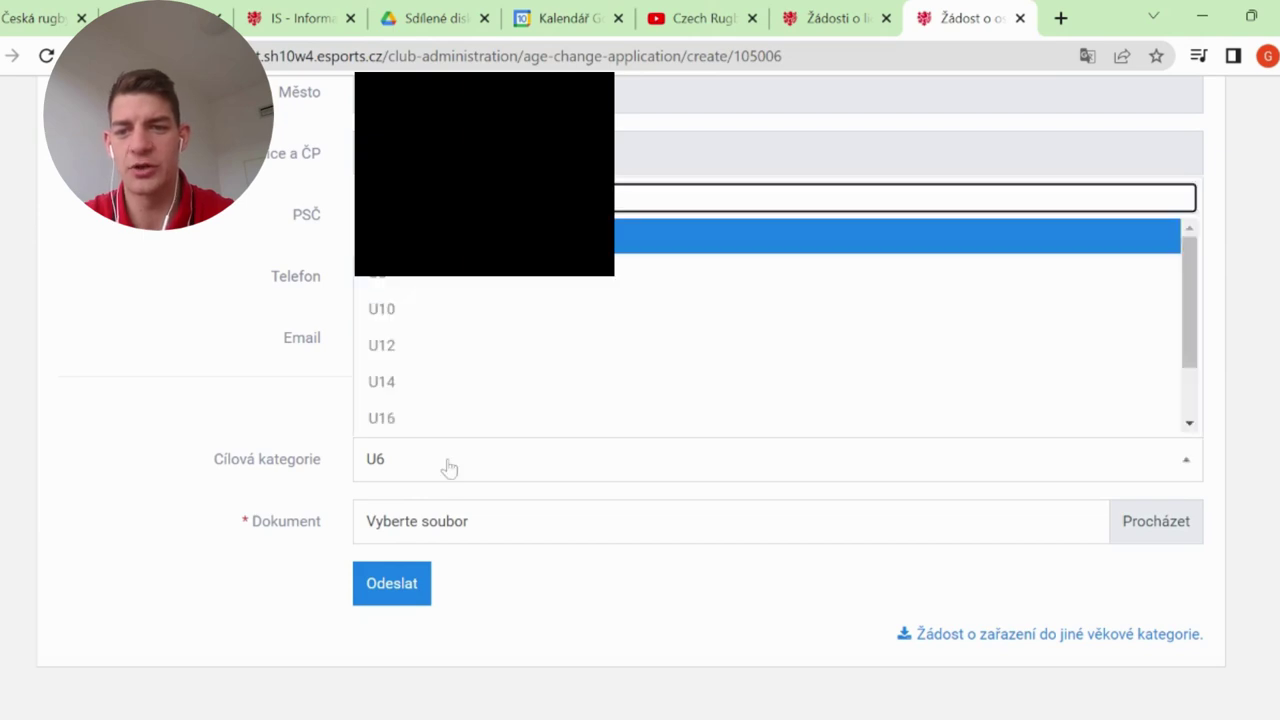
{"action": "scroll", "coordinate": [588, 380], "scroll_direction": "down", "scroll_amount": 1}
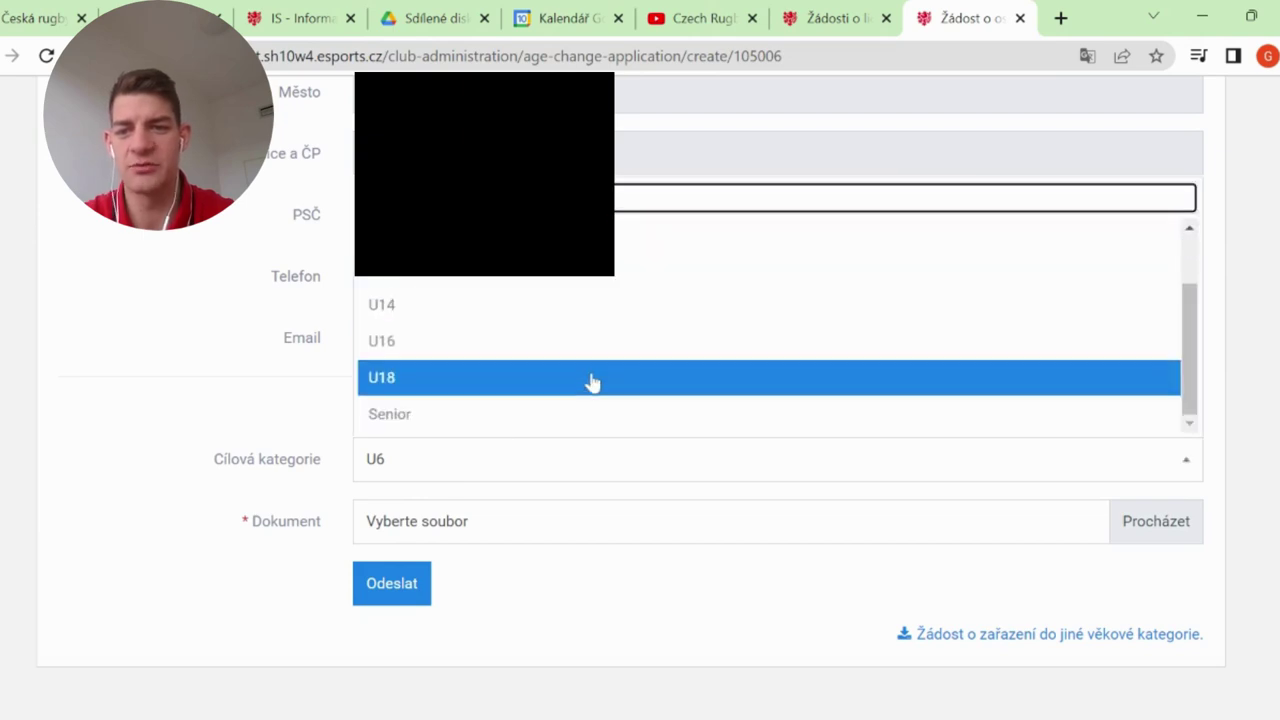
{"action": "left_click", "coordinate": [500, 377]}
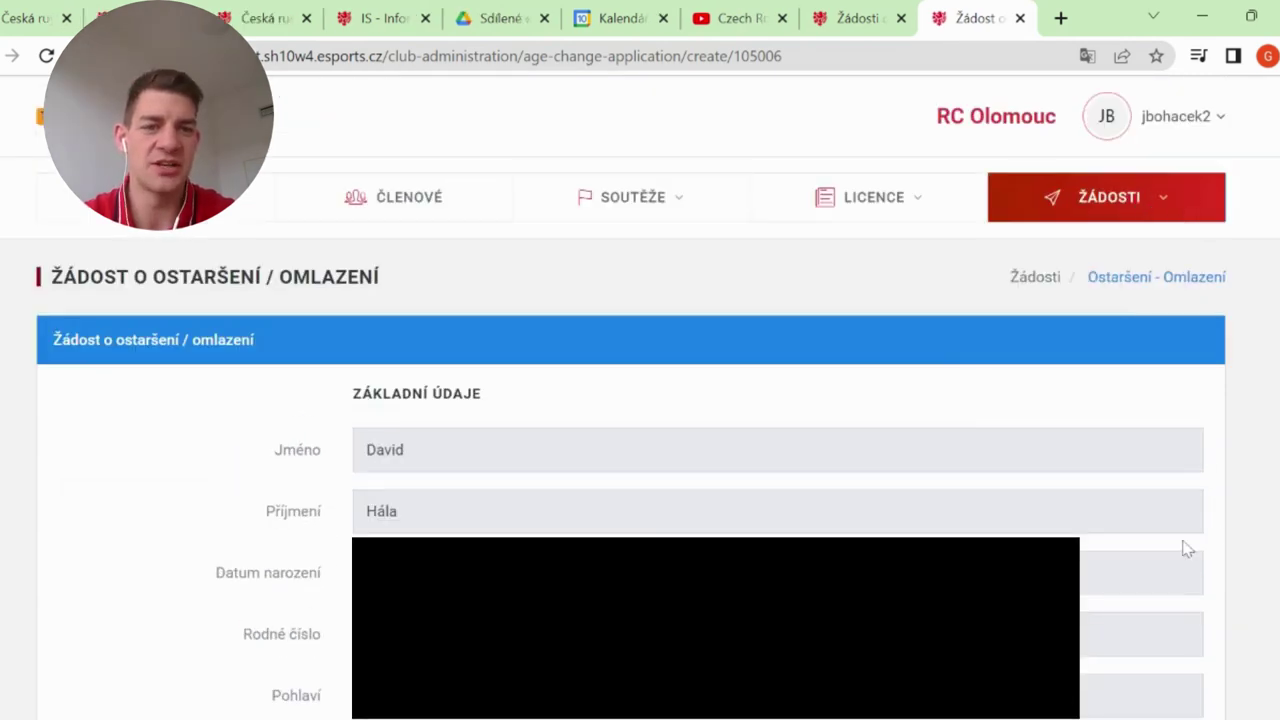
{"action": "mouse_move", "coordinate": [1108, 200]}
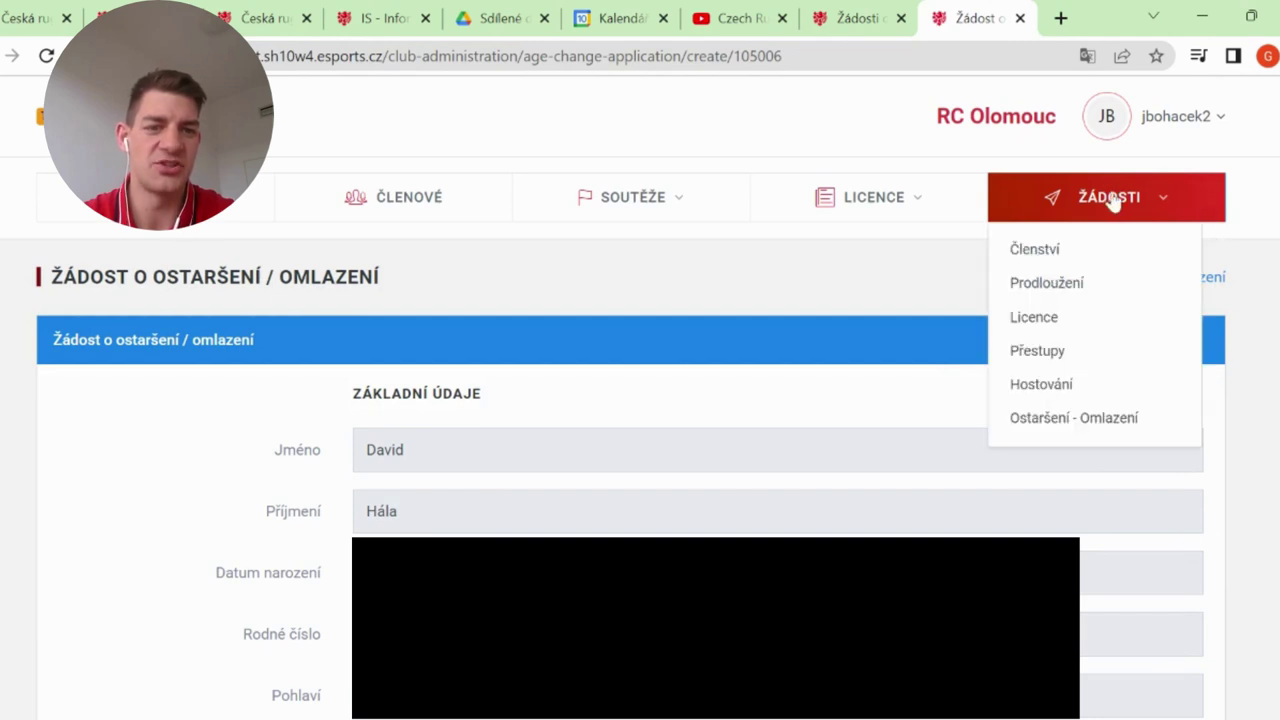
Open the Ostaršení - Omlazení applications list and scroll through its approved and rejected tables
{"action": "left_click", "coordinate": [1105, 420]}
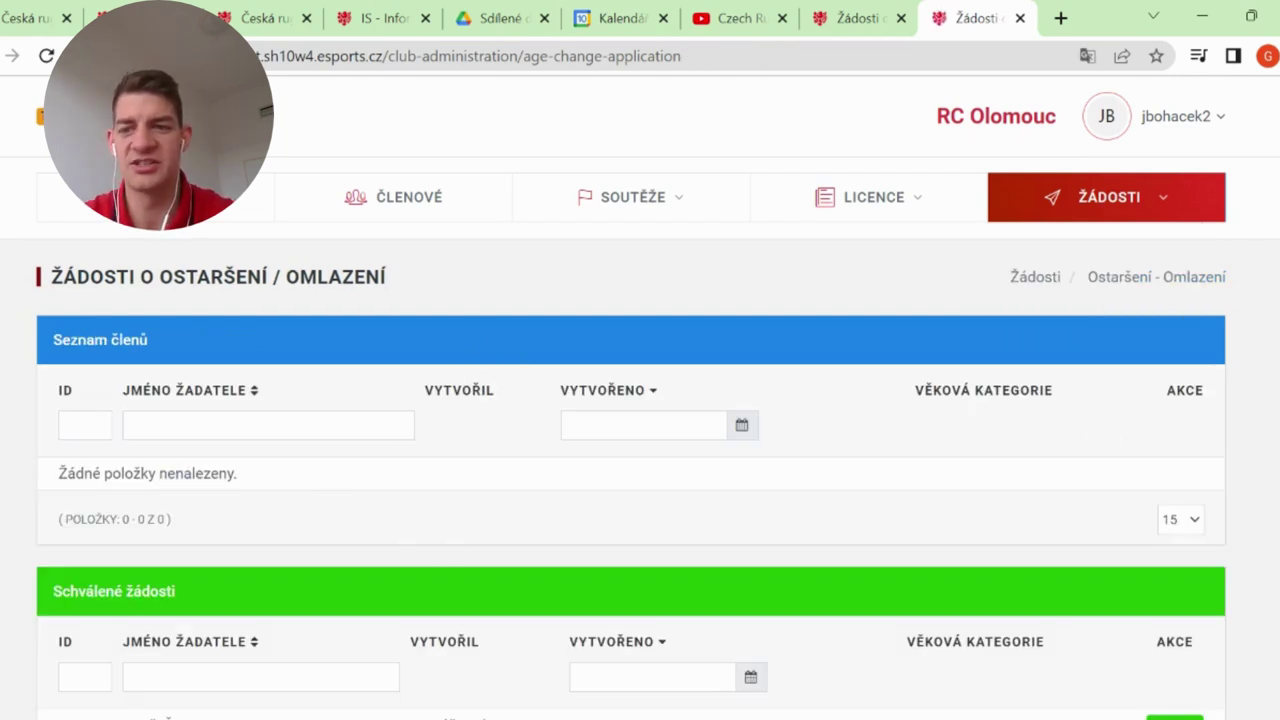
{"action": "scroll", "coordinate": [538, 513], "scroll_direction": "down", "scroll_amount": 5}
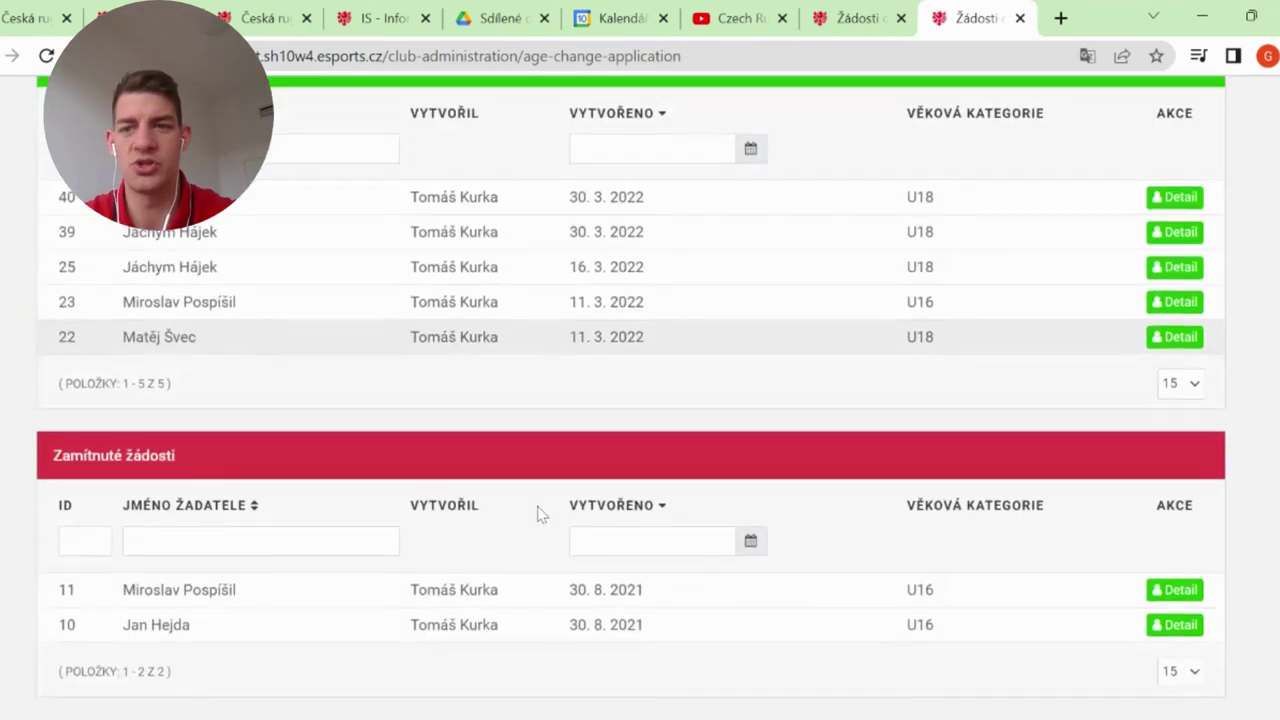
{"action": "scroll", "coordinate": [548, 342], "scroll_direction": "up", "scroll_amount": 5}
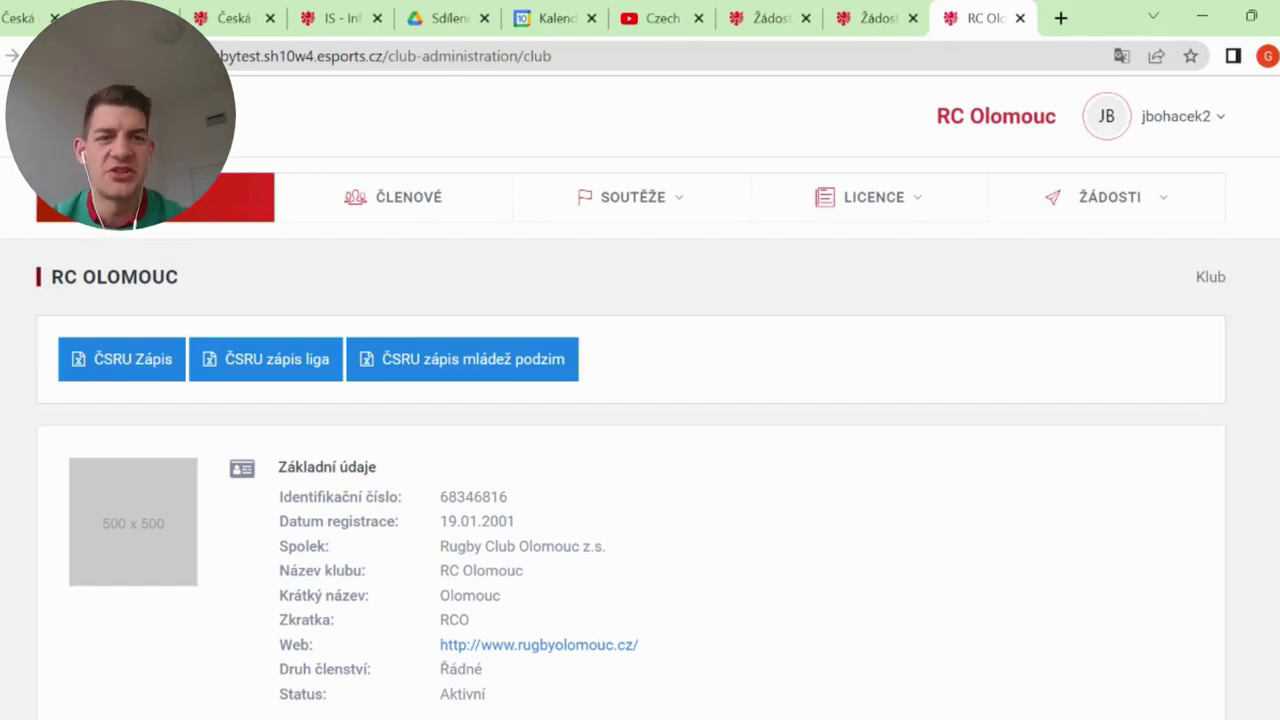
Go to ŽÁDOSTI > Přestupy and begin a new transfer with + Nový přestup
{"action": "left_click", "coordinate": [1110, 197]}
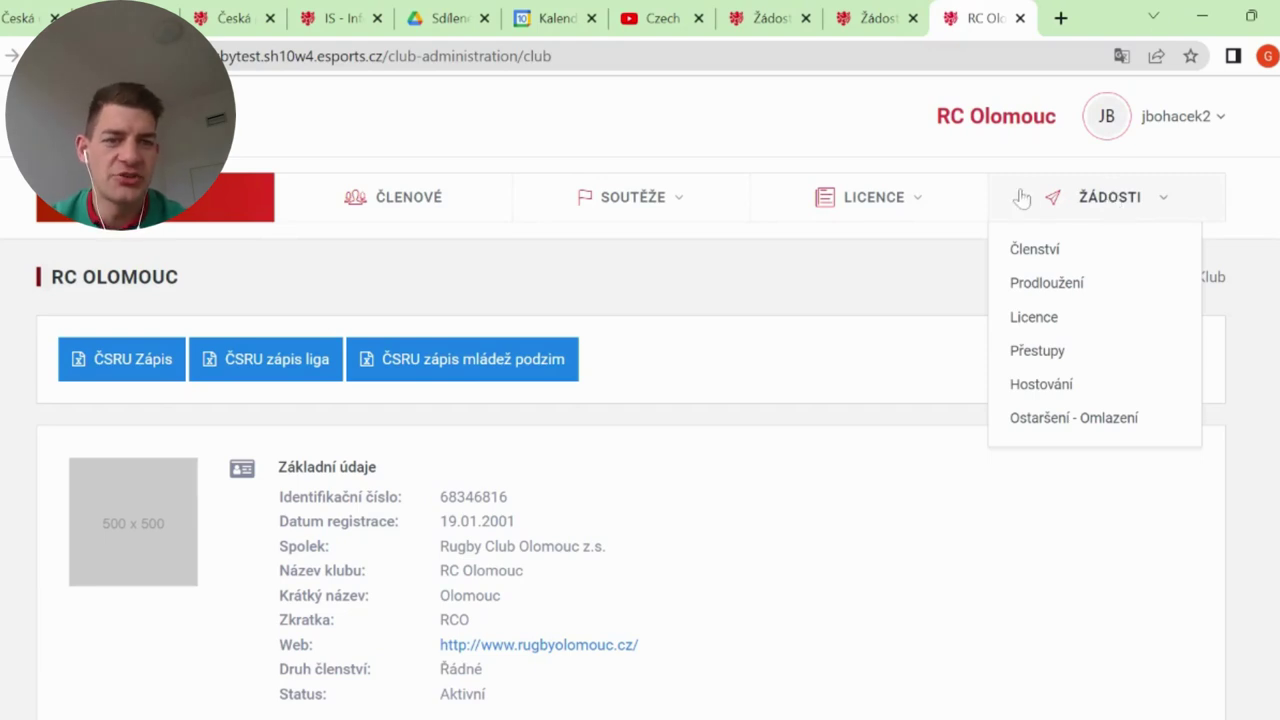
{"action": "left_click", "coordinate": [1061, 362]}
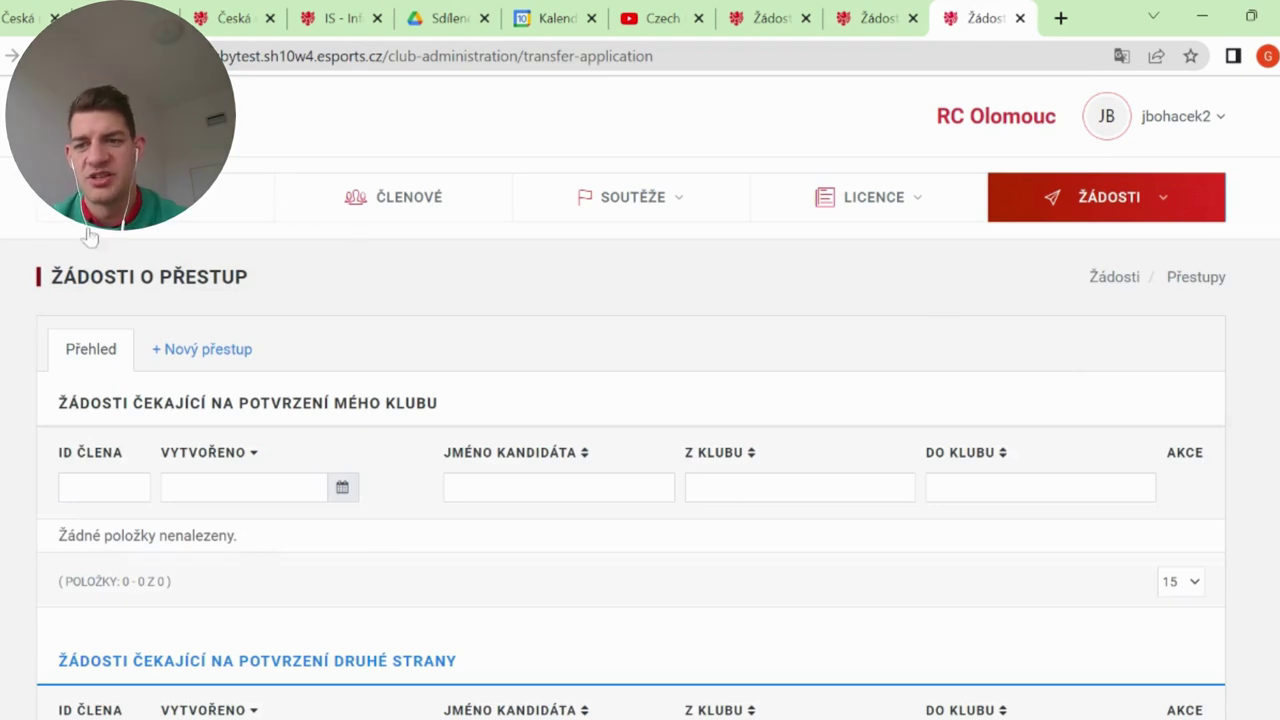
{"action": "left_click", "coordinate": [205, 350]}
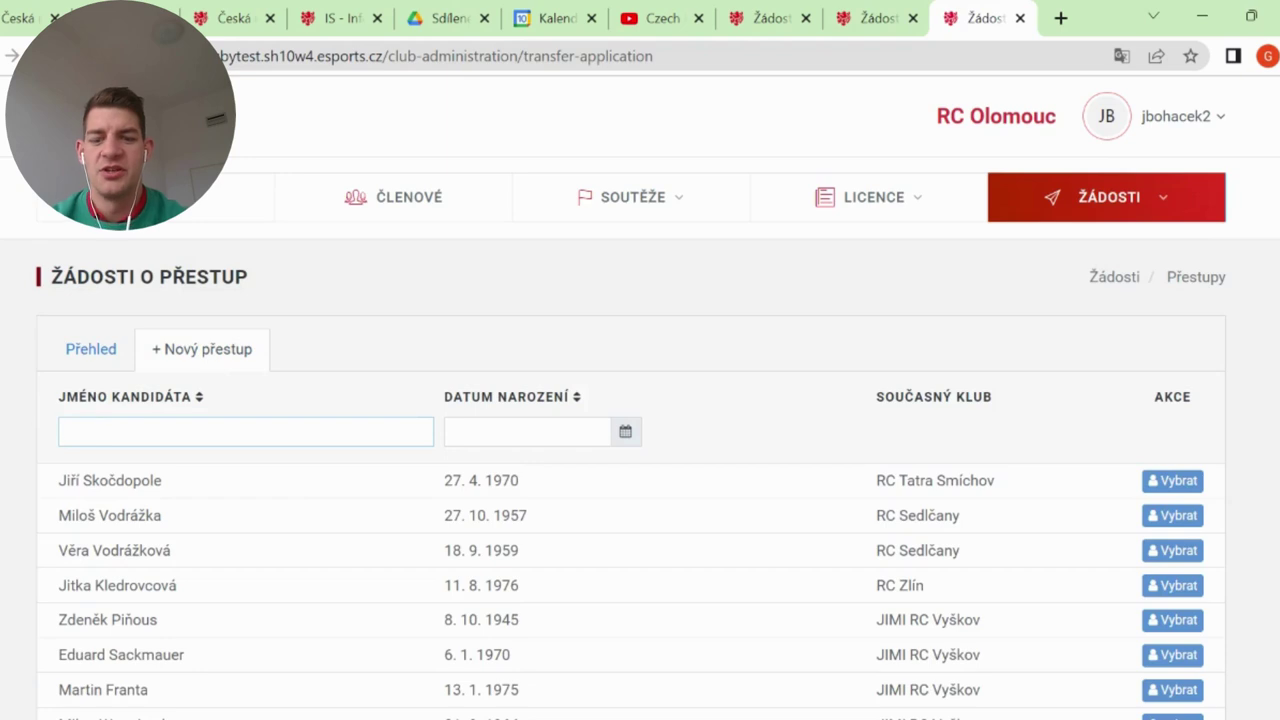
Filter candidates by the player's surname and select the RC Praga Praha player for transfer
{"action": "type", "text": "boháček"}
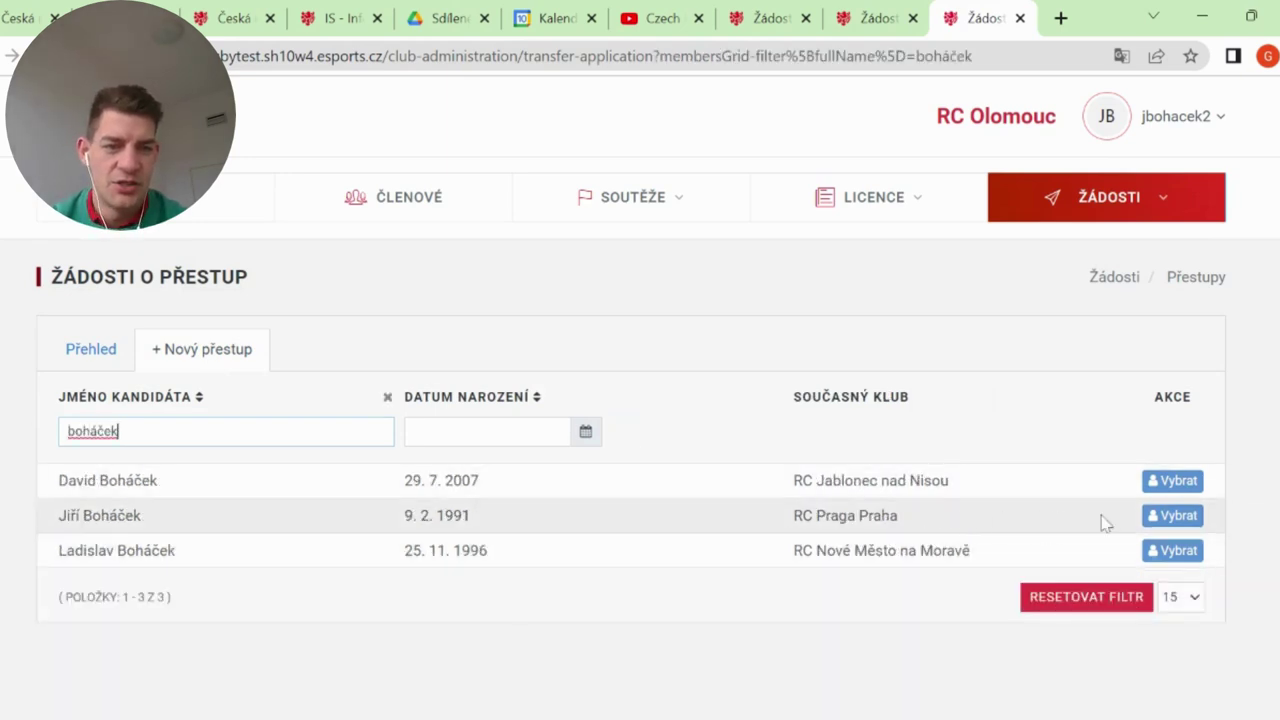
{"action": "left_click", "coordinate": [1194, 517]}
{"action": "scroll", "coordinate": [949, 466], "scroll_direction": "down", "scroll_amount": 8}
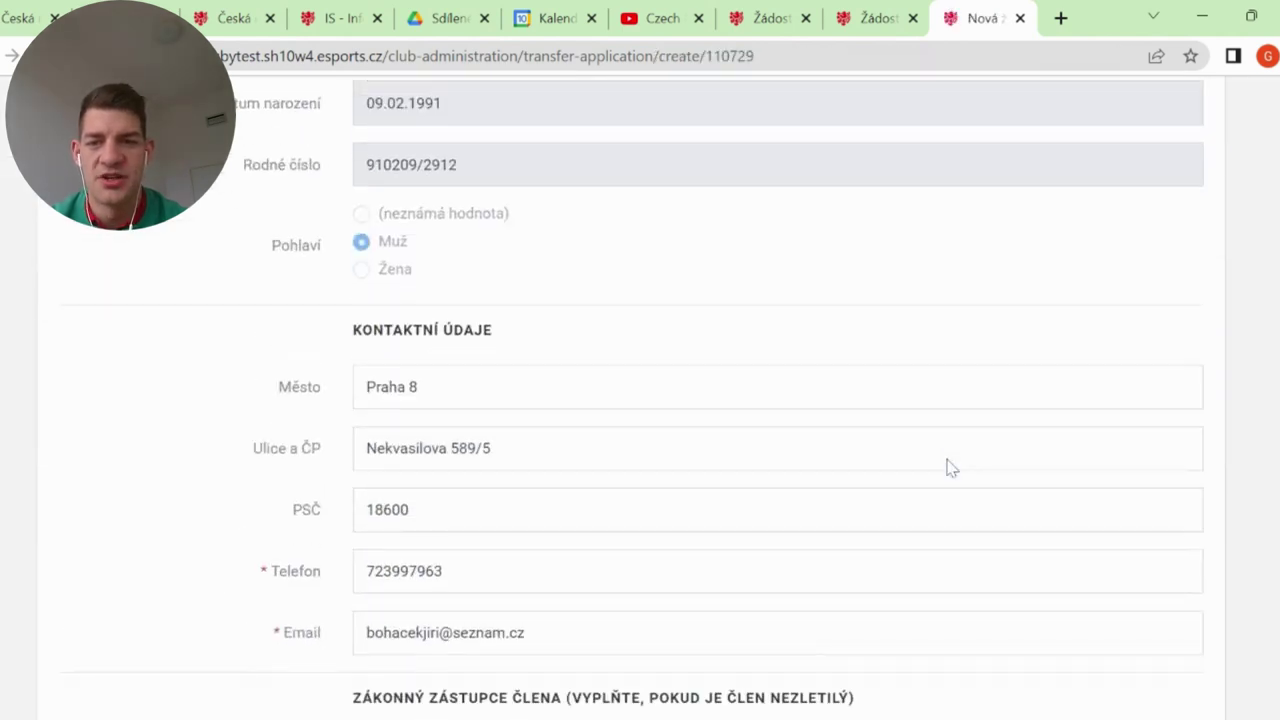
{"action": "scroll", "coordinate": [949, 466], "scroll_direction": "down", "scroll_amount": 4}
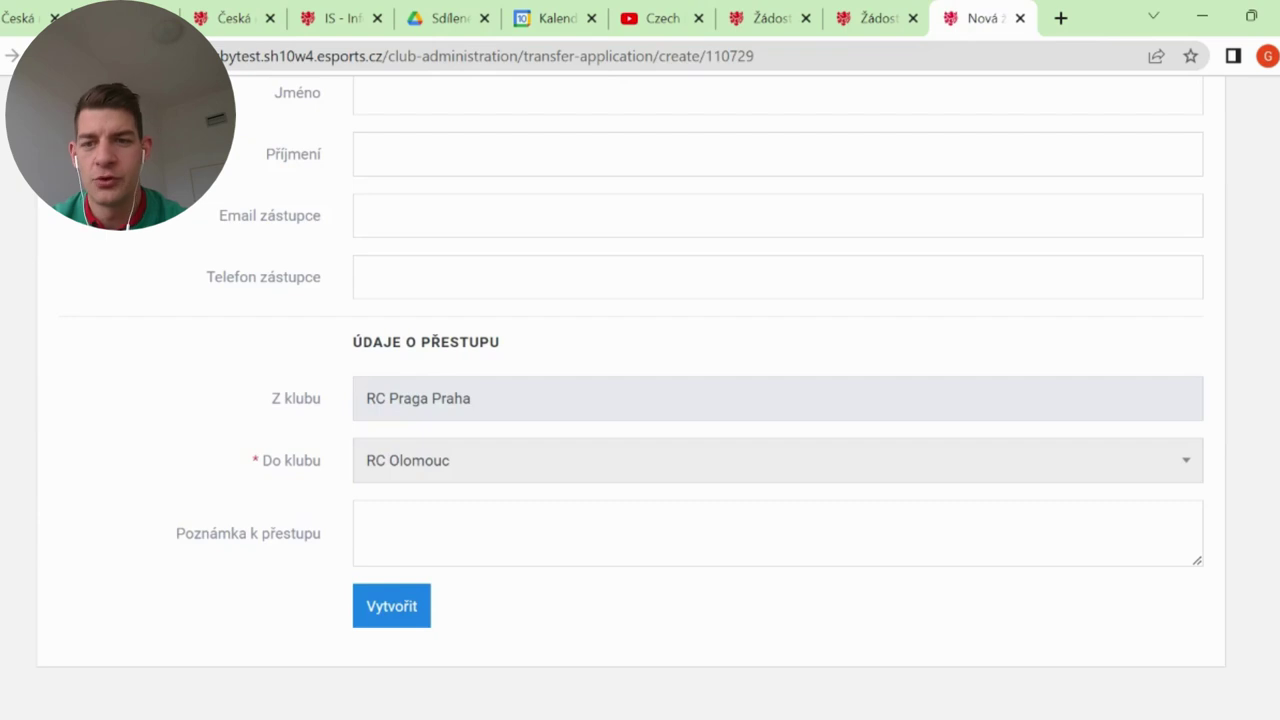